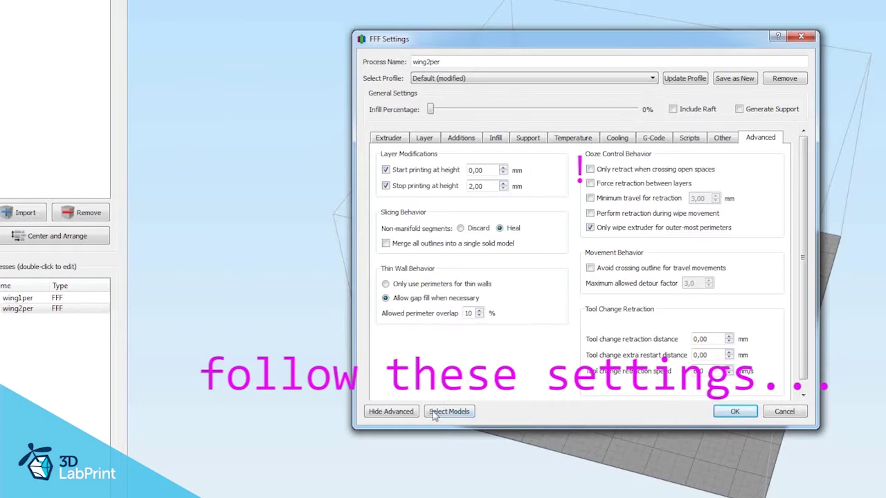
# - Apply the wing2per process settings to the models wing_R1 through wing_R4 and accept the settings
pyautogui.click(450, 411)
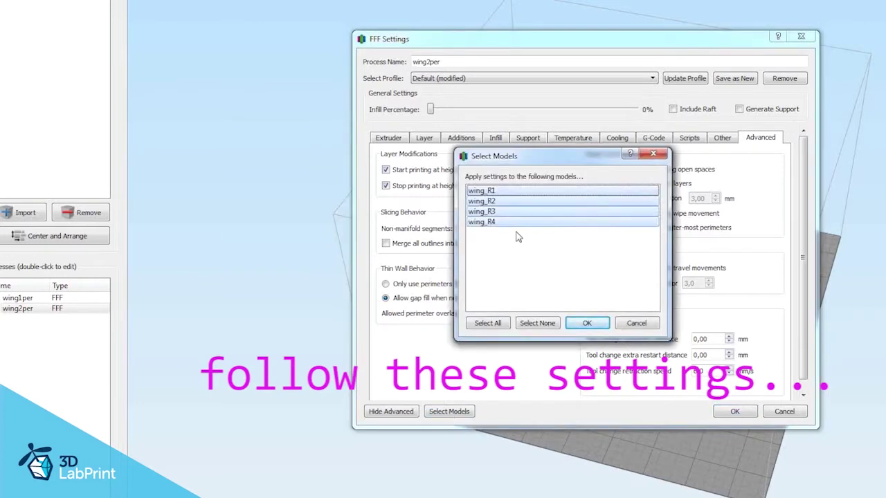
pyautogui.click(590, 323)
pyautogui.click(734, 411)
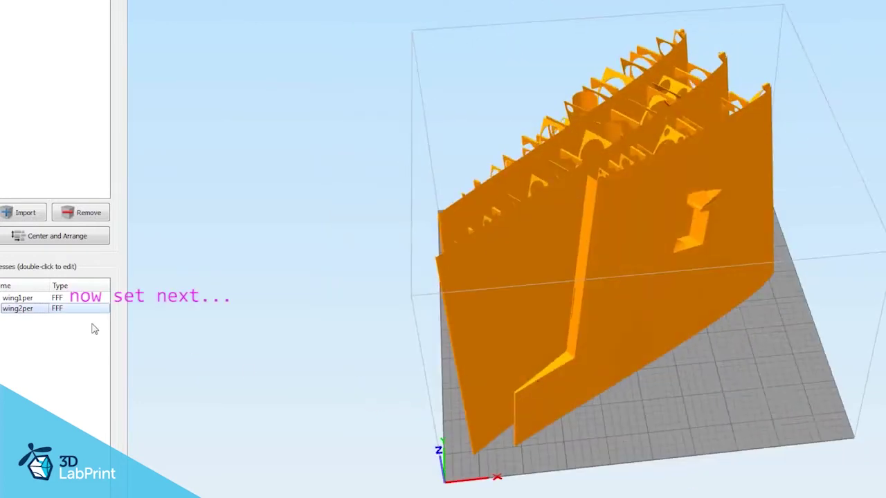
# - Set the wing1per process to 1 outline/perimeter shell
pyautogui.click(33, 298)
pyautogui.doubleClick(27, 298)
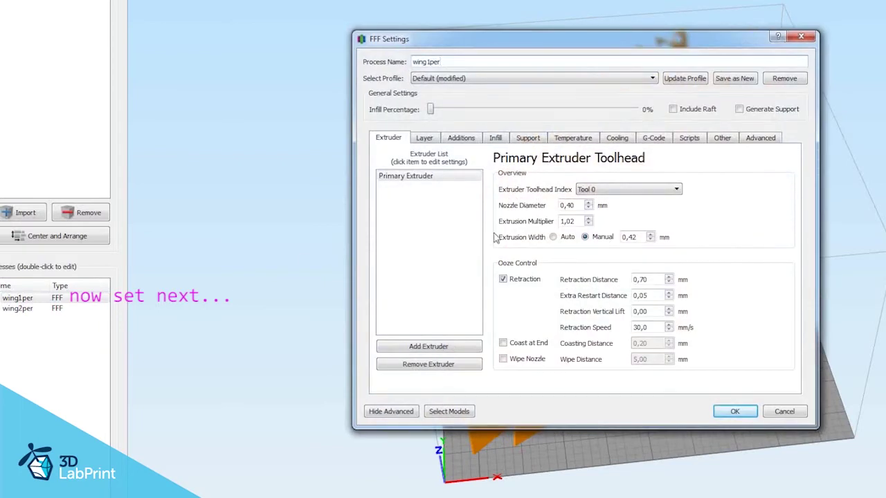
pyautogui.click(424, 137)
pyautogui.click(509, 247)
pyautogui.write('1')
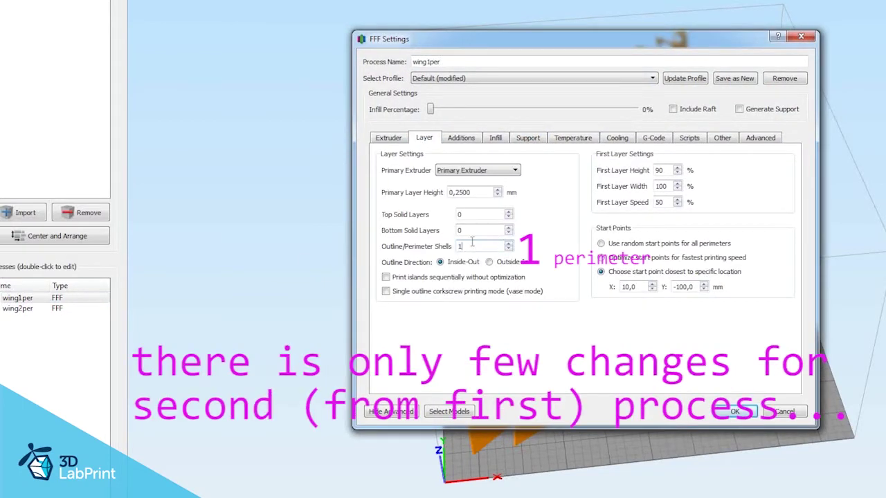
# - Check the additions and advanced settings of the wing1per process and apply it to the models wing_R1 through wing_R4
pyautogui.click(458, 139)
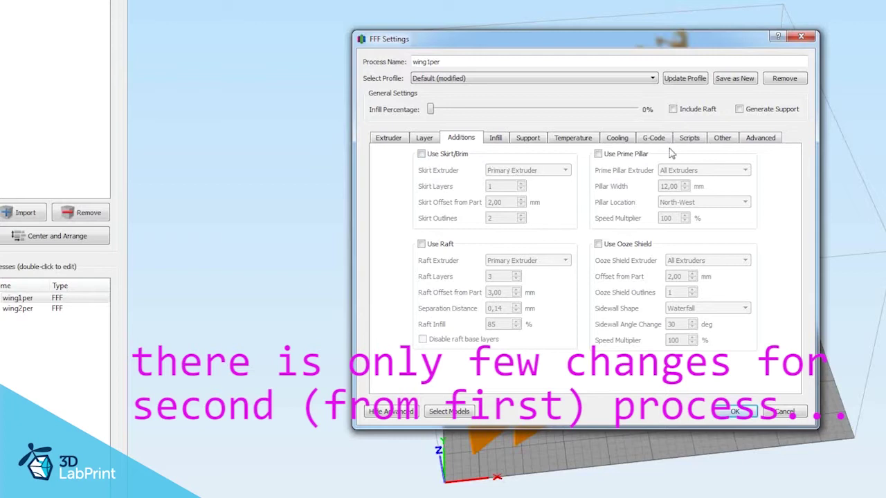
pyautogui.click(722, 138)
pyautogui.click(761, 138)
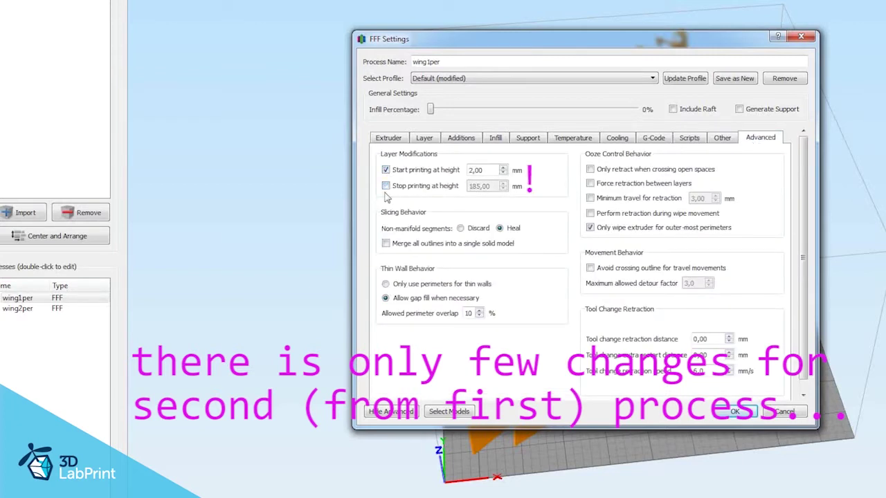
pyautogui.click(460, 411)
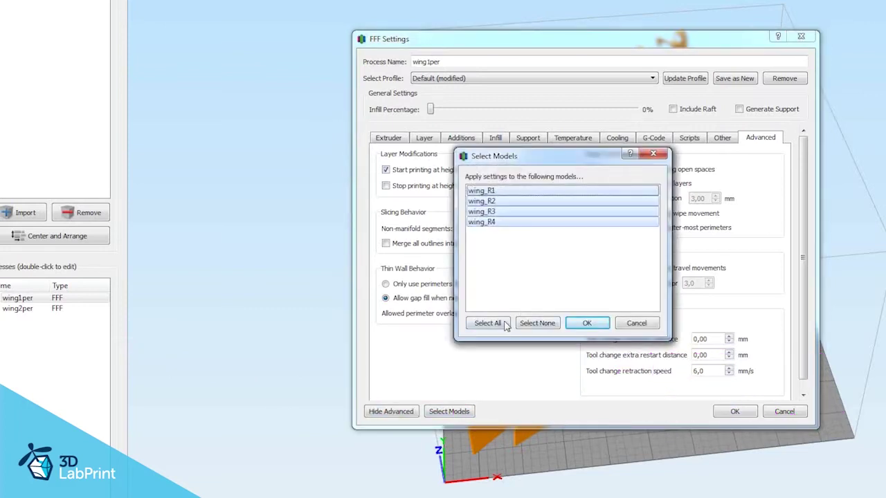
pyautogui.click(588, 323)
pyautogui.click(735, 411)
# - Slice the right wing parts using both wing1per and wing2per with continuous layer-by-layer printing
pyautogui.moveTo(733, 408); pyautogui.dragTo(609, 399)
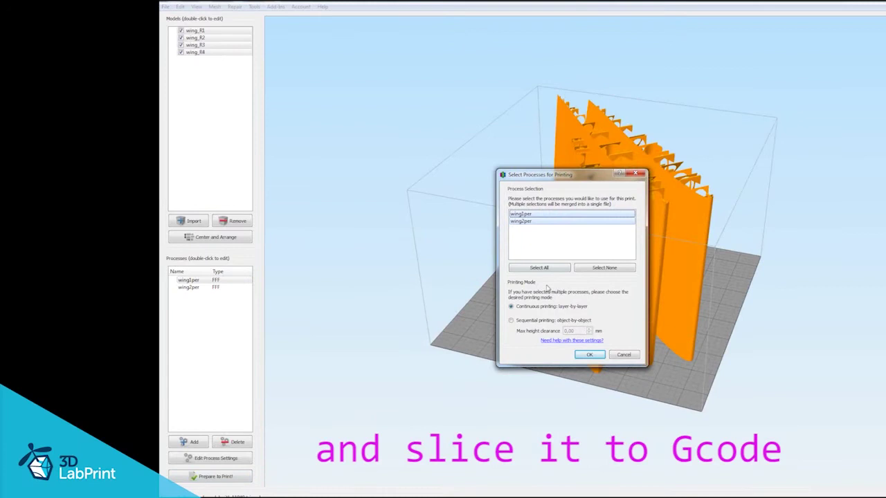
pyautogui.click(589, 355)
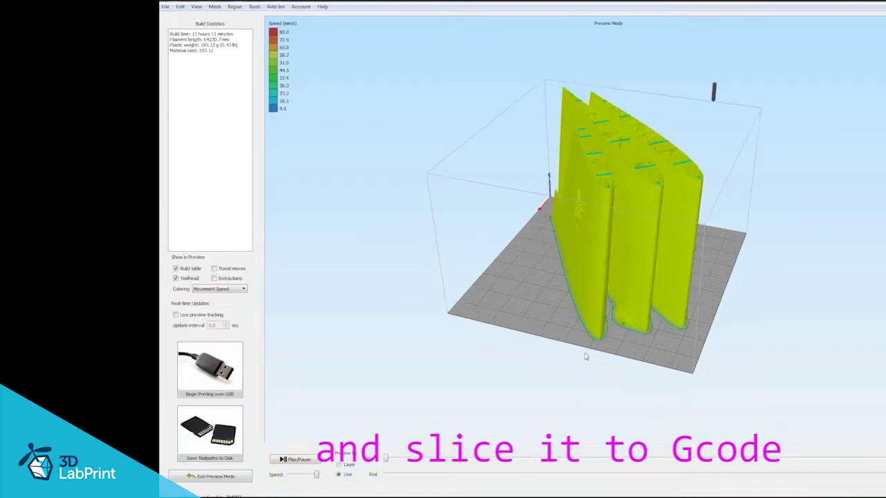
# - Examine the sliced wing toolpaths from several sides, with the retraction points shown and hidden
pyautogui.moveTo(586, 358); pyautogui.dragTo(636, 310)
pyautogui.click(213, 278)
pyautogui.scroll(5, 552, 326)
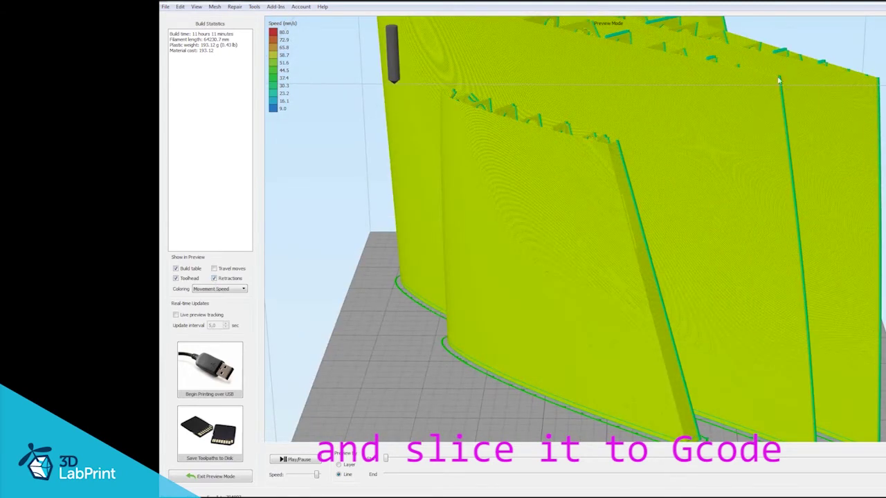
pyautogui.moveTo(772, 353); pyautogui.dragTo(532, 151)
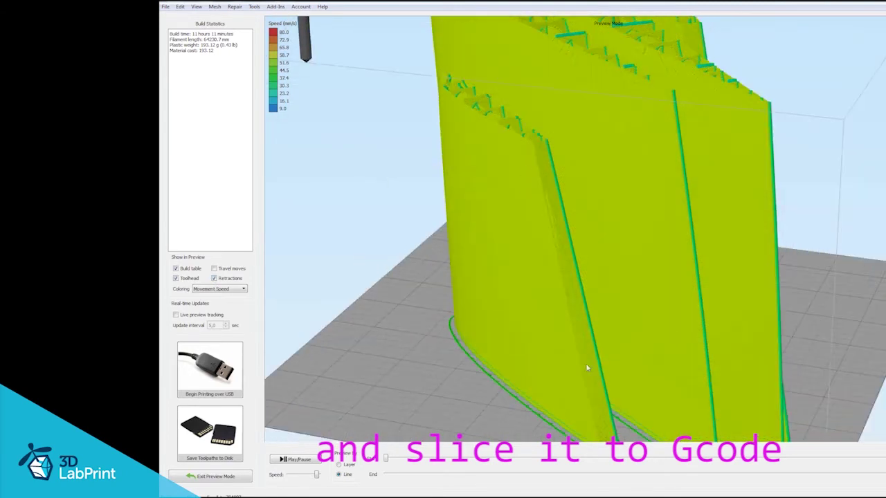
pyautogui.click(214, 278)
pyautogui.moveTo(613, 293); pyautogui.dragTo(531, 299)
pyautogui.click(214, 279)
pyautogui.click(214, 279)
pyautogui.click(221, 449)
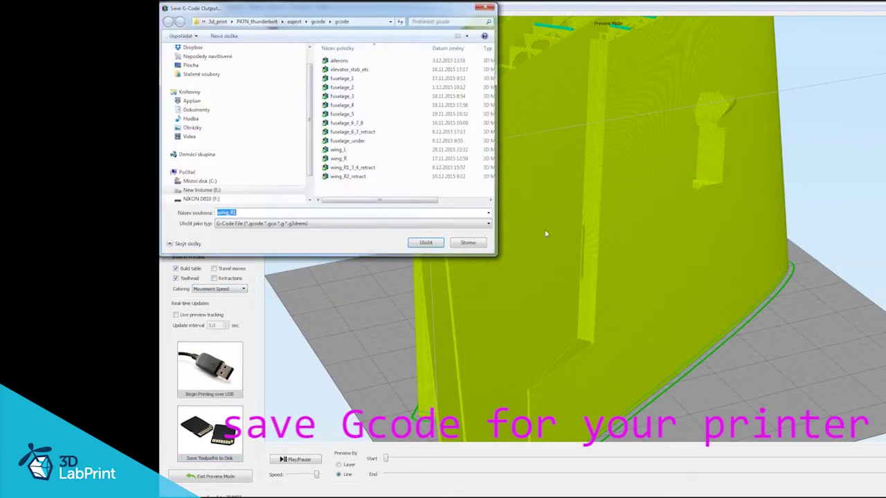
pyautogui.moveTo(389, 16); pyautogui.dragTo(574, 70)
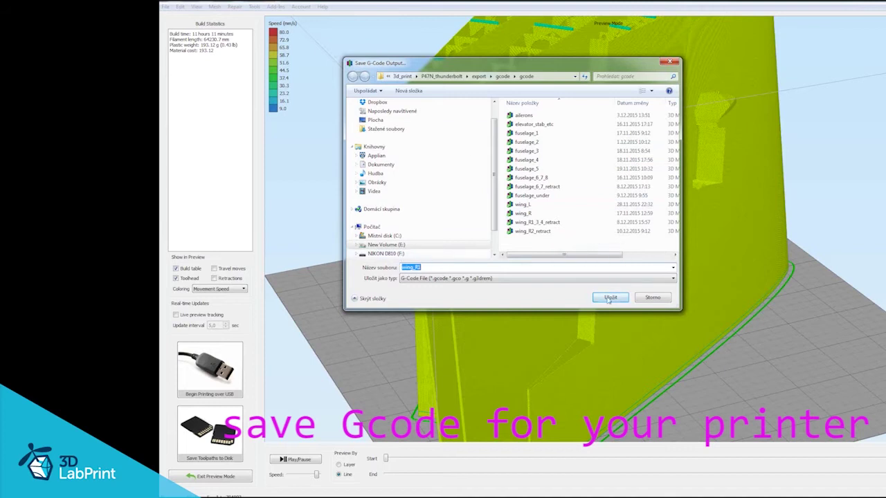
pyautogui.click(653, 298)
# - Leave the toolpath preview and start a new project without models or processes
pyautogui.click(242, 477)
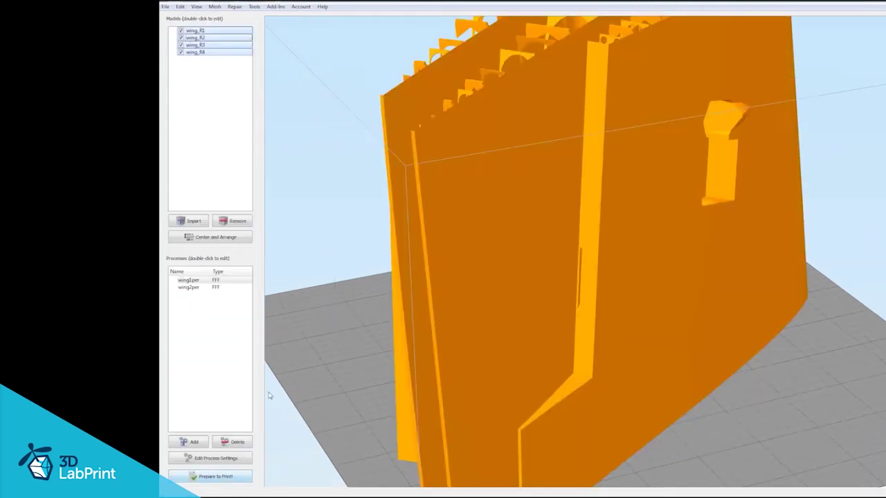
pyautogui.click(165, 7)
pyautogui.click(210, 36)
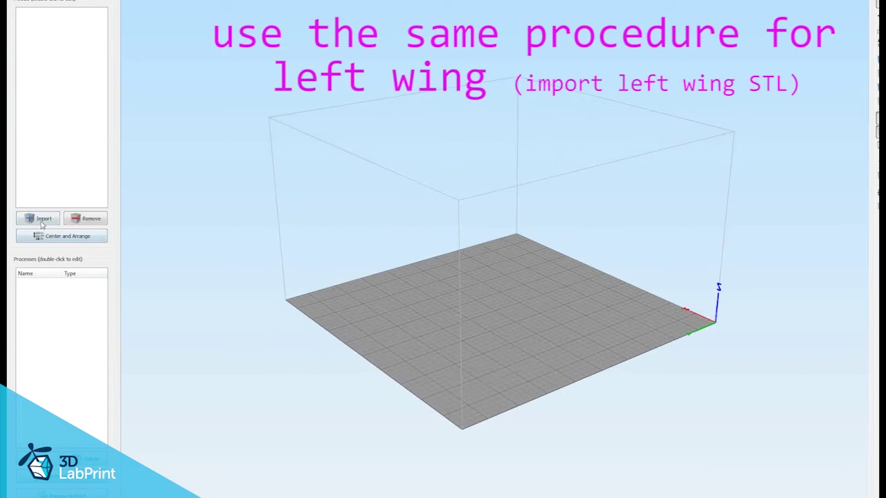
# - Import the left wing STL files wing_L1 through wing_L4 from the wing_L folder
pyautogui.click(41, 220)
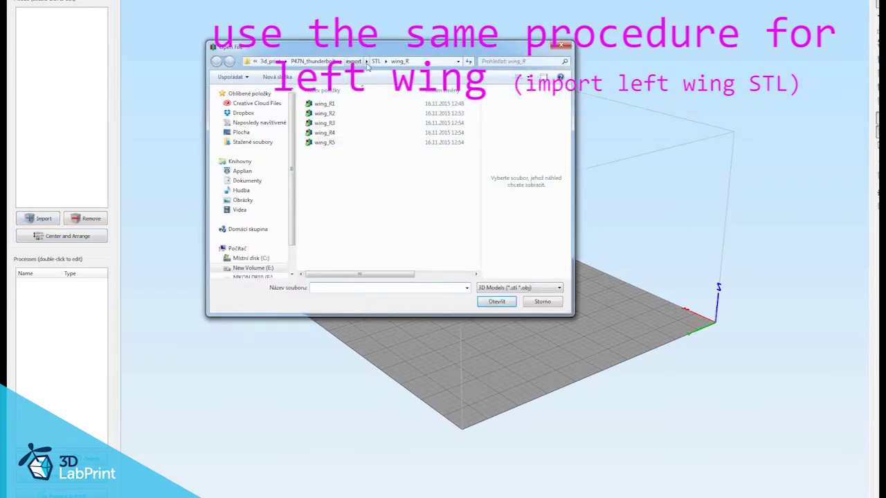
pyautogui.click(376, 61)
pyautogui.doubleClick(340, 123)
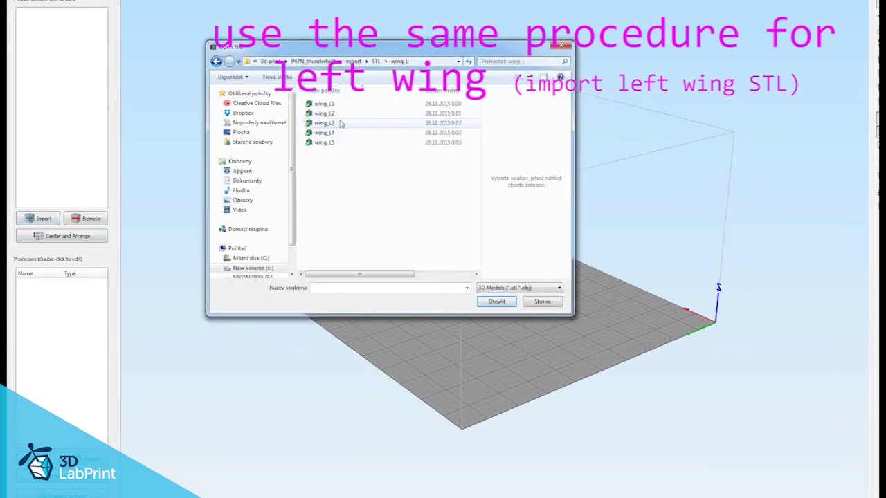
pyautogui.moveTo(339, 106); pyautogui.dragTo(339, 133)
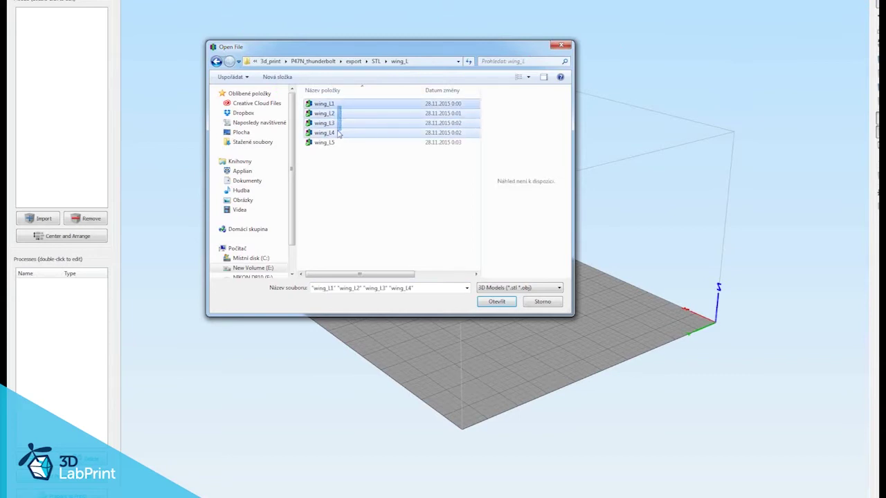
pyautogui.click(496, 302)
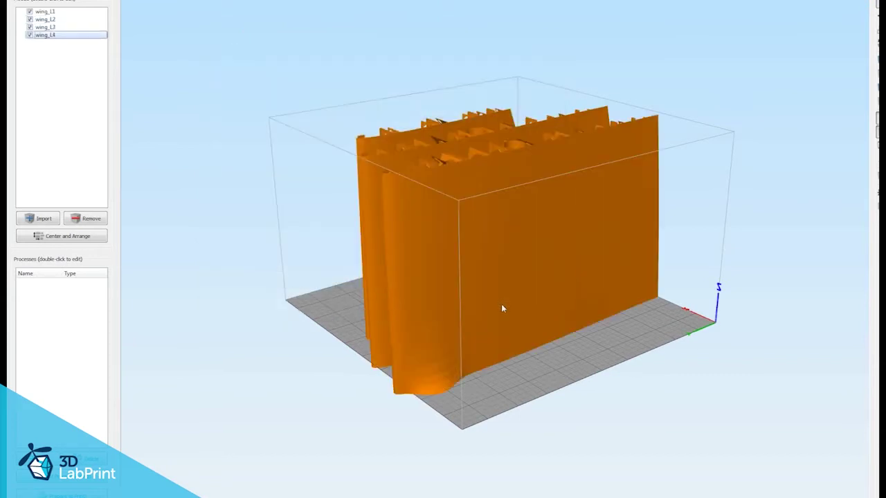
pyautogui.moveTo(512, 343); pyautogui.dragTo(533, 348)
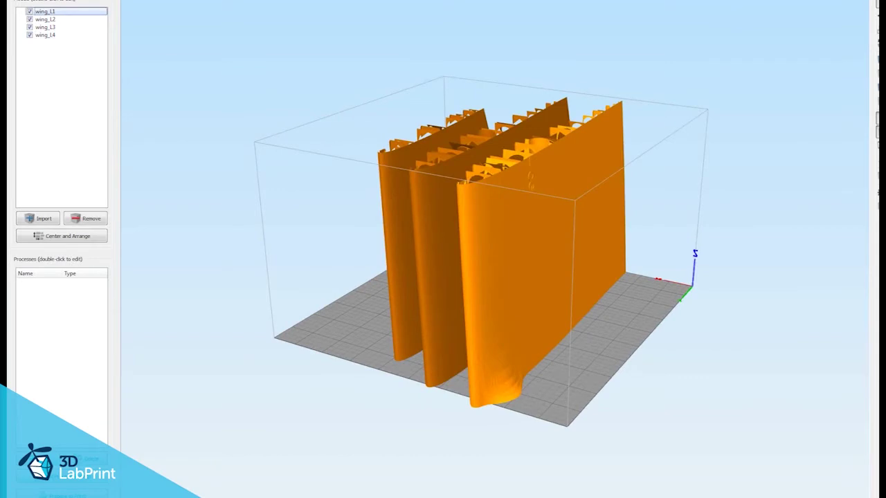
# - Add a process named wing1per based on the Default (modified) profile
pyautogui.click(38, 459)
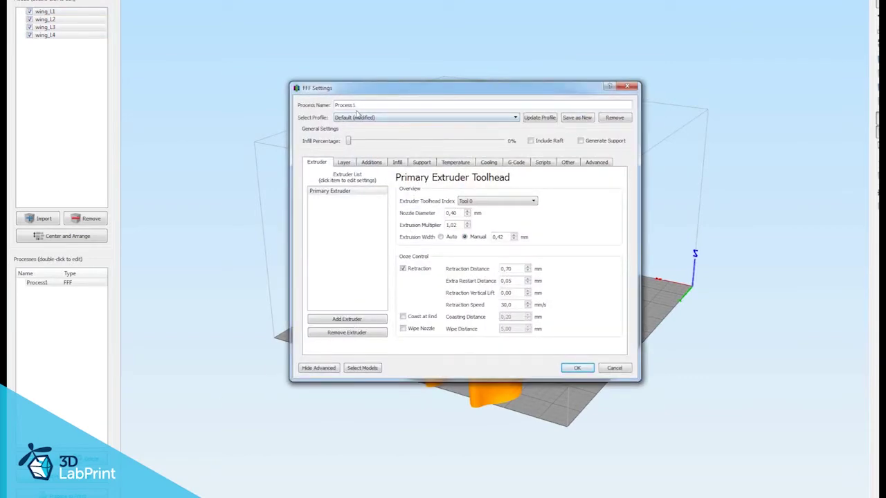
pyautogui.click(361, 117)
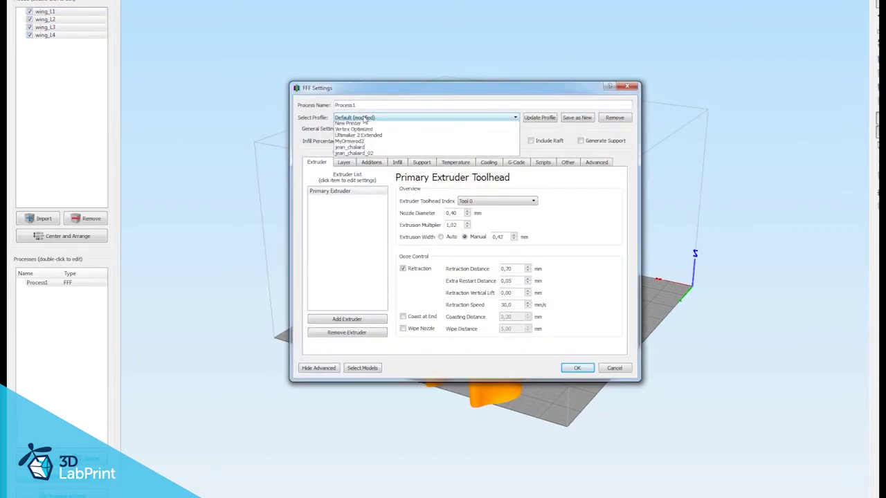
pyautogui.click(361, 120)
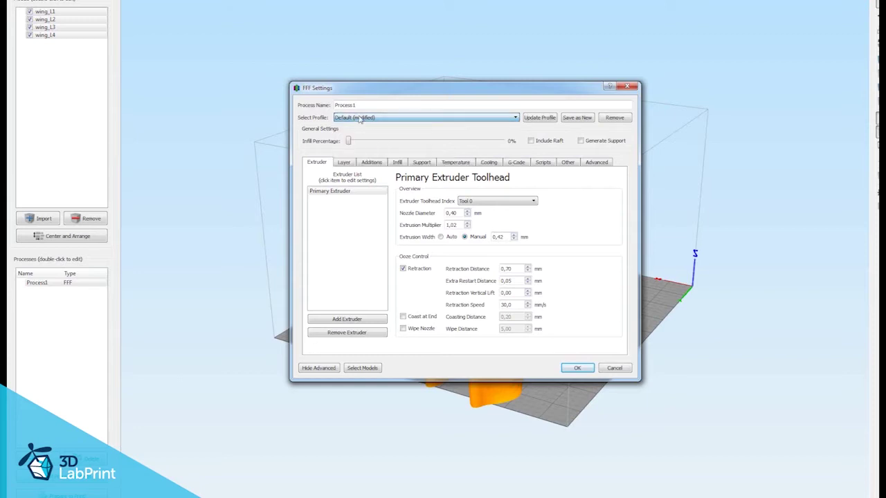
pyautogui.moveTo(370, 104); pyautogui.dragTo(325, 113)
pyautogui.write('wing lper')
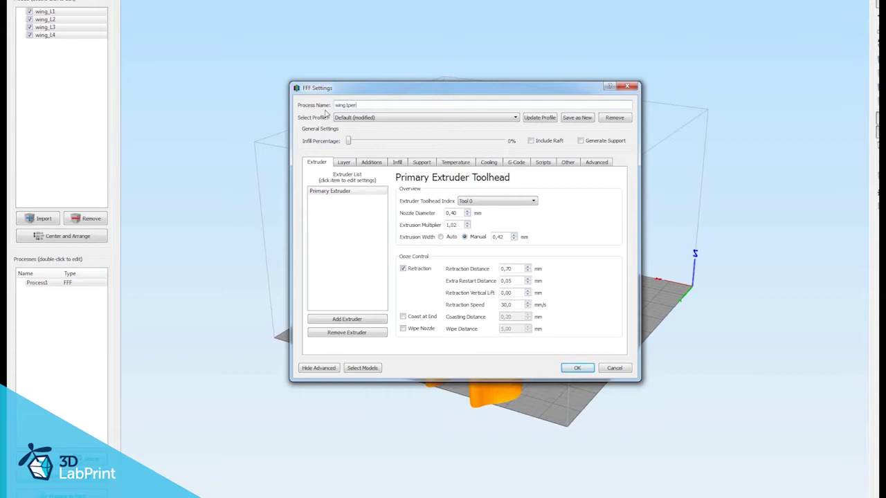
pyautogui.click(577, 367)
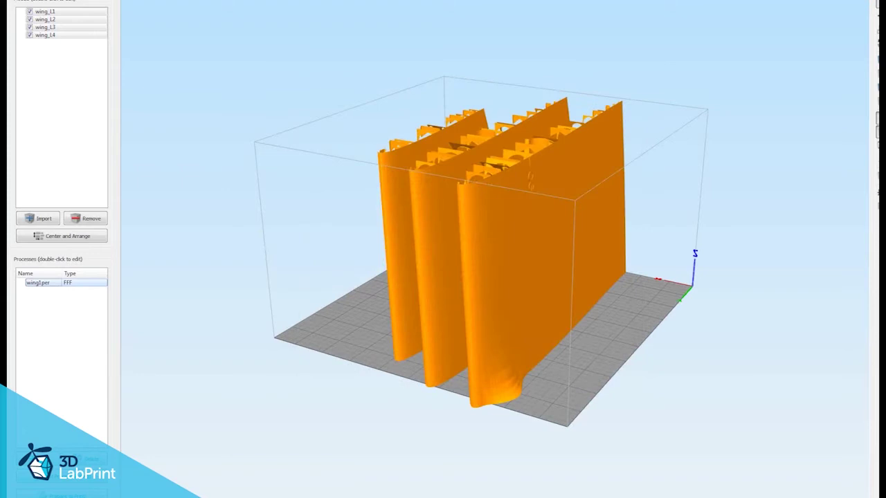
# - Add a second process named wing2per
pyautogui.click(38, 459)
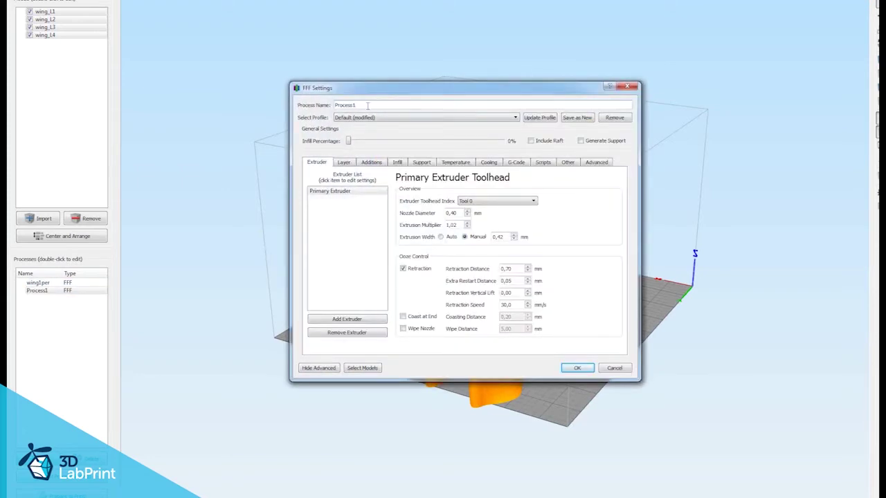
pyautogui.write('wing2per')
pyautogui.click(573, 368)
# - Reposition the four left wing parts so they stand side by side on the print bed
pyautogui.moveTo(581, 361); pyautogui.dragTo(484, 372)
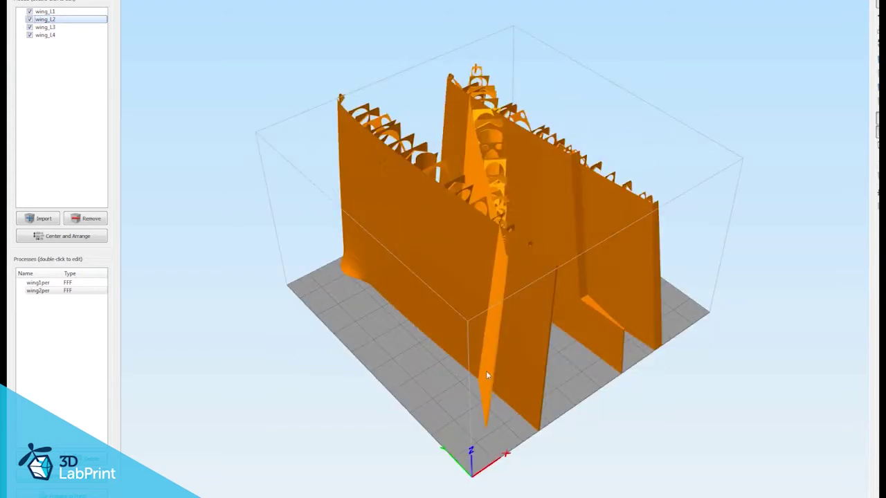
pyautogui.click(535, 384)
pyautogui.moveTo(473, 355); pyautogui.dragTo(496, 356)
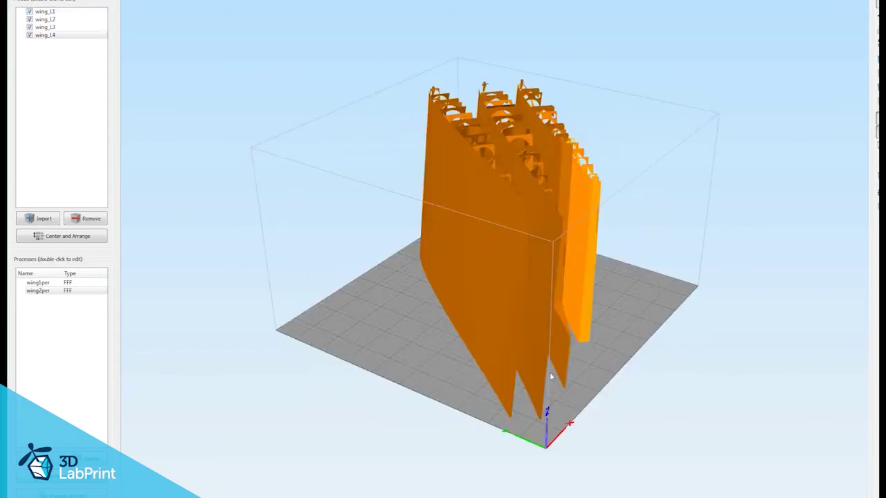
pyautogui.moveTo(594, 357); pyautogui.dragTo(542, 399)
pyautogui.moveTo(585, 367); pyautogui.dragTo(453, 302)
pyautogui.moveTo(532, 289); pyautogui.dragTo(453, 301)
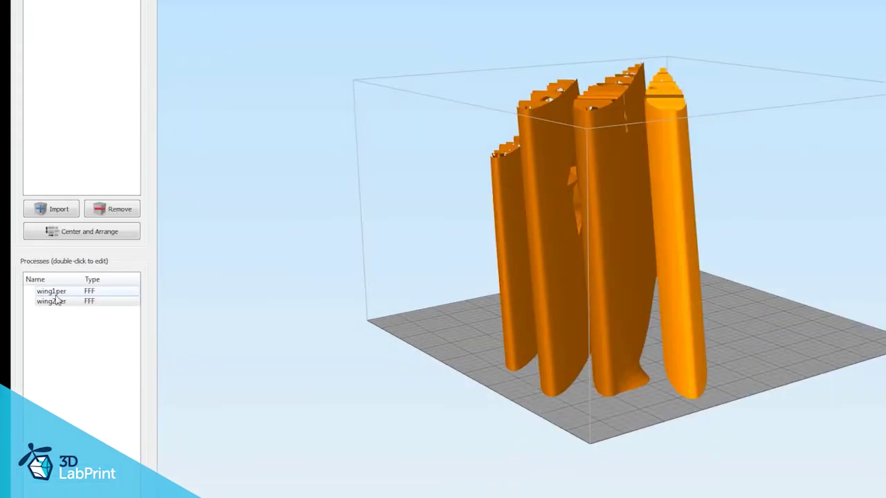
# - Review the layer, perimeter and start-point settings of the wing2per process and of the wing1per process
pyautogui.doubleClick(38, 291)
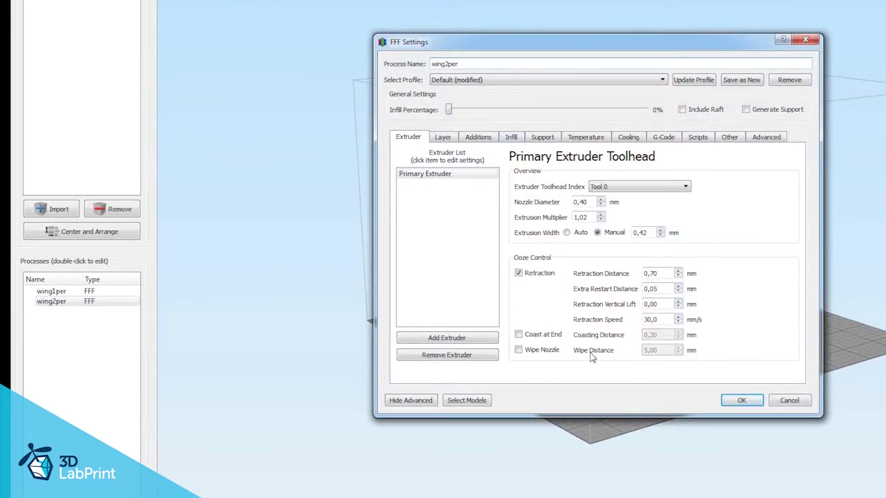
pyautogui.click(449, 140)
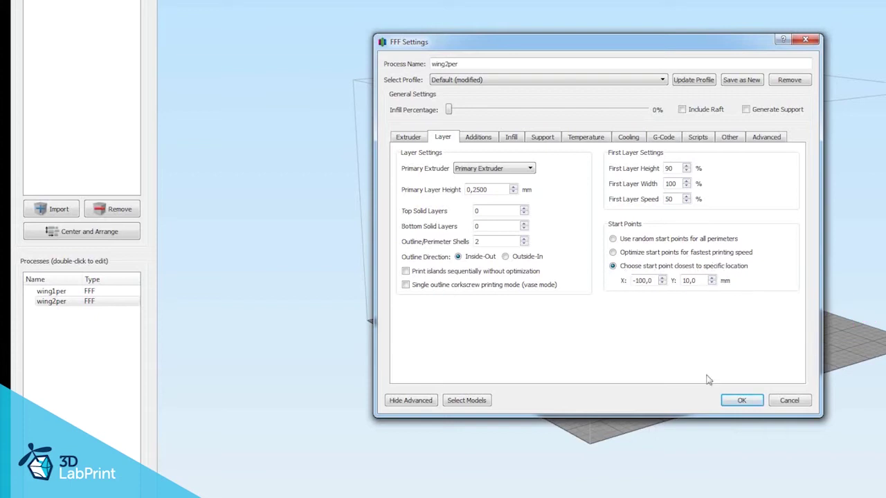
pyautogui.click(739, 401)
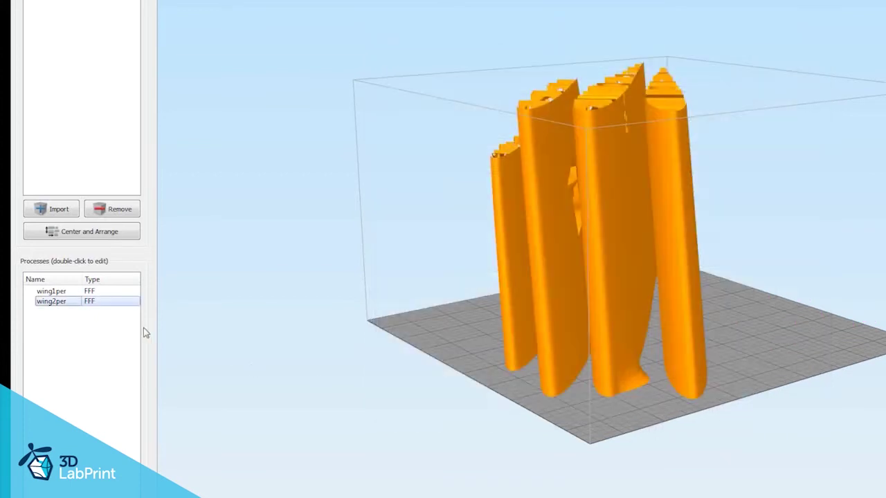
pyautogui.doubleClick(63, 292)
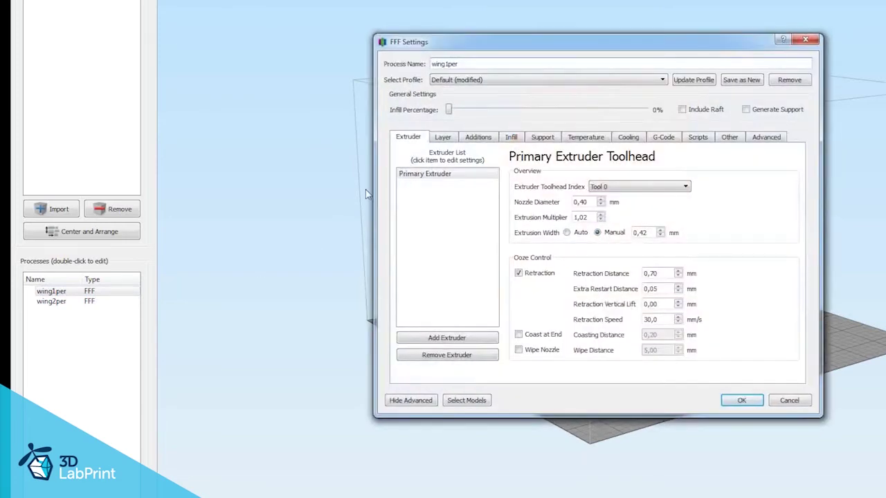
pyautogui.click(440, 138)
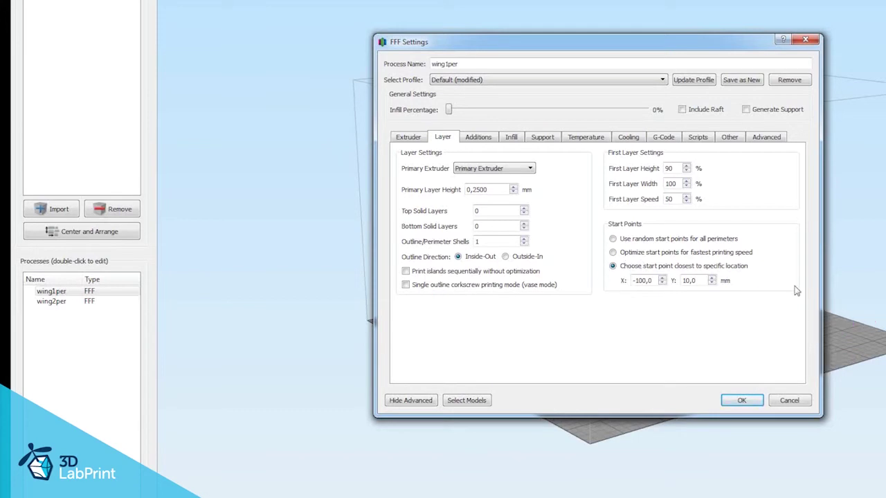
pyautogui.click(738, 402)
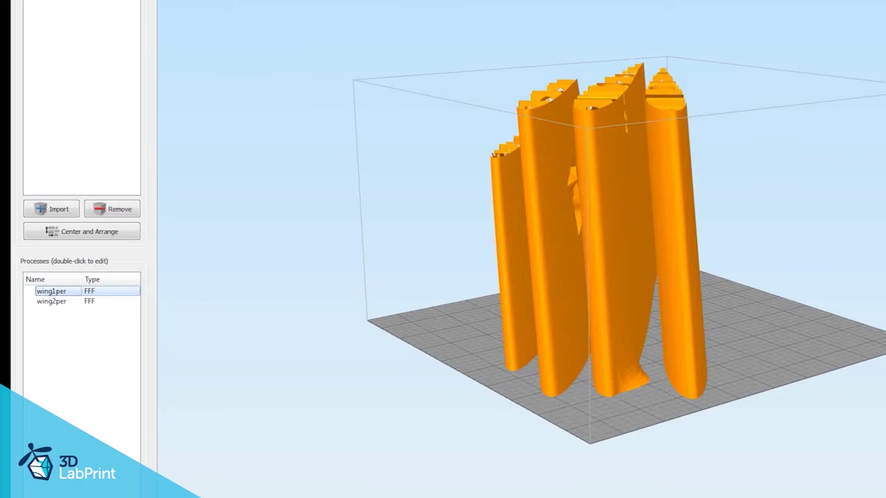
# - Slice the wing parts with both wing1per and wing2per in continuous layer-by-layer mode and inspect the toolpath preview
pyautogui.hotkey('ctrl', 'p')
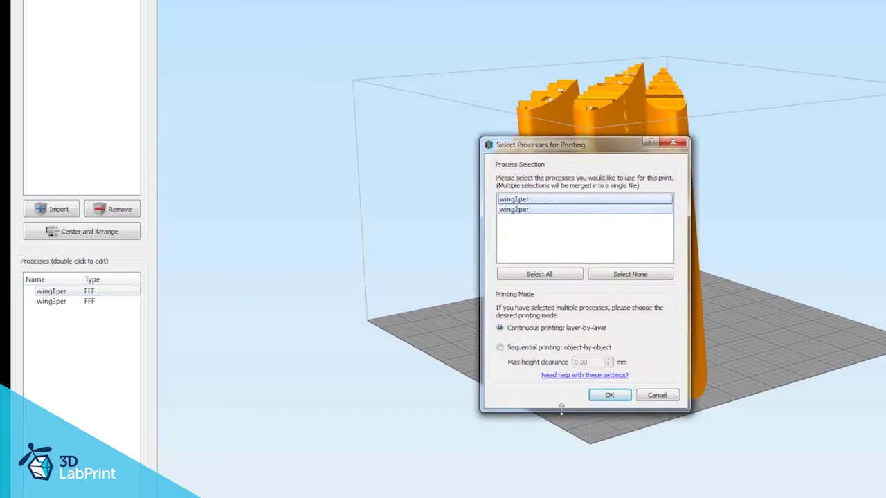
pyautogui.click(599, 397)
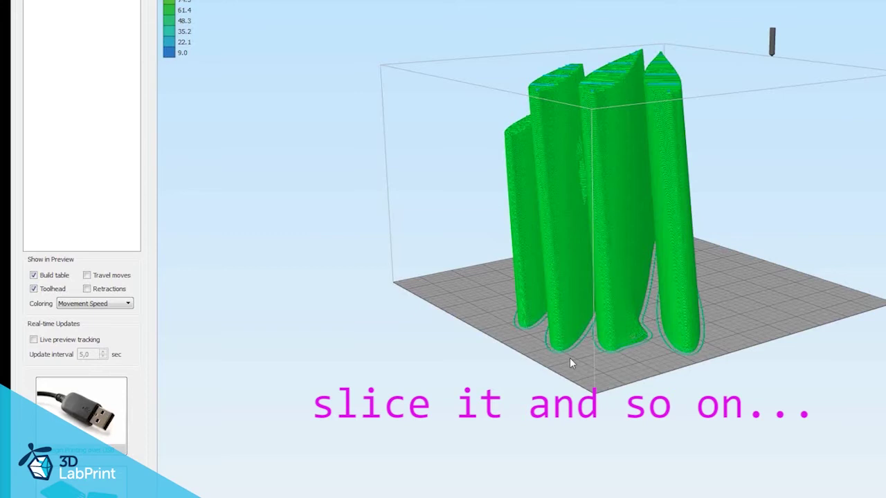
pyautogui.moveTo(570, 358); pyautogui.dragTo(677, 386)
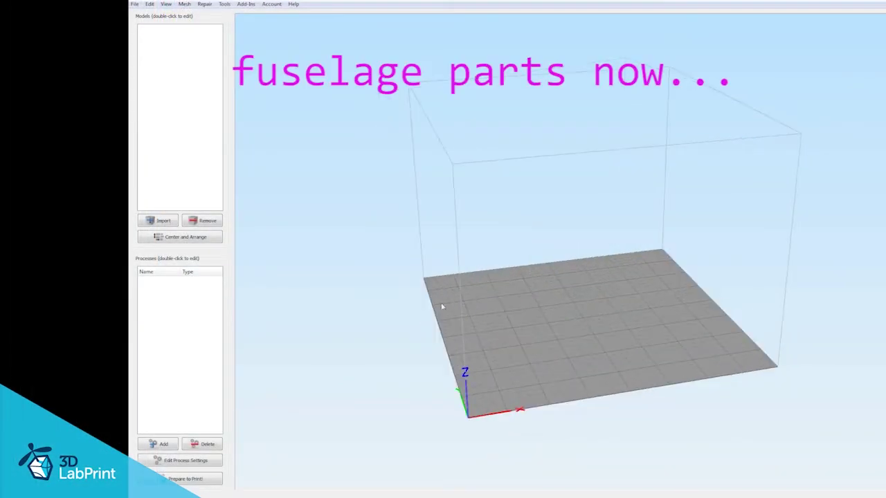
# - Import the fuselage_01 model from the fuselage folder onto the empty print bed
pyautogui.click(152, 221)
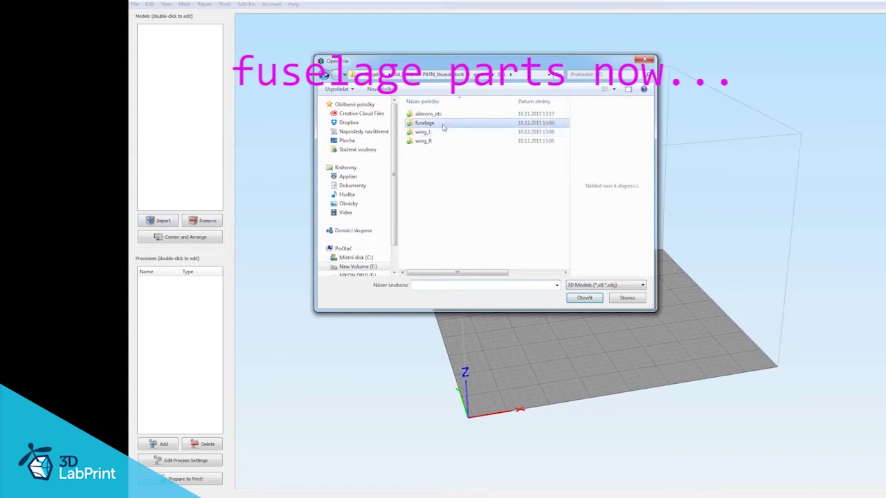
pyautogui.doubleClick(441, 125)
pyautogui.click(428, 114)
pyautogui.click(584, 298)
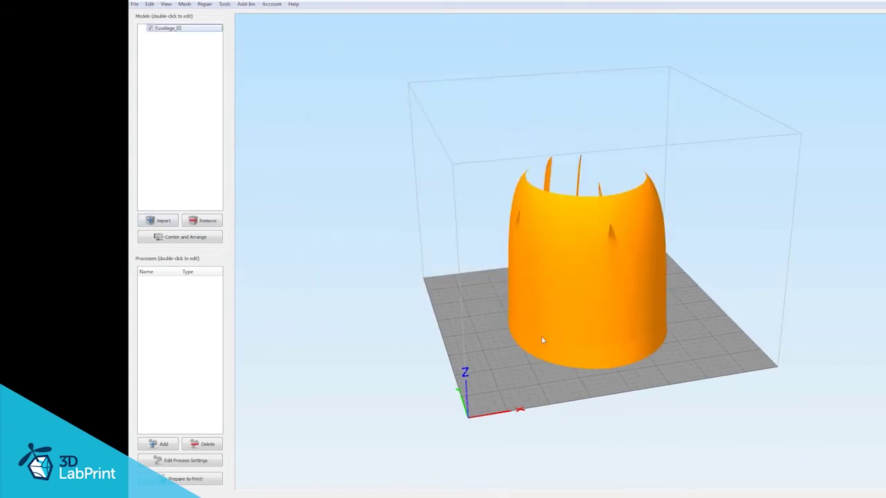
# - Add a process named fuselage2per based on the Default (modified) profile
pyautogui.click(157, 444)
pyautogui.click(602, 127)
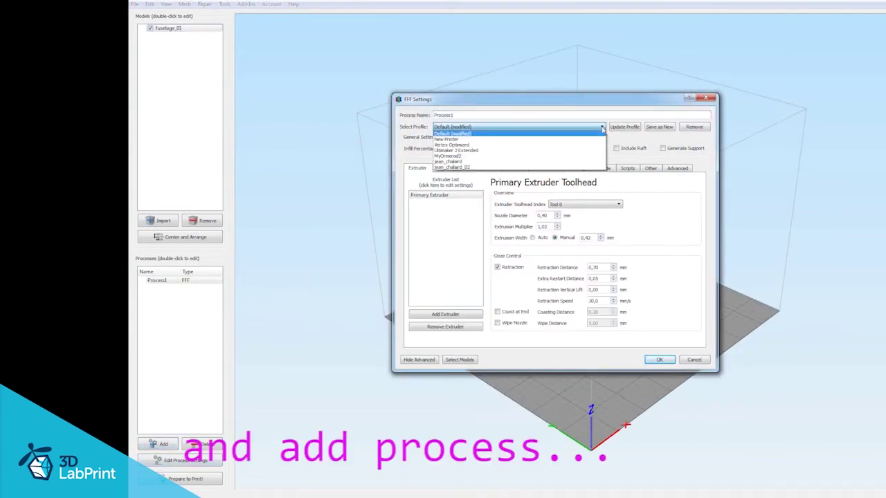
pyautogui.click(488, 112)
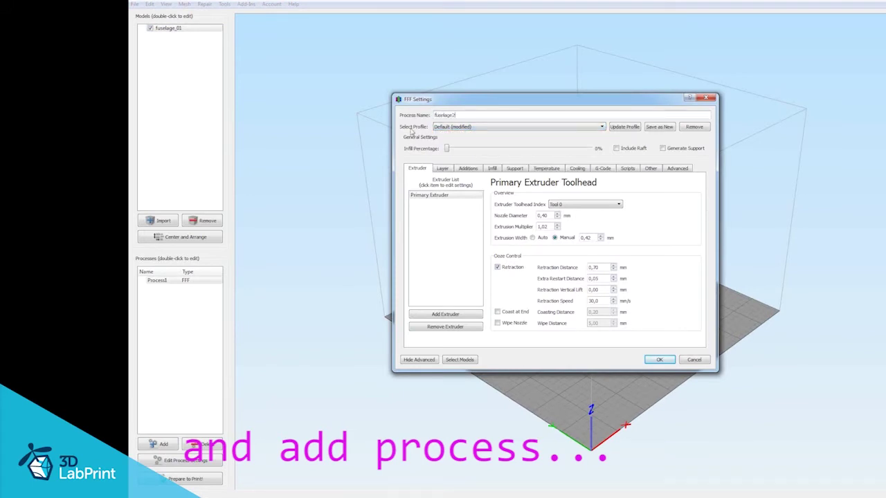
pyautogui.click(659, 359)
# - Add a second process named fuselage1per for the fuselage part
pyautogui.click(158, 443)
pyautogui.moveTo(454, 116); pyautogui.dragTo(427, 115)
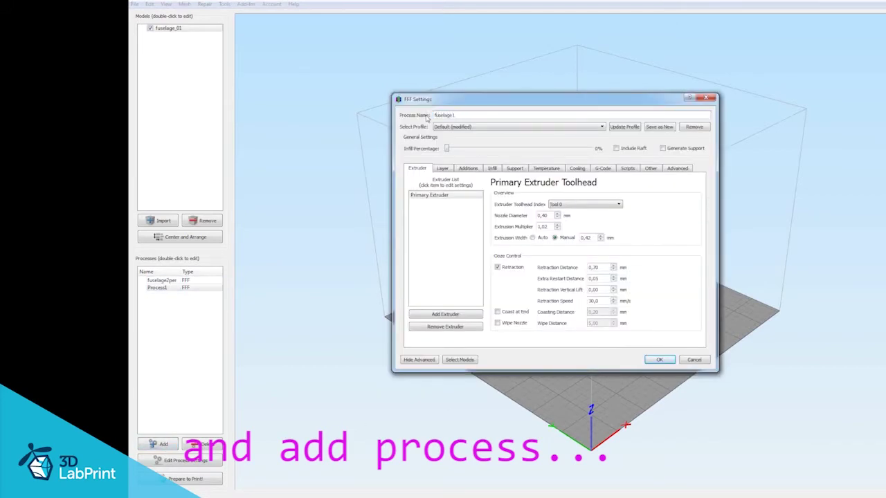
pyautogui.click(658, 360)
# - Review the extruder, layer, skirt, primary extruder temperature, other and advanced settings of the fuselage2per process
pyautogui.moveTo(583, 370); pyautogui.dragTo(521, 348)
pyautogui.doubleClick(162, 280)
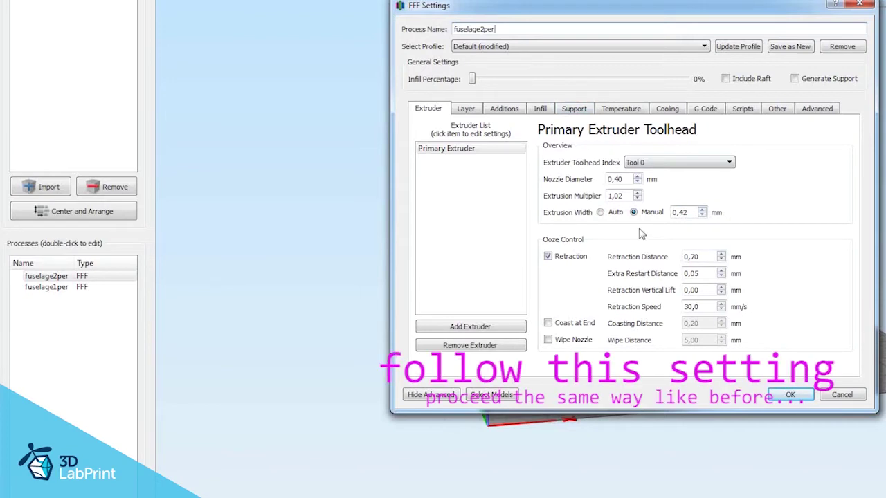
pyautogui.click(476, 111)
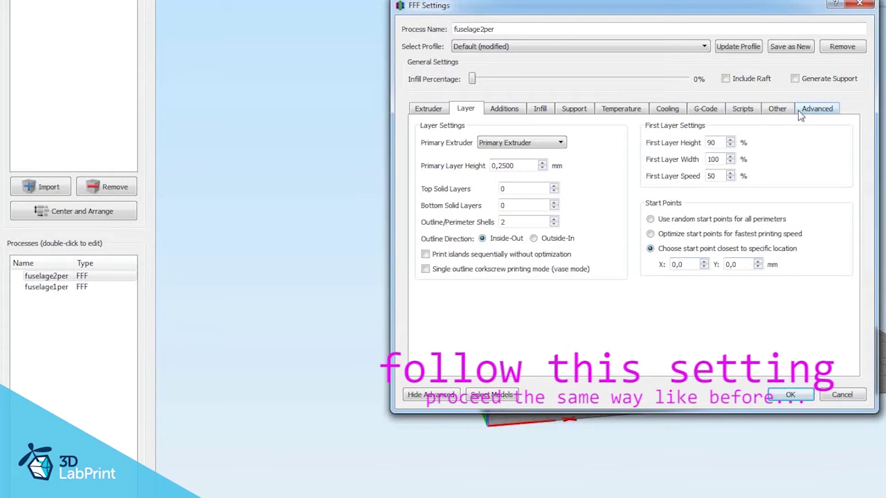
pyautogui.click(513, 116)
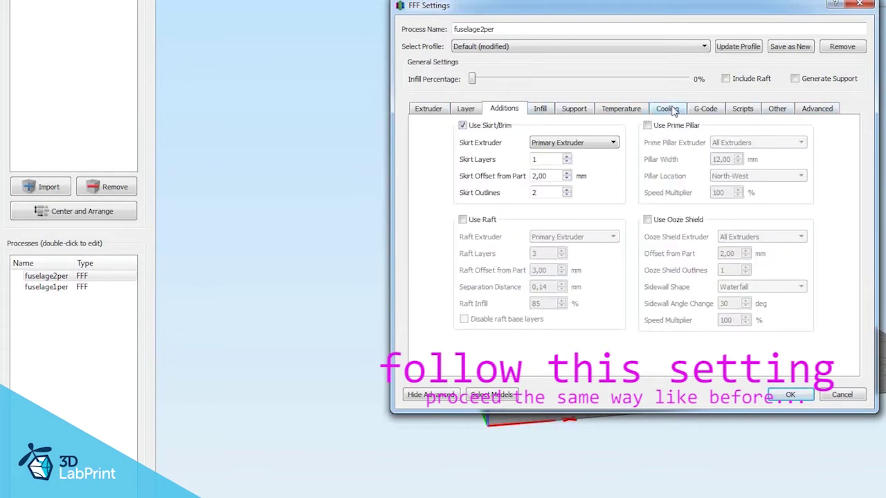
pyautogui.click(637, 114)
pyautogui.click(471, 148)
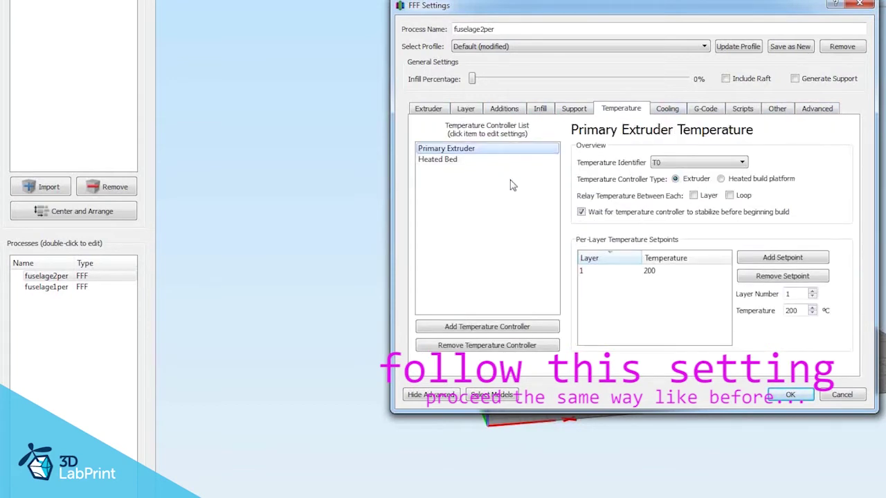
pyautogui.click(782, 110)
pyautogui.click(814, 109)
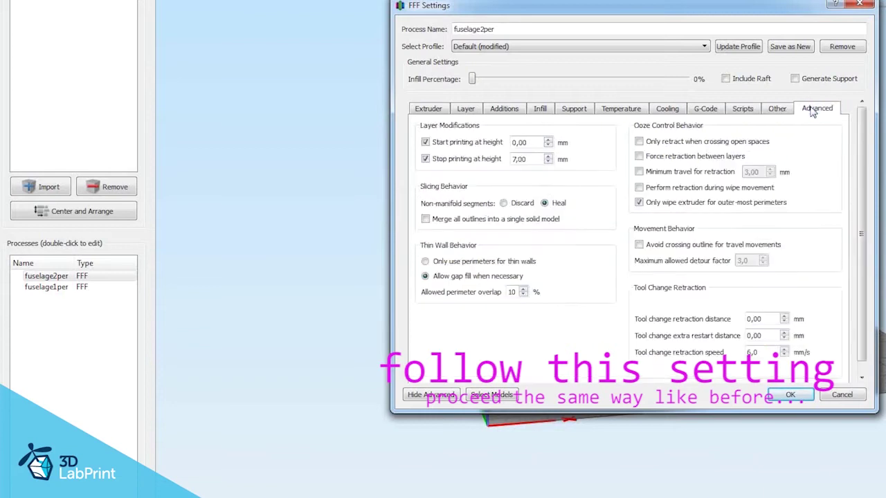
# - Confirm the fuselage2per print range from 0 to 7 mm height and assign the process to the fuselage_01 model
pyautogui.click(425, 143)
pyautogui.click(425, 142)
pyautogui.click(425, 159)
pyautogui.click(425, 160)
pyautogui.click(638, 142)
pyautogui.click(638, 142)
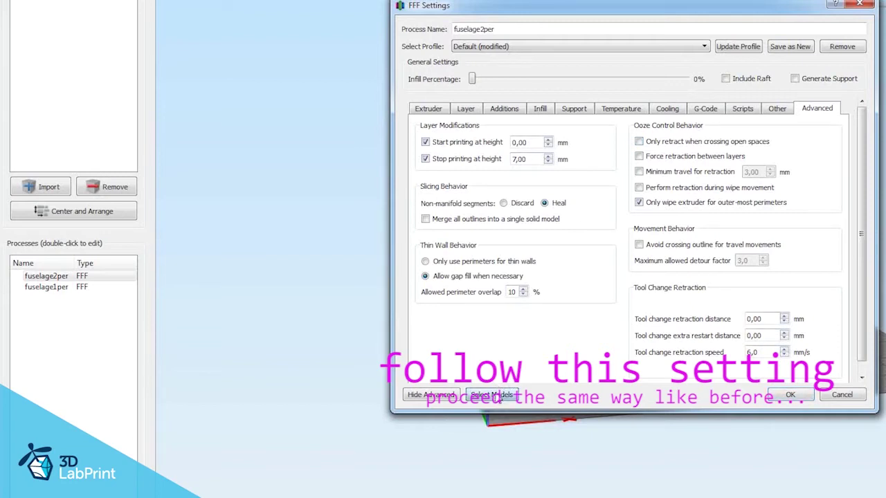
pyautogui.click(492, 395)
pyautogui.click(635, 300)
pyautogui.click(788, 393)
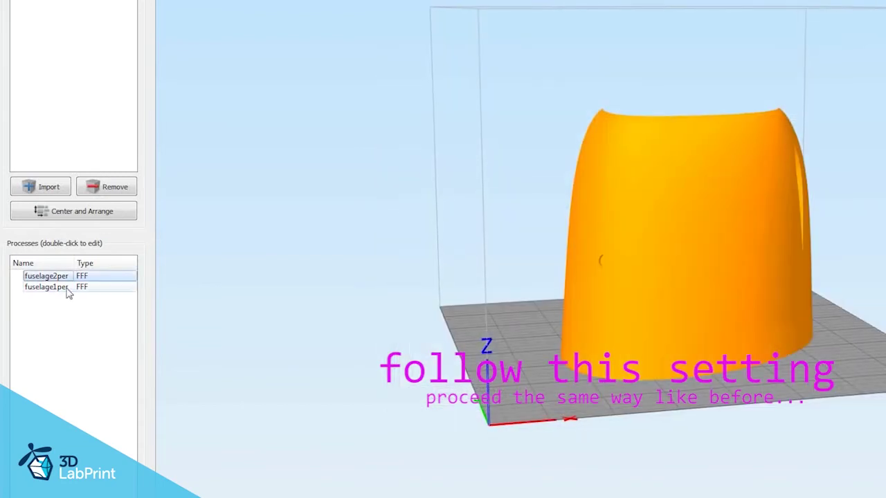
# - Configure the fuselage1per process with 1 outline/perimeter shell and printing that starts at 7 mm height
pyautogui.doubleClick(63, 288)
pyautogui.click(465, 109)
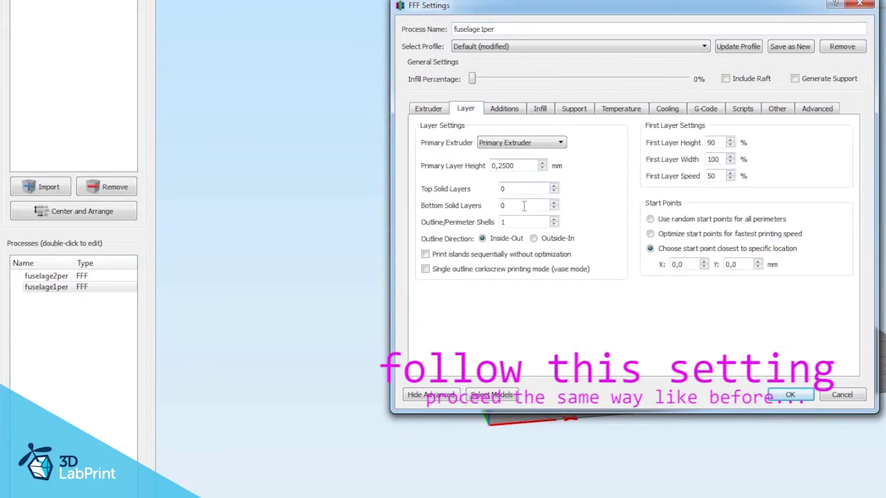
pyautogui.click(554, 225)
pyautogui.click(810, 109)
pyautogui.click(425, 142)
pyautogui.click(424, 141)
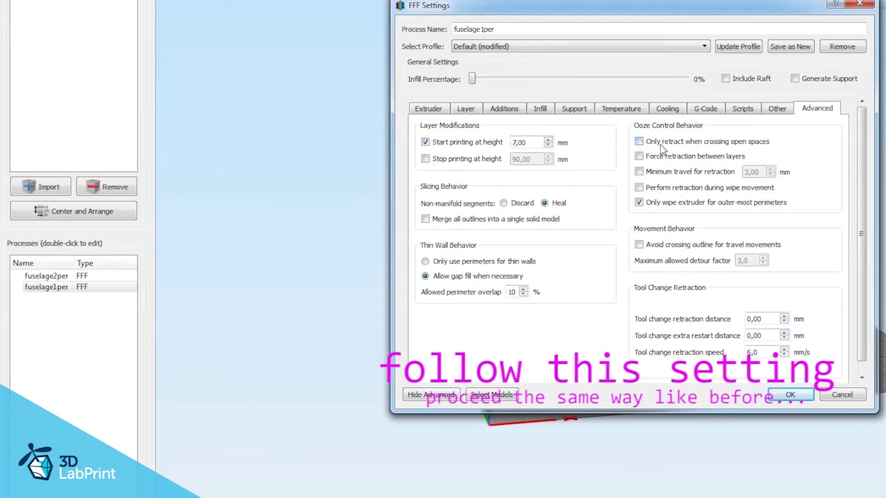
# - Assign the fuselage1per process to the fuselage_01 model and accept its settings
pyautogui.click(493, 398)
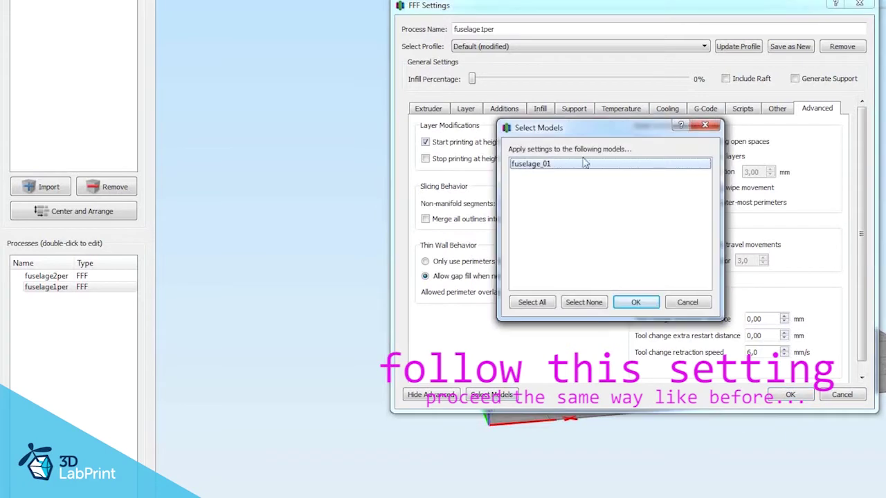
pyautogui.click(635, 302)
pyautogui.click(790, 395)
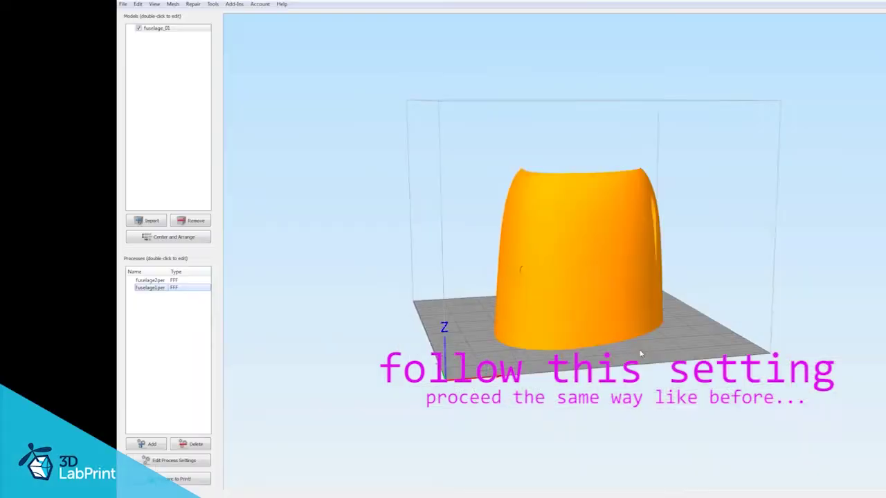
# - Slice fuselage_01 with both fuselage processes in continuous layer-by-layer mode and inspect the toolpath preview up close
pyautogui.click(195, 479)
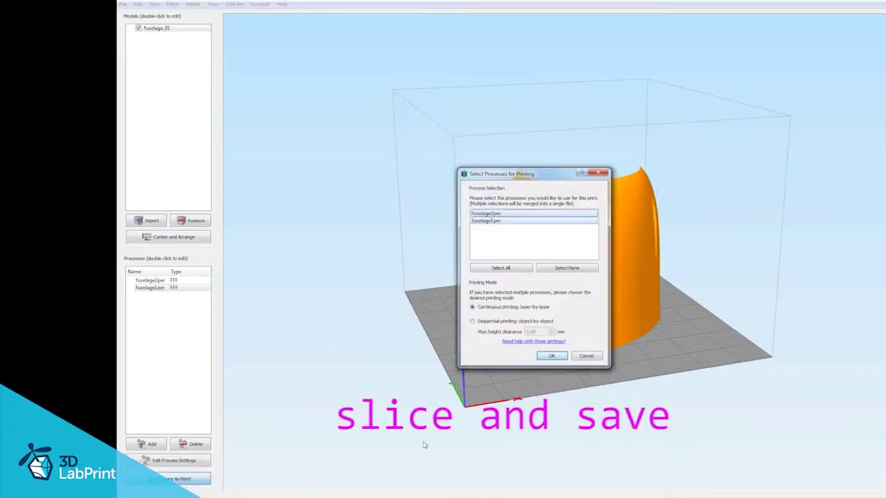
pyautogui.click(552, 356)
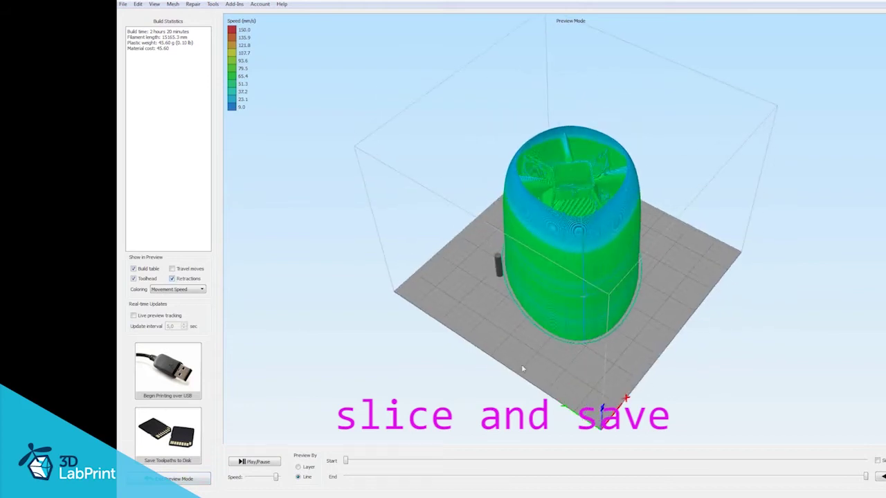
pyautogui.scroll(10, 523, 369)
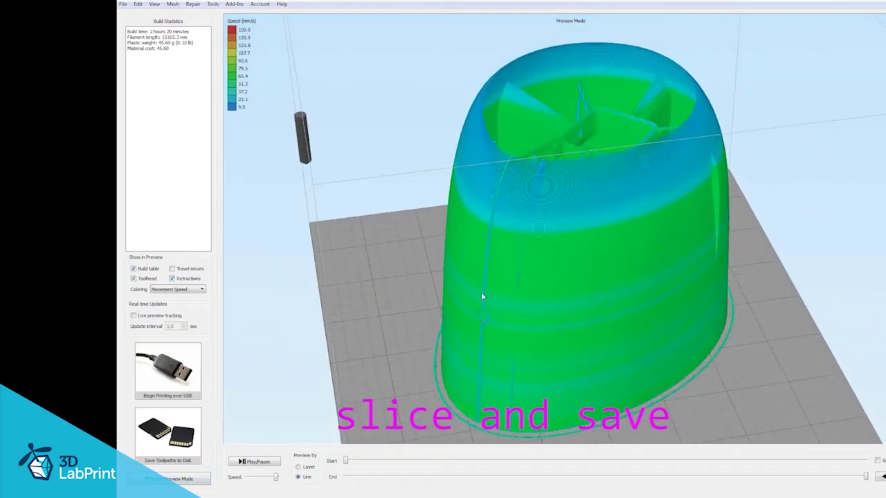
pyautogui.moveTo(867, 478)
pyautogui.mouseDown()
pyautogui.moveTo(367, 476)
pyautogui.moveTo(387, 459)
pyautogui.moveTo(865, 476)
pyautogui.mouseUp()
# - Bring up the toolpath export for the sliced fuselage part, exit the preview and save the setup as a factory file
pyautogui.click(176, 437)
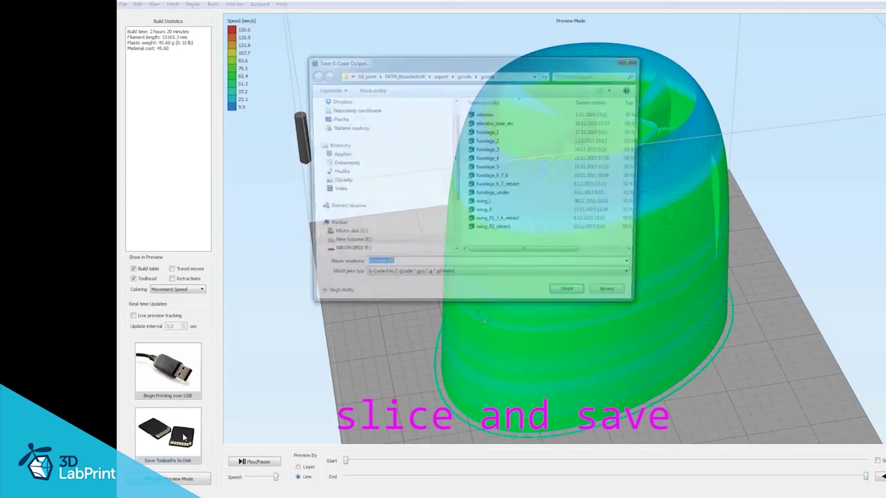
pyautogui.click(615, 298)
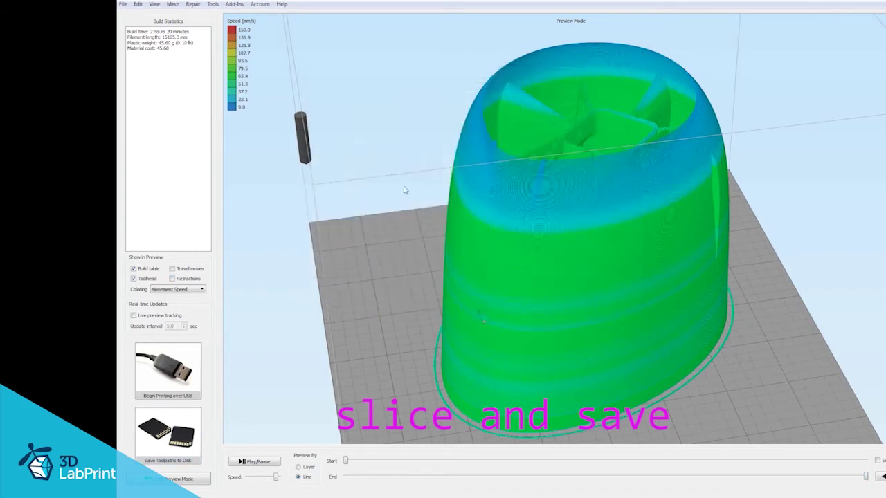
pyautogui.click(198, 480)
pyautogui.click(123, 4)
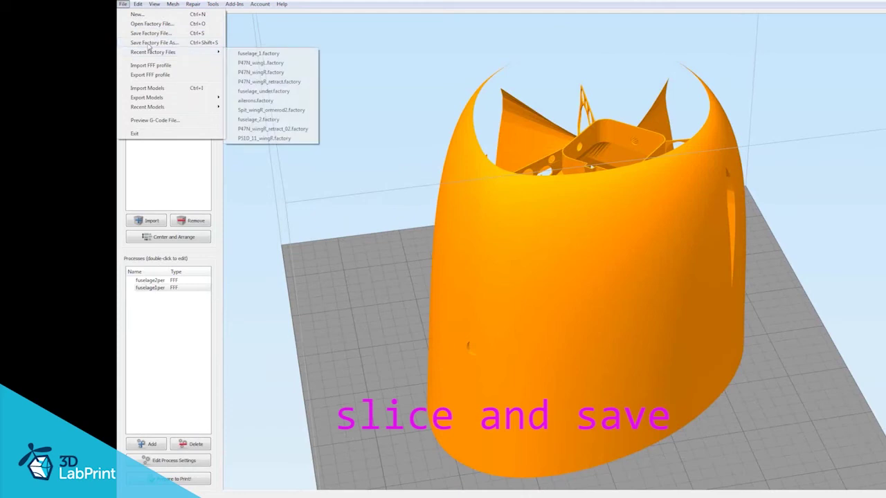
pyautogui.click(155, 35)
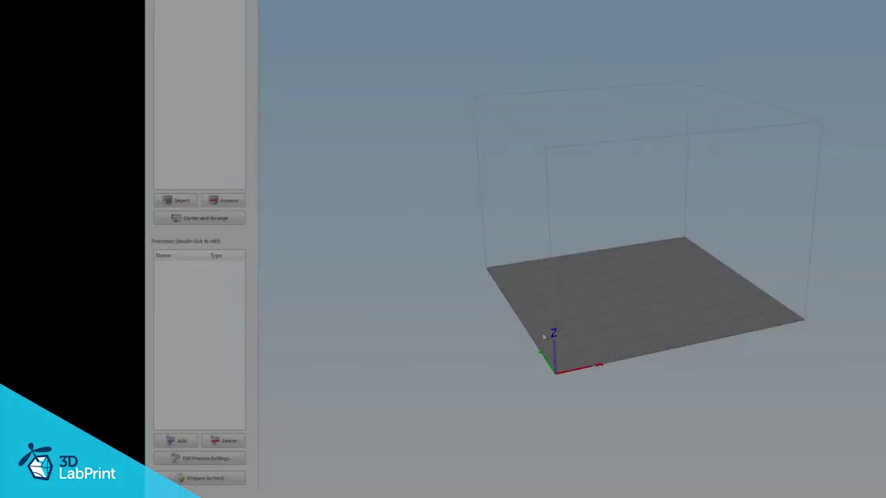
# - Import the fuselage_02 model onto the empty print bed
pyautogui.click(182, 201)
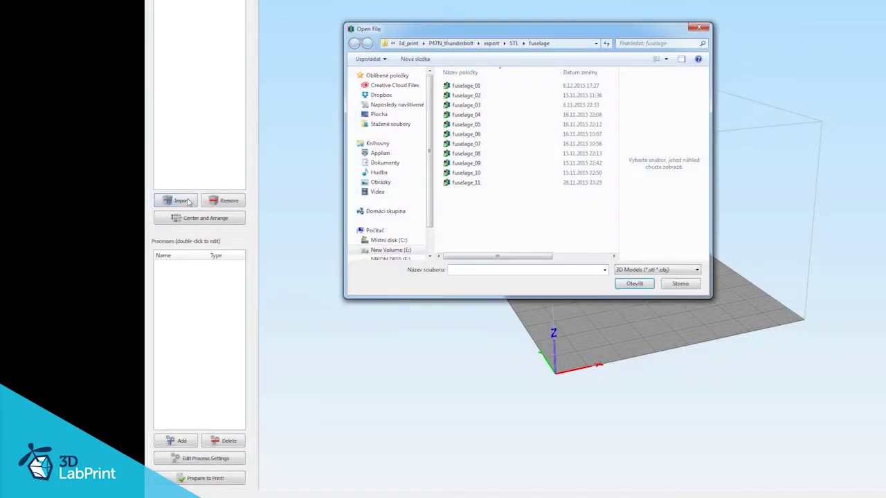
pyautogui.click(484, 95)
pyautogui.click(627, 284)
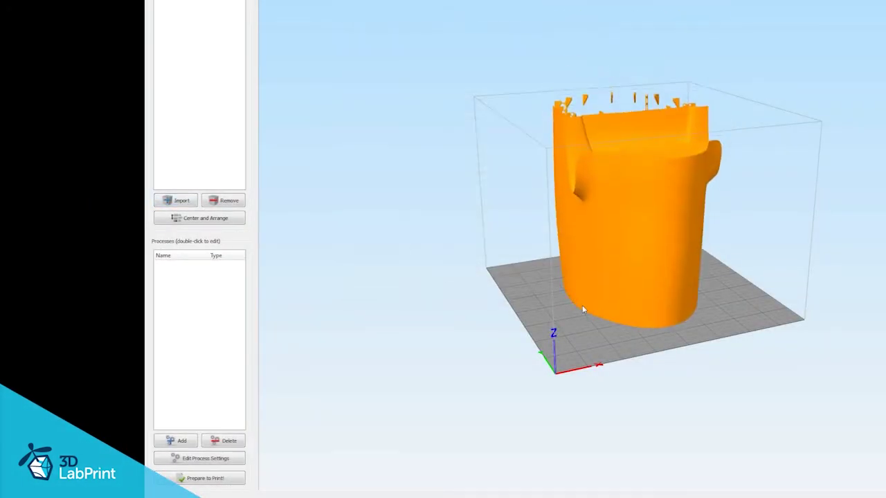
# - Add a process named fuselage2per for fuselage_02 using the Default (modified) profile
pyautogui.click(181, 441)
pyautogui.click(525, 101)
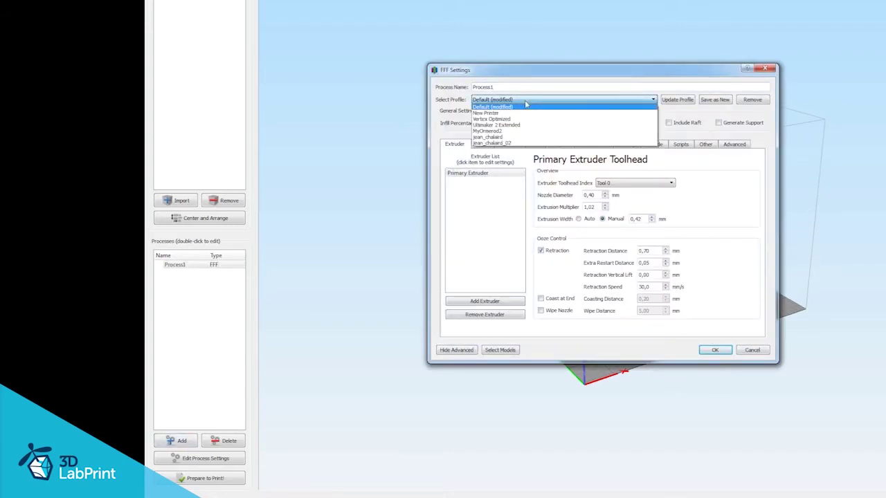
pyautogui.click(525, 106)
pyautogui.moveTo(511, 88); pyautogui.dragTo(455, 91)
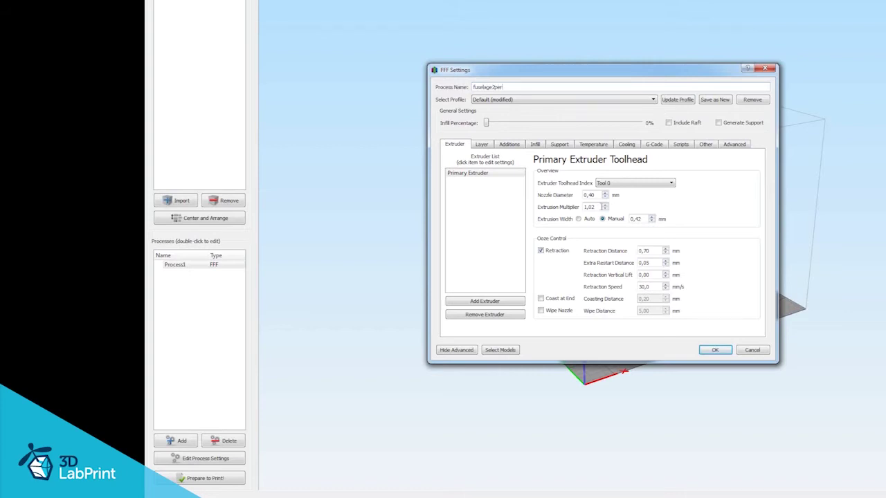
pyautogui.click(715, 350)
# - Add three more processes named fuselage1per, fuselage2per02 and fuselage1per02
pyautogui.click(181, 441)
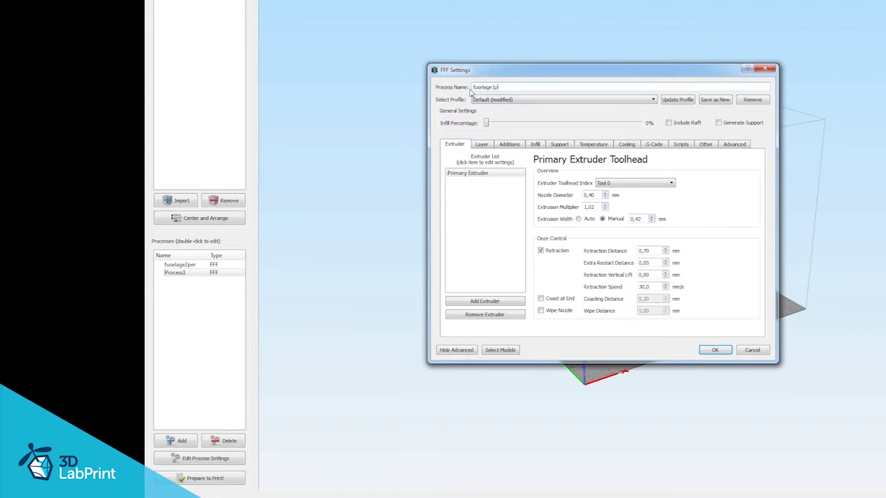
pyautogui.click(712, 350)
pyautogui.click(186, 441)
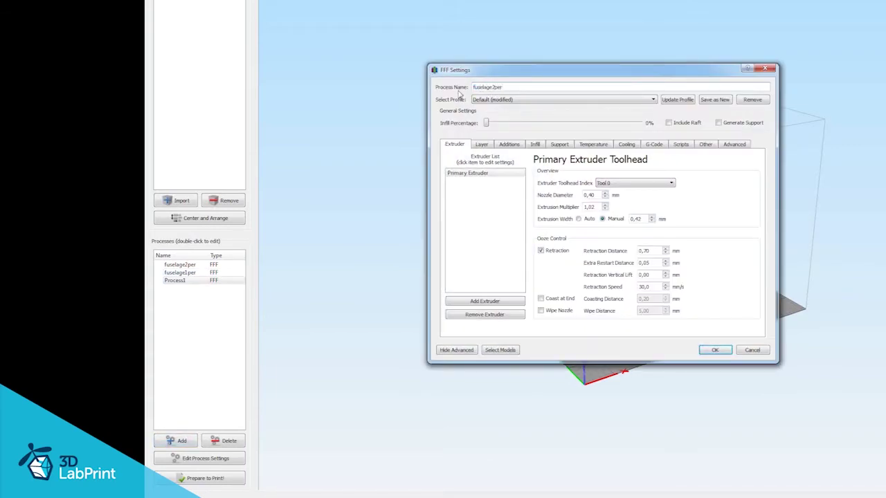
pyautogui.click(719, 354)
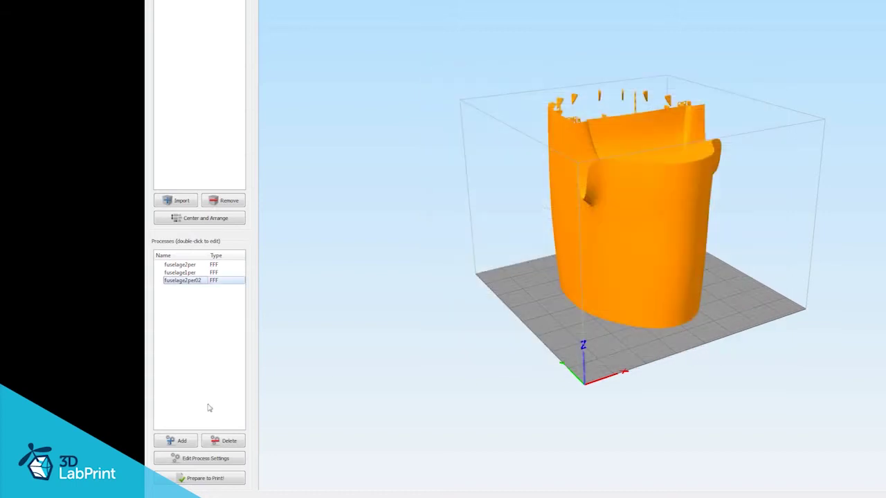
pyautogui.click(183, 445)
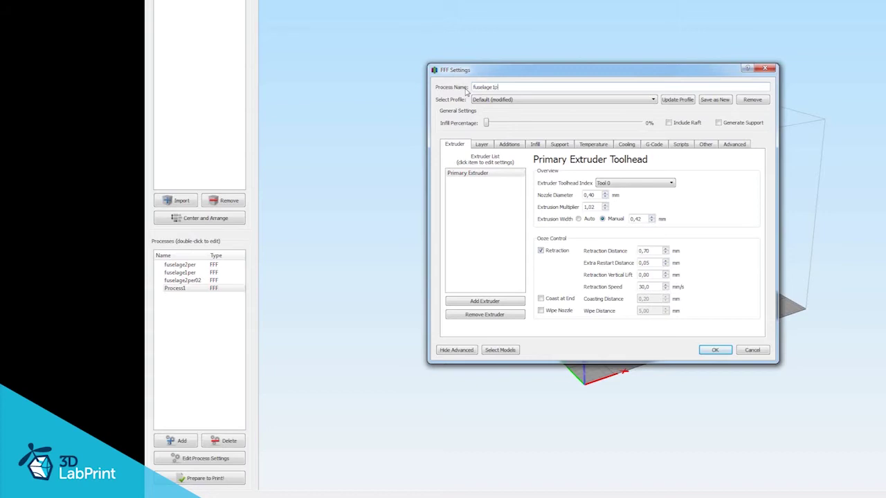
pyautogui.click(714, 350)
# - Finish adding the fourth process, and review the layer, skirt, infill and temperature settings of the fuselage2per process
pyautogui.moveTo(713, 350); pyautogui.dragTo(633, 302)
pyautogui.doubleClick(170, 265)
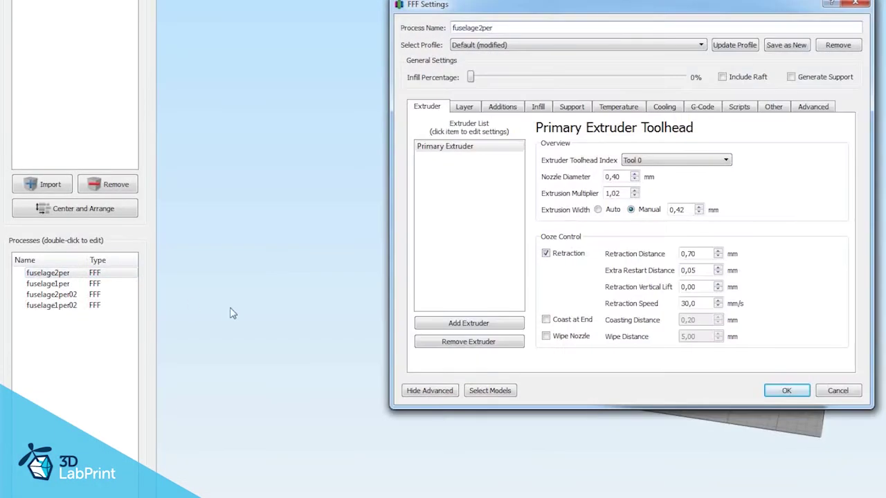
pyautogui.click(460, 110)
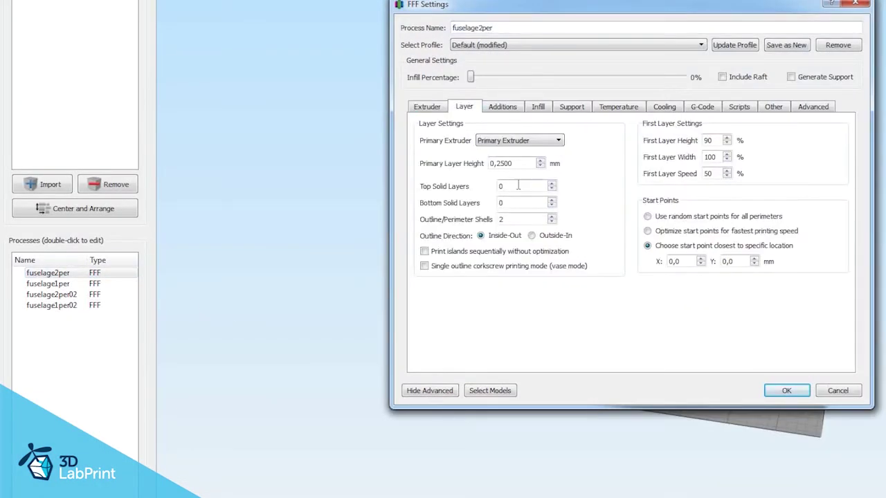
pyautogui.click(504, 111)
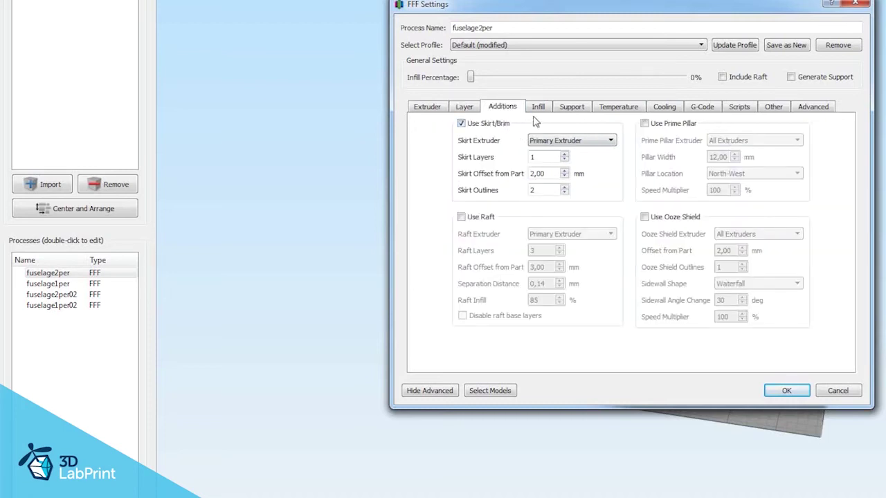
pyautogui.click(536, 113)
pyautogui.click(618, 106)
pyautogui.click(445, 146)
pyautogui.click(436, 157)
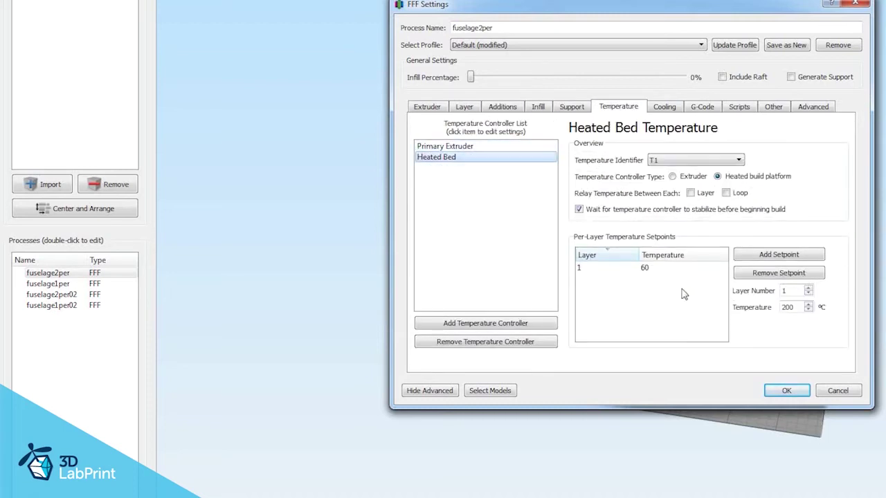
# - Set fuselage2per to print from 0 to 5 mm height and apply it to the fuselage_02 model
pyautogui.click(775, 109)
pyautogui.click(813, 111)
pyautogui.click(424, 140)
pyautogui.click(424, 140)
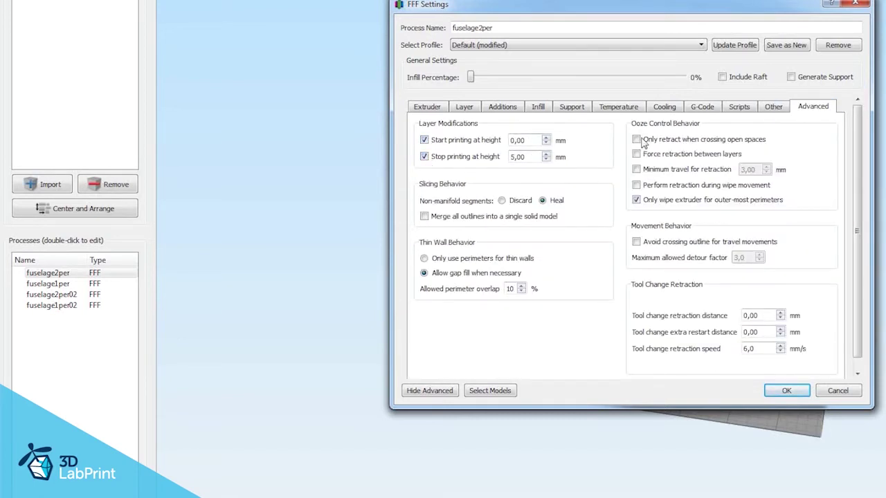
pyautogui.click(635, 139)
pyautogui.click(489, 390)
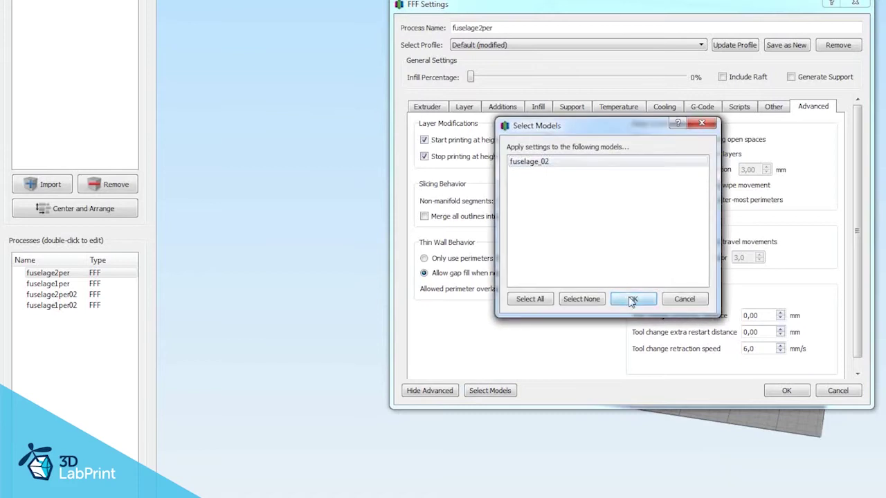
pyautogui.click(631, 299)
pyautogui.click(784, 389)
# - Adjust the outline/perimeter shells of the one-perimeter process fuselage1per and turn off its skirt/brim
pyautogui.doubleClick(55, 283)
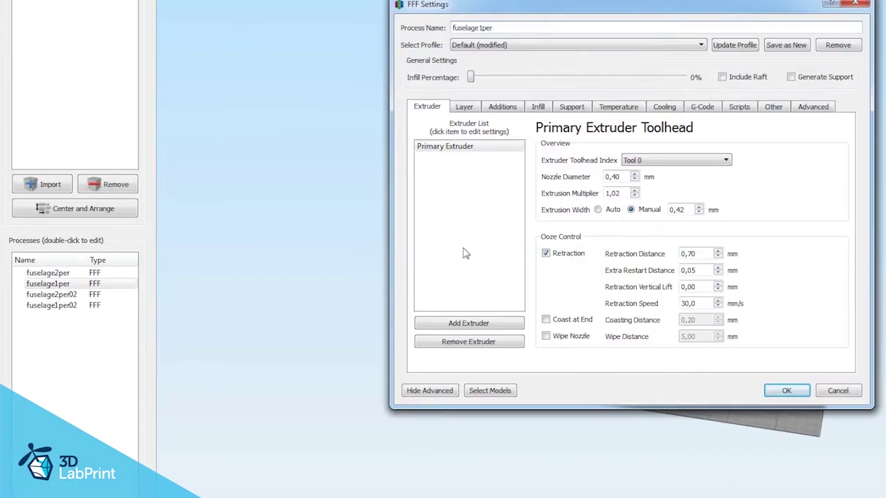
pyautogui.click(464, 107)
pyautogui.click(551, 216)
pyautogui.click(552, 222)
pyautogui.click(544, 219)
pyautogui.click(496, 111)
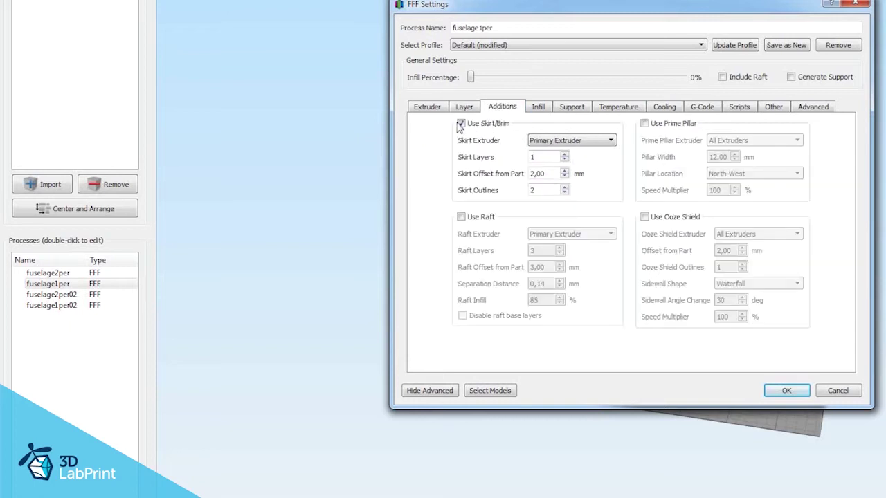
pyautogui.click(461, 124)
# - Set fuselage1per to print from 5 to 85 mm height and apply it to the fuselage_02 model
pyautogui.click(811, 107)
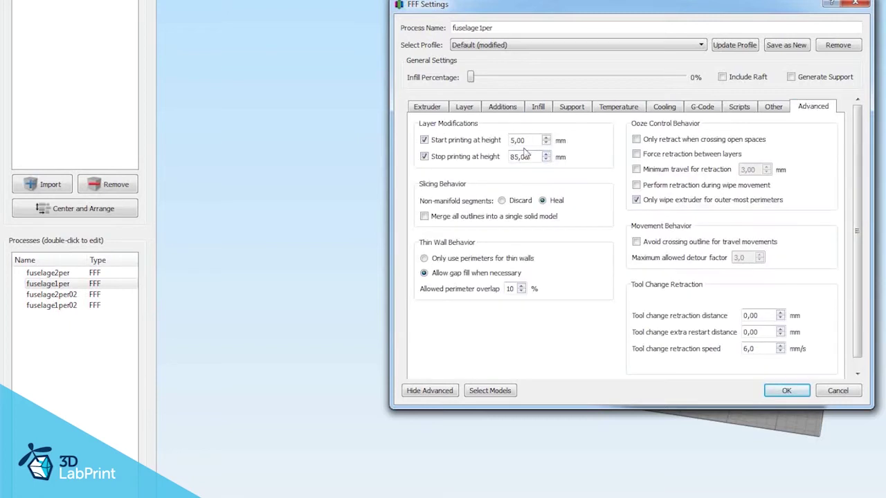
pyautogui.click(424, 156)
pyautogui.click(424, 156)
pyautogui.click(636, 139)
pyautogui.click(636, 139)
pyautogui.click(510, 391)
pyautogui.click(632, 299)
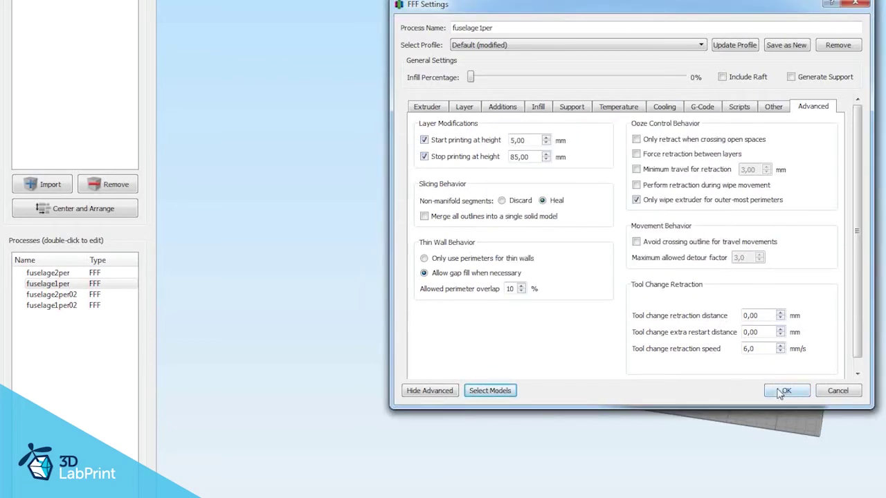
pyautogui.click(786, 390)
# - Configure fuselage2per02 with 2 perimeter shells, printing from 85 to 110 mm, and apply it to the fuselage_02 model
pyautogui.doubleClick(61, 296)
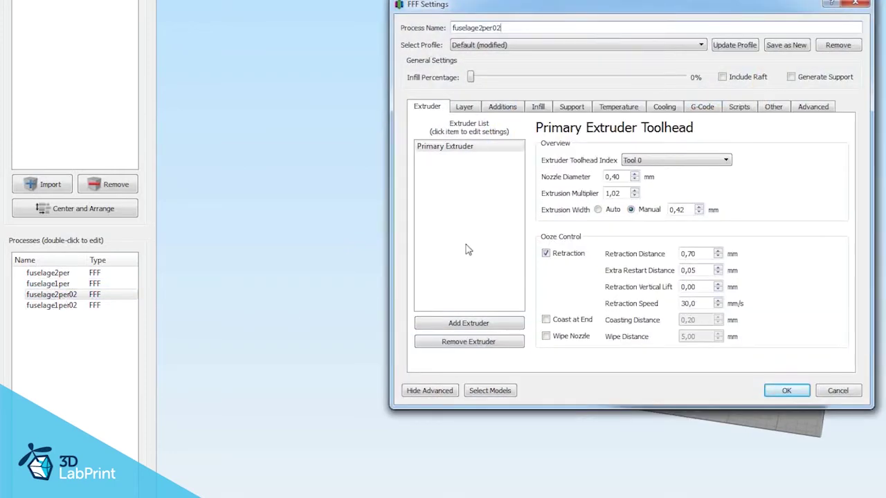
pyautogui.click(464, 106)
pyautogui.click(552, 222)
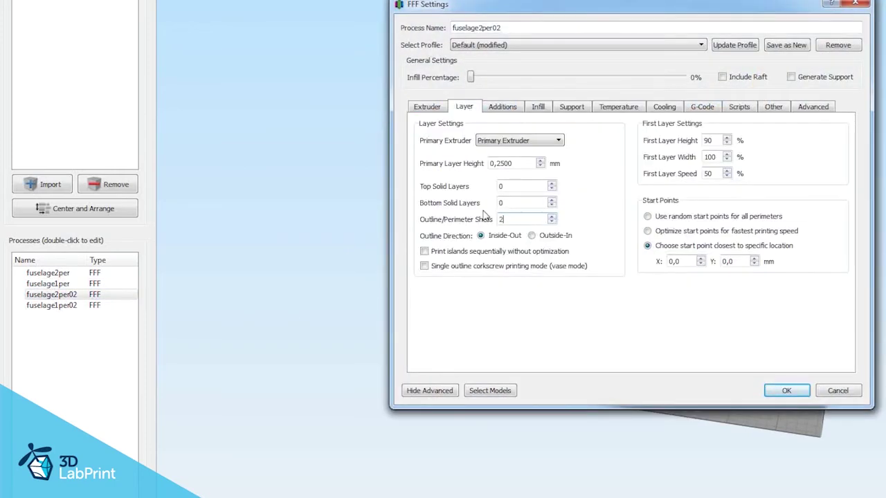
pyautogui.click(813, 107)
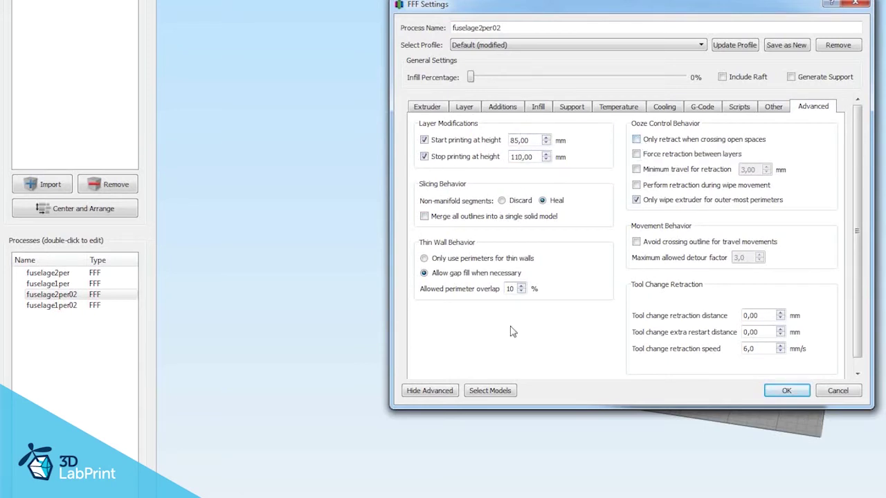
pyautogui.click(502, 393)
pyautogui.click(632, 298)
pyautogui.click(786, 390)
# - Configure fuselage1per02 with 1 perimeter shell, printing from 110 mm without a stop height, and apply it to fuselage_02
pyautogui.doubleClick(52, 306)
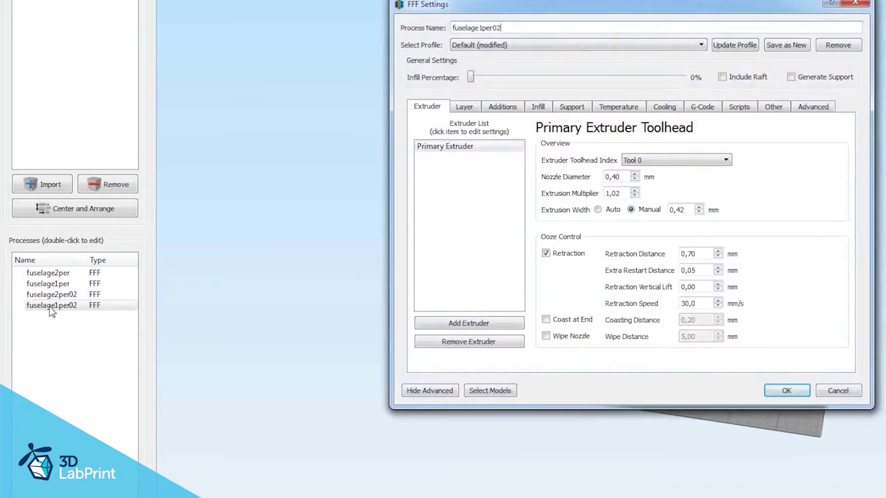
pyautogui.click(467, 108)
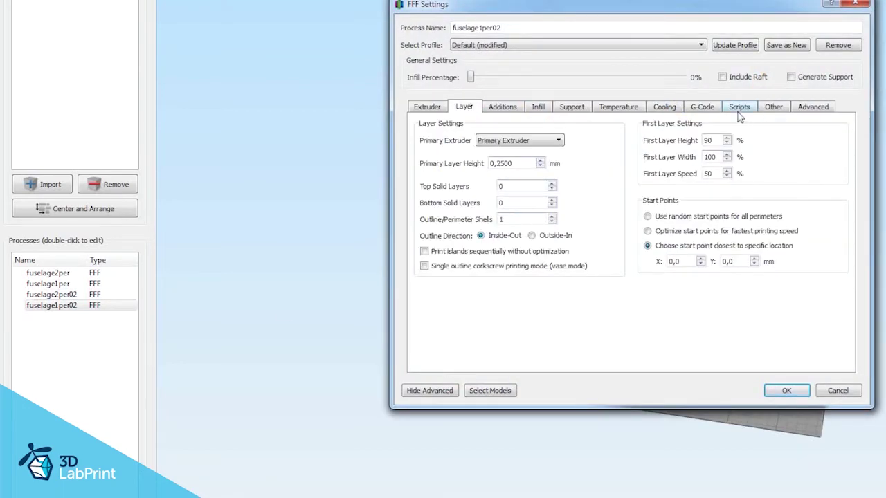
pyautogui.click(807, 110)
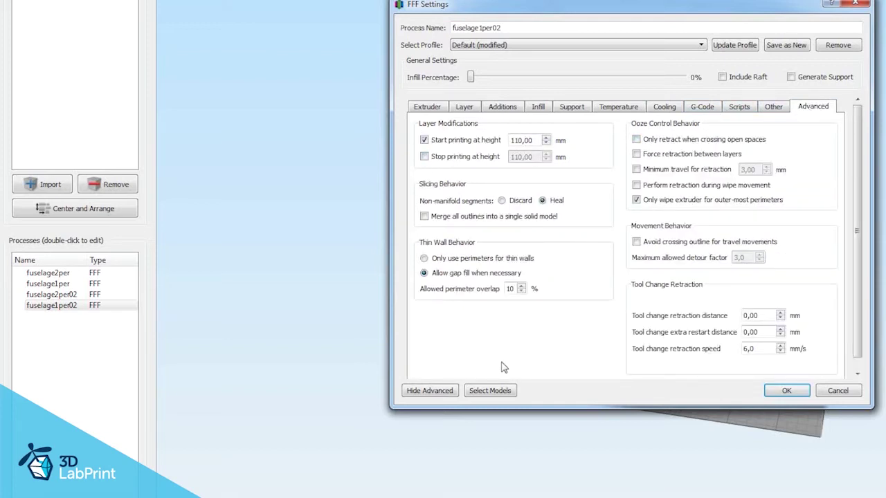
pyautogui.click(487, 390)
pyautogui.click(628, 297)
pyautogui.click(786, 390)
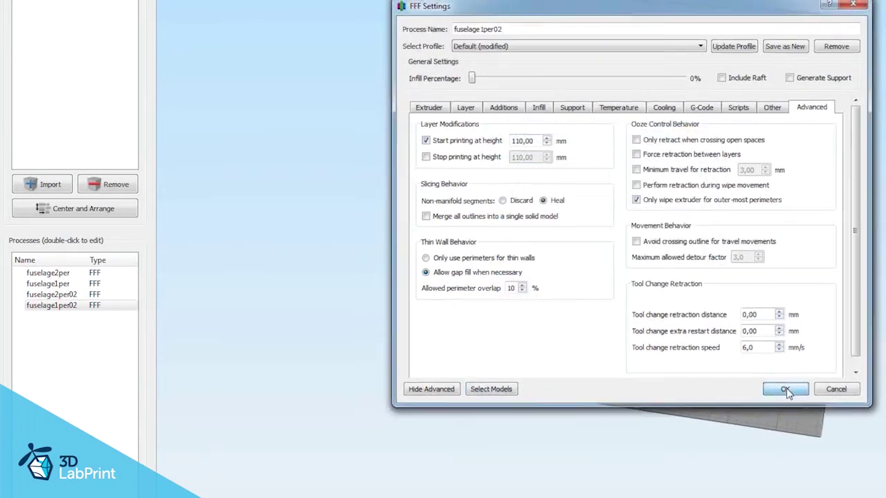
# - Slice fuselage_02 with its processes and examine the toolpath preview, including the retraction display
pyautogui.click(219, 478)
pyautogui.click(618, 346)
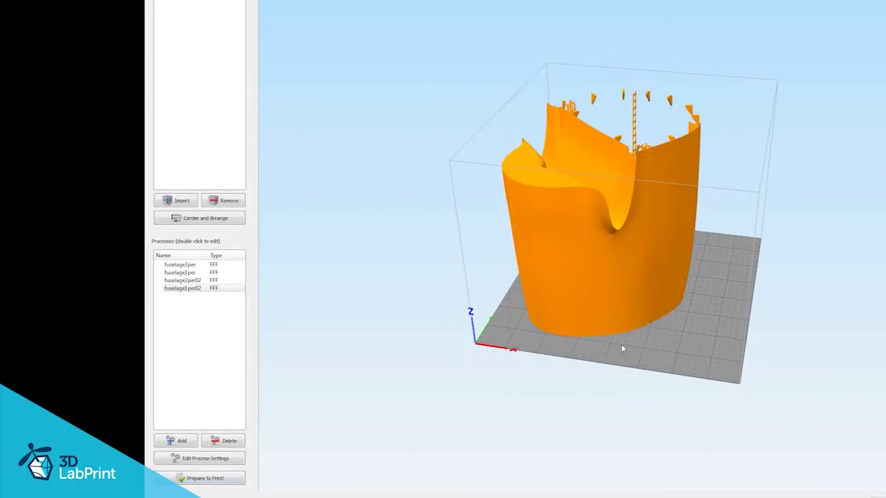
pyautogui.moveTo(609, 208); pyautogui.dragTo(745, 294)
pyautogui.scroll(3, 581, 199)
pyautogui.moveTo(883, 475)
pyautogui.mouseDown()
pyautogui.moveTo(596, 493)
pyautogui.moveTo(885, 484)
pyautogui.mouseUp()
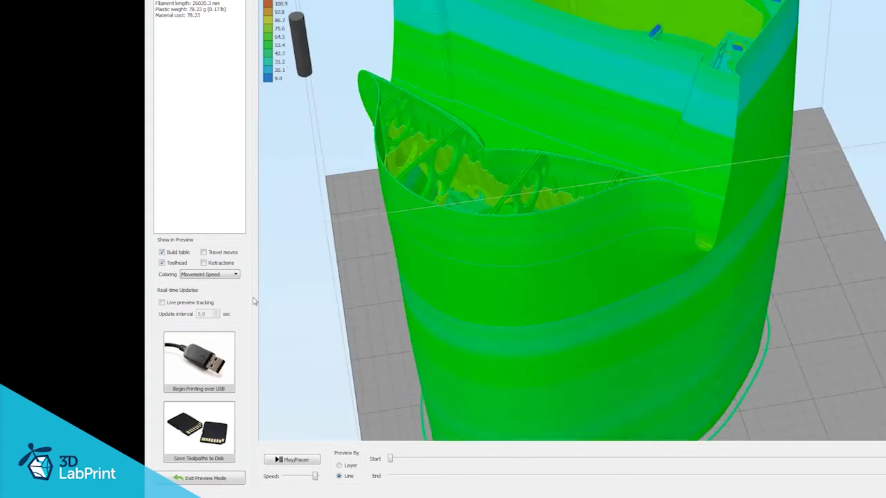
pyautogui.click(204, 263)
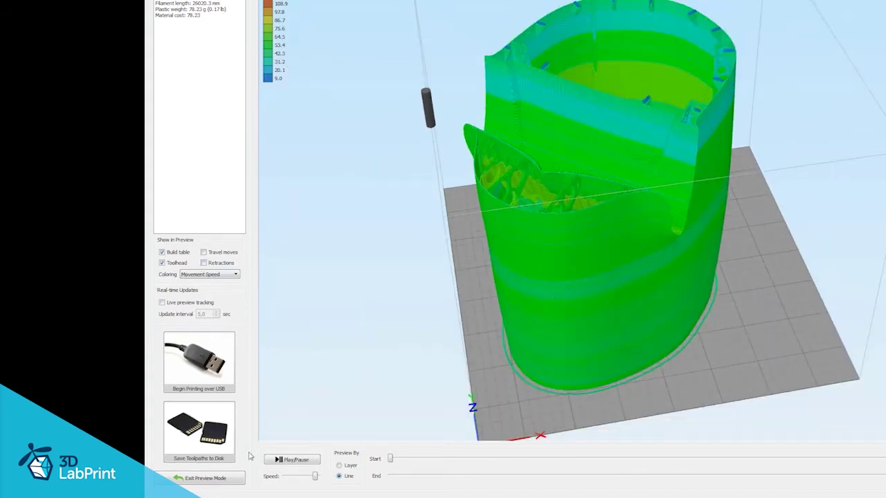
# - Bring up the G-code export for fuselage_02 and cancel it, leave the preview and save the setup as a factory file
pyautogui.click(221, 445)
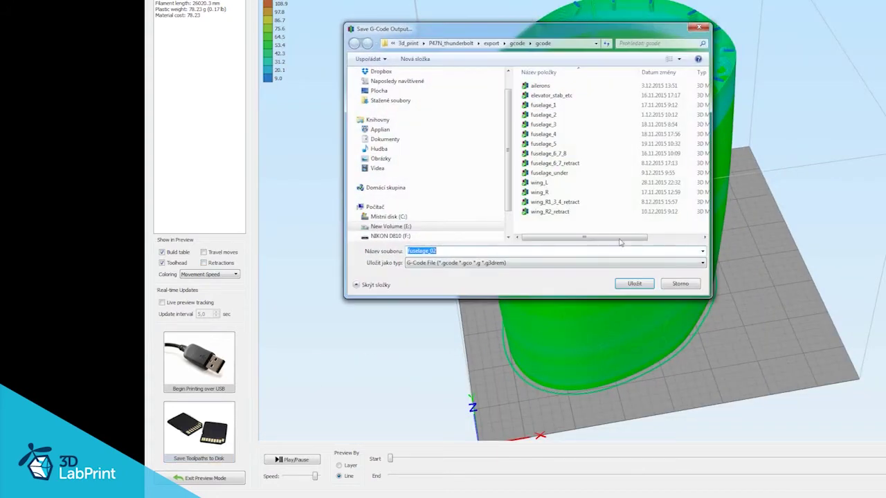
pyautogui.click(675, 285)
pyautogui.click(228, 480)
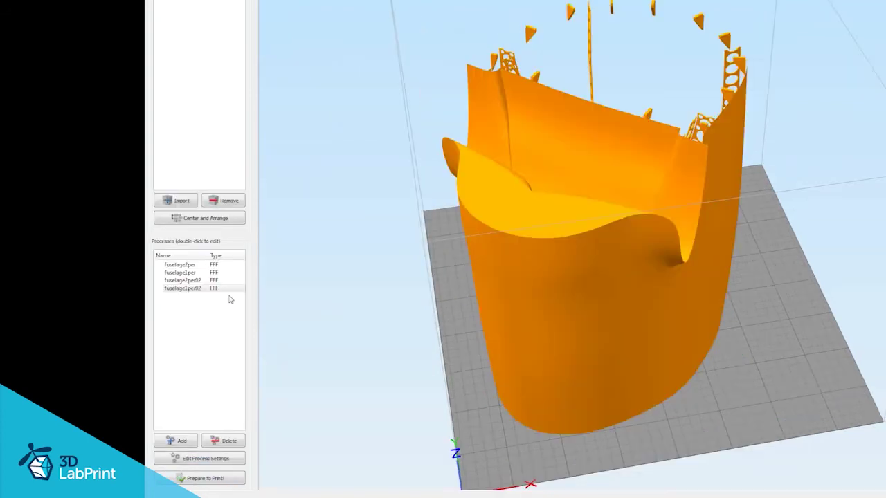
pyautogui.hotkey('alt', 'f')
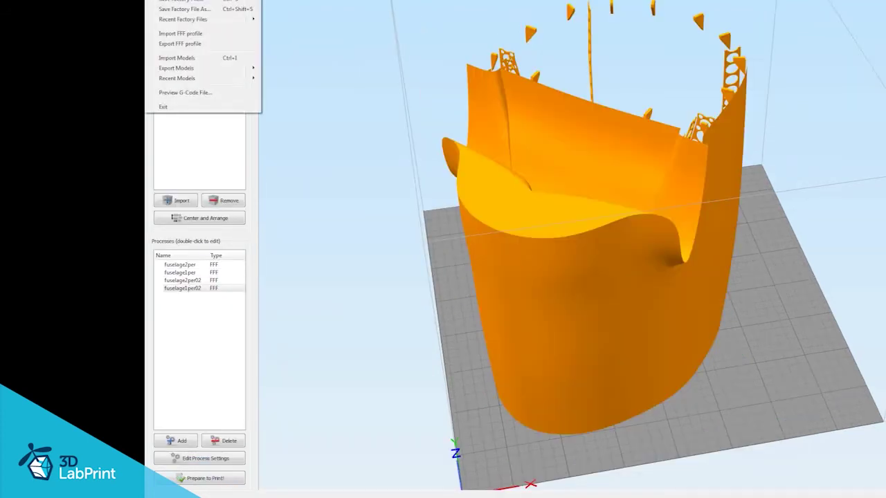
pyautogui.click(183, 4)
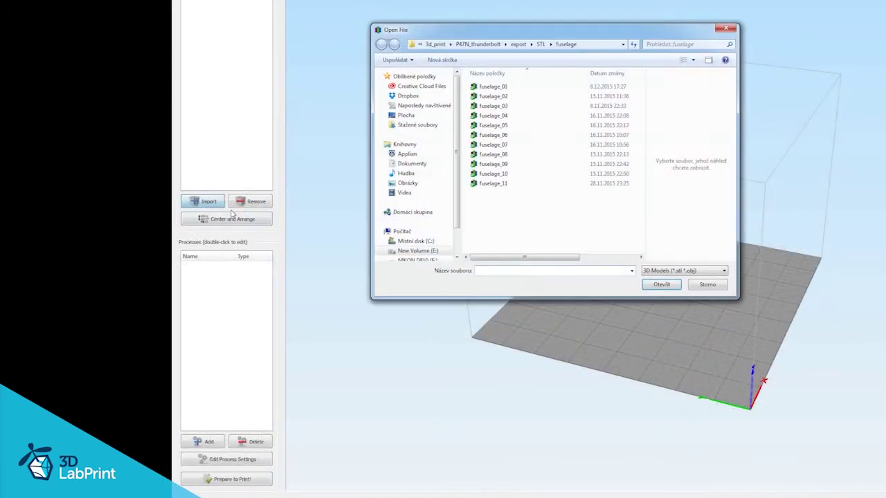
# - Import the fuselage_03 model onto the empty print bed
pyautogui.click(516, 116)
pyautogui.click(660, 285)
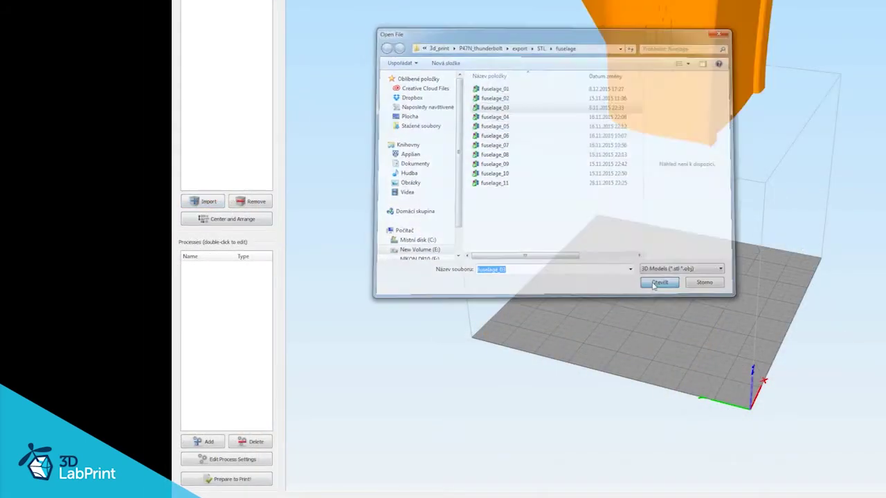
pyautogui.moveTo(633, 327); pyautogui.dragTo(709, 322)
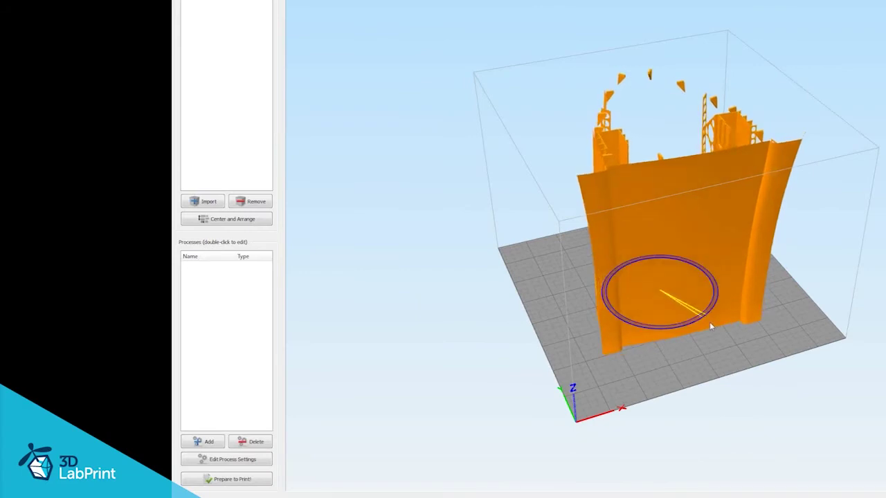
# - Add two processes named fuselage2per and fuselage1per for fuselage_03, using the Default (modified) profile
pyautogui.click(205, 442)
pyautogui.click(557, 101)
pyautogui.click(556, 105)
pyautogui.moveTo(534, 89); pyautogui.dragTo(488, 93)
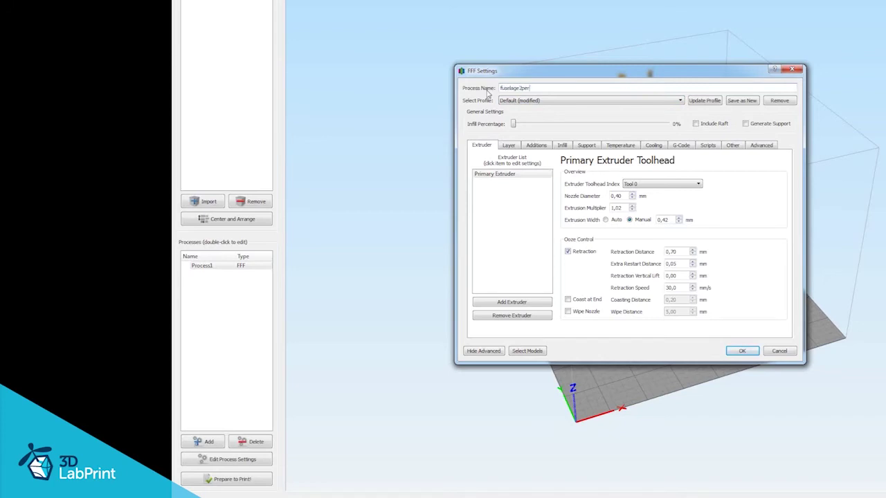
pyautogui.click(742, 351)
pyautogui.click(207, 443)
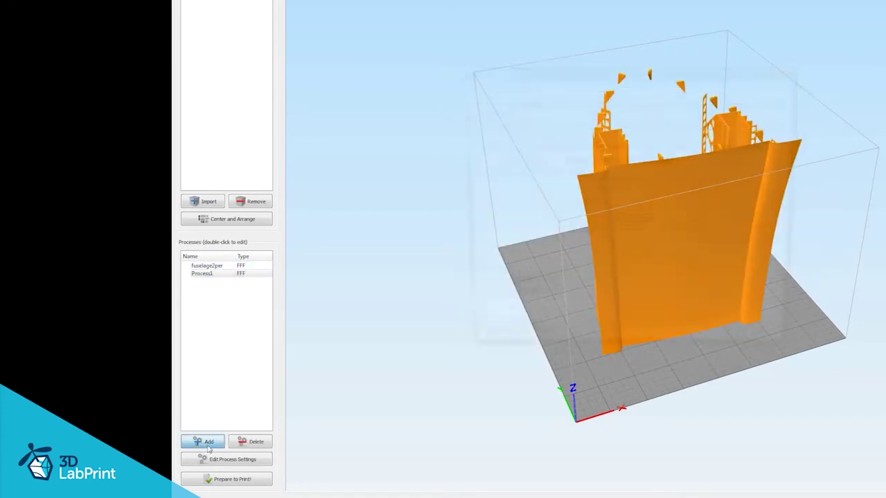
pyautogui.moveTo(525, 88); pyautogui.dragTo(494, 93)
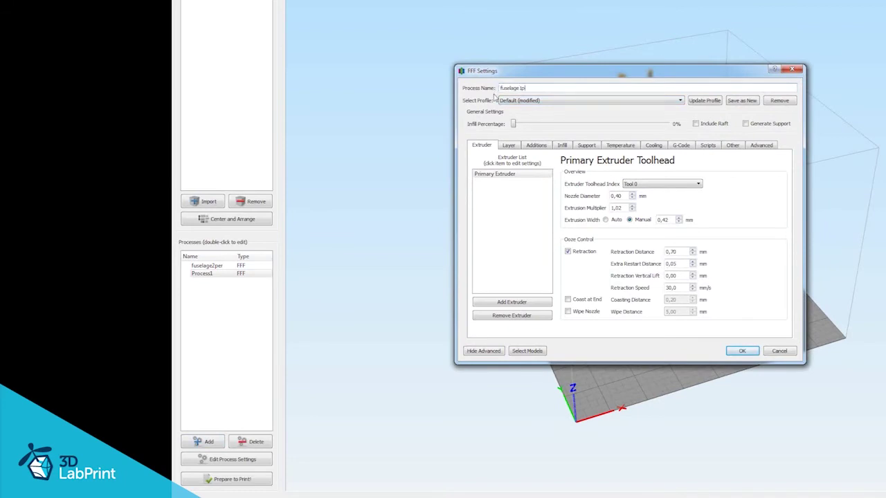
pyautogui.click(742, 351)
# - Set the fuselage_03 process fuselage2per to print from 0 to 10 mm height and apply it to the model
pyautogui.moveTo(720, 346); pyautogui.dragTo(660, 330)
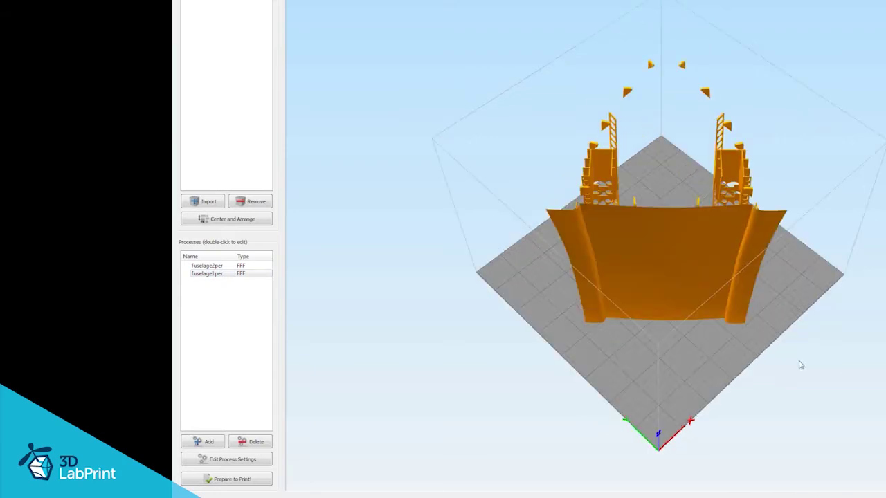
pyautogui.moveTo(800, 365); pyautogui.dragTo(759, 293)
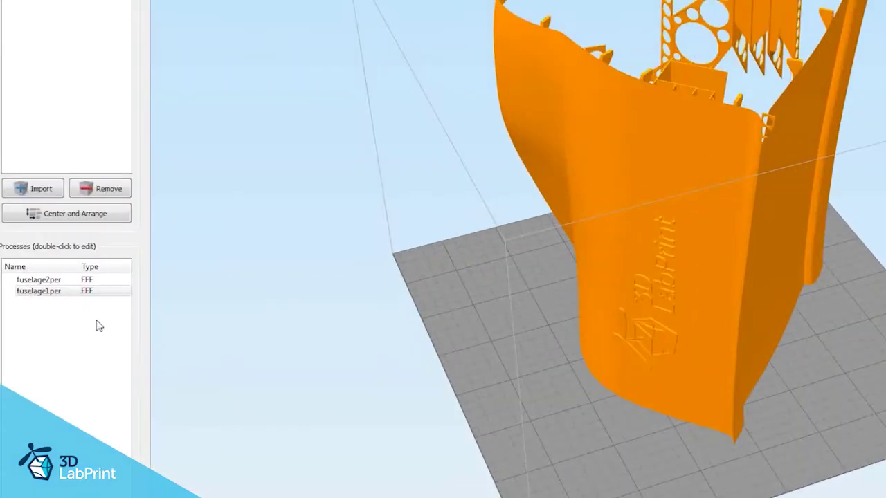
pyautogui.doubleClick(42, 279)
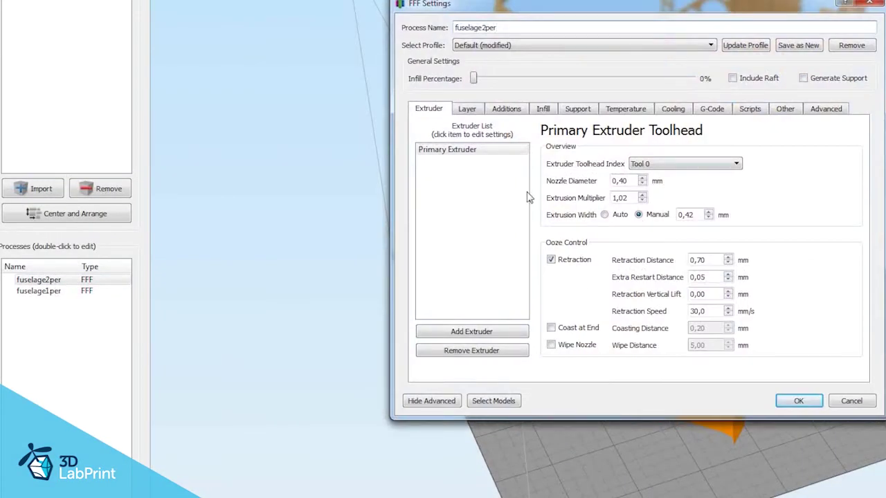
pyautogui.click(476, 110)
pyautogui.click(824, 111)
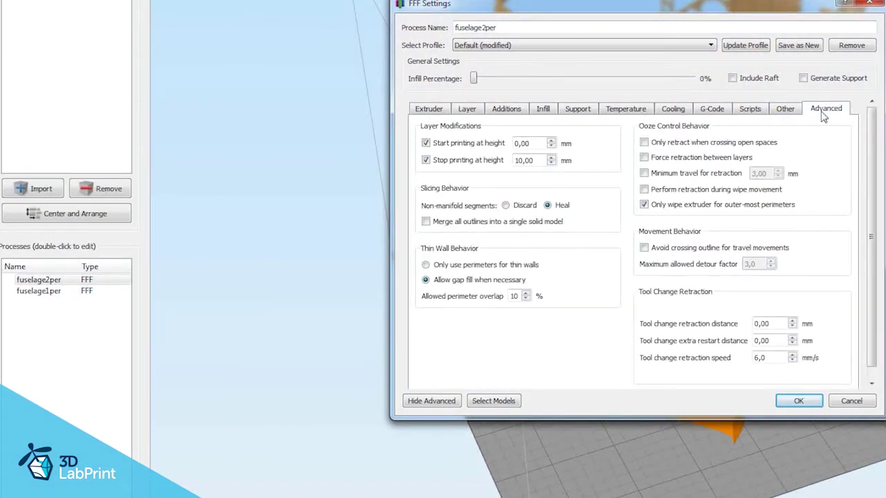
pyautogui.click(423, 160)
pyautogui.click(423, 160)
pyautogui.click(551, 157)
pyautogui.click(551, 164)
pyautogui.click(541, 160)
pyautogui.click(510, 404)
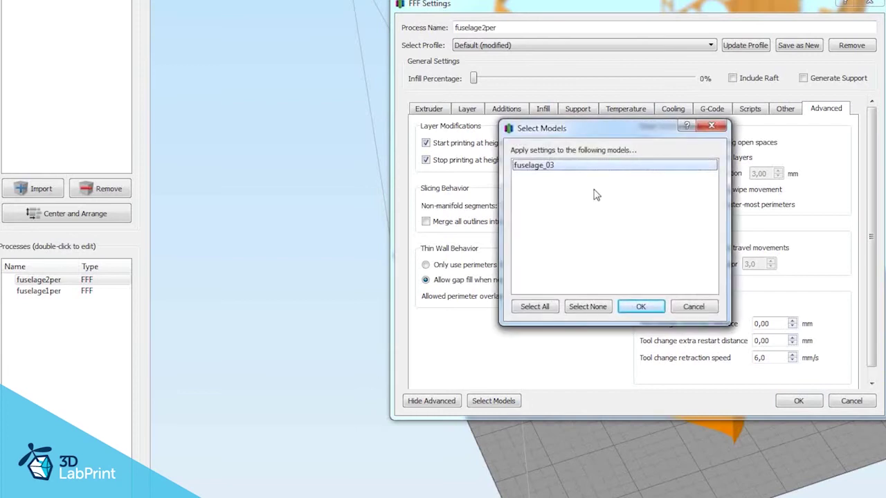
pyautogui.click(641, 307)
pyautogui.click(798, 402)
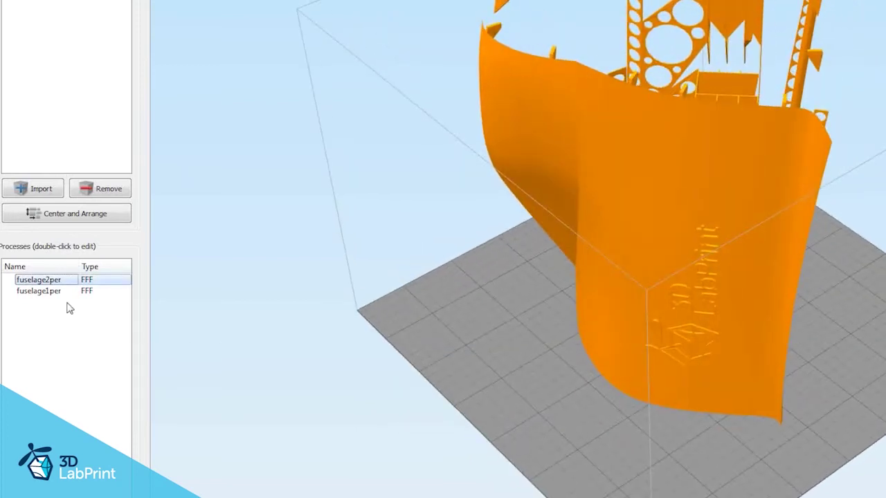
# - Set the fuselage1per process to one perimeter shell, starting at 10 mm height, and apply it to fuselage_03
pyautogui.doubleClick(40, 291)
pyautogui.click(466, 109)
pyautogui.click(557, 228)
pyautogui.write('1')
pyautogui.click(825, 108)
pyautogui.click(425, 143)
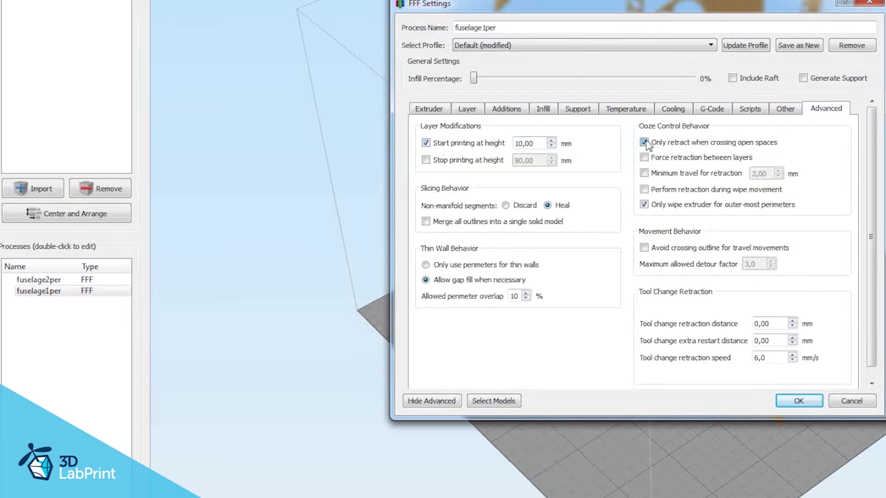
pyautogui.click(509, 401)
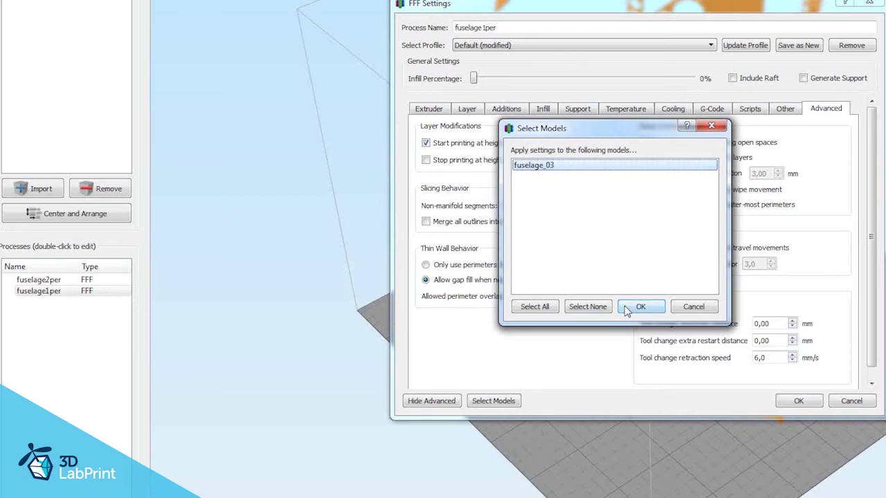
pyautogui.click(624, 307)
pyautogui.click(798, 400)
# - Prepare fuselage_03 for printing with both processes and inspect its toolpath preview
pyautogui.click(226, 479)
pyautogui.click(638, 346)
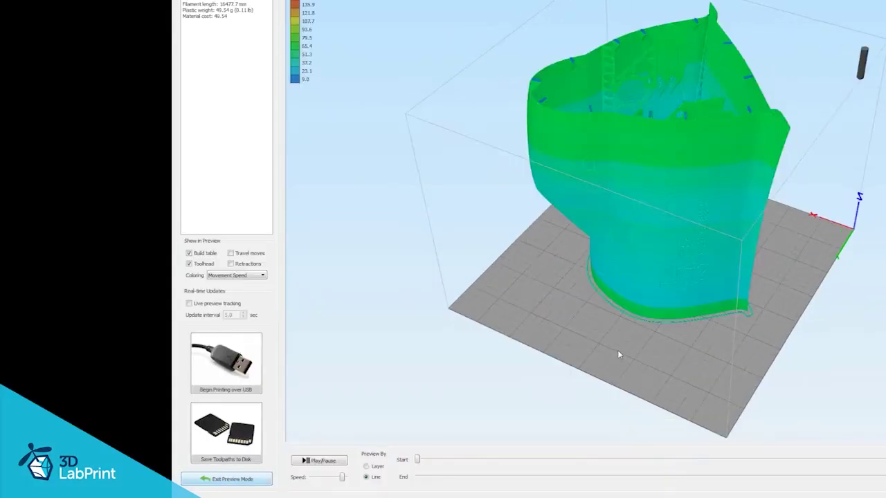
pyautogui.moveTo(619, 356); pyautogui.dragTo(512, 325)
# - Leave the toolpath preview and save the fuselage_03 setup as a factory file
pyautogui.click(658, 279)
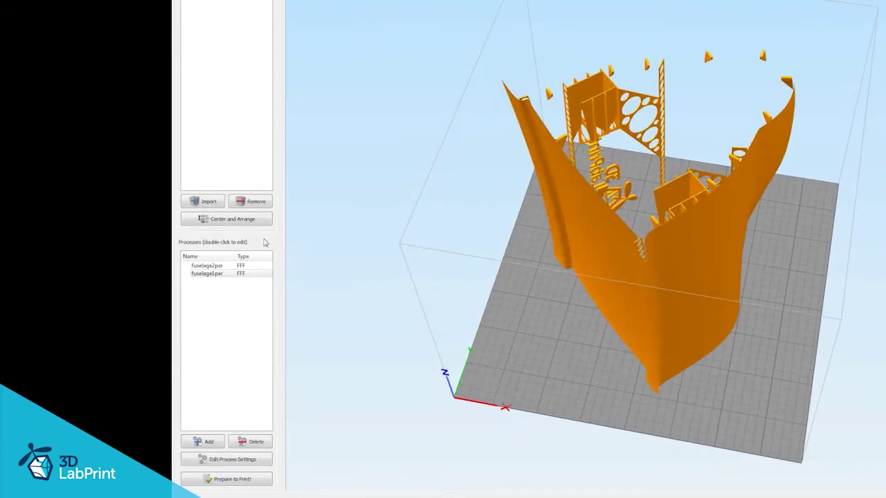
pyautogui.click(181, 1)
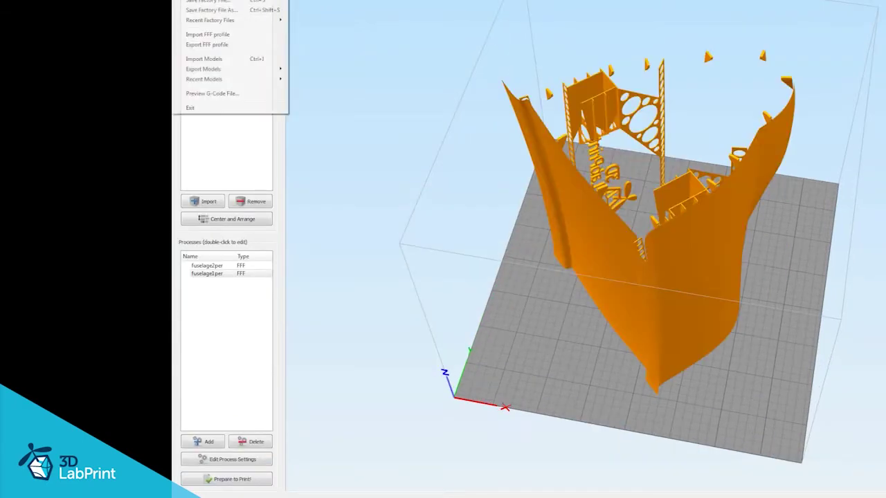
pyautogui.click(200, 4)
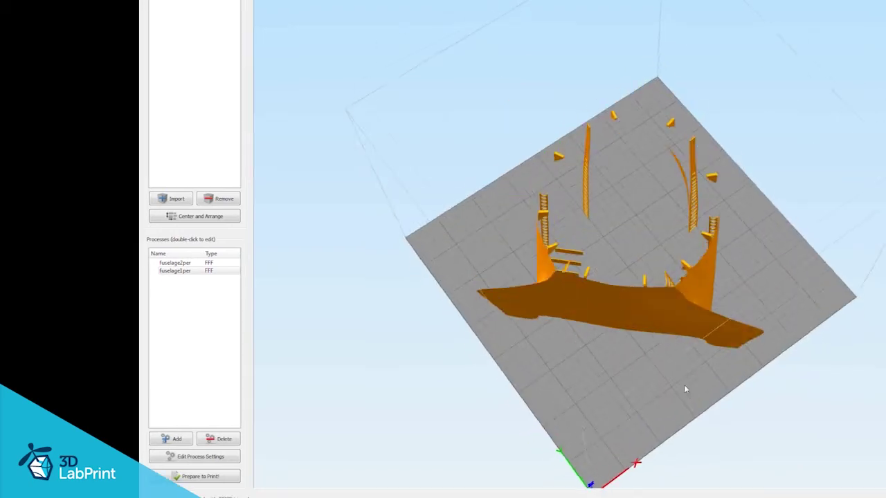
# - Check the perimeter shells and the start and stop heights of the fuselage2per process for fuselage_04
pyautogui.moveTo(683, 385); pyautogui.dragTo(706, 342)
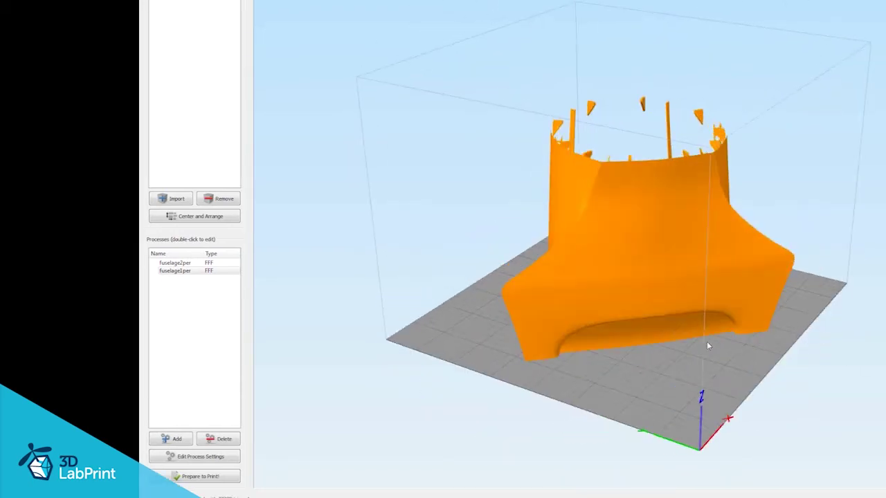
pyautogui.doubleClick(173, 263)
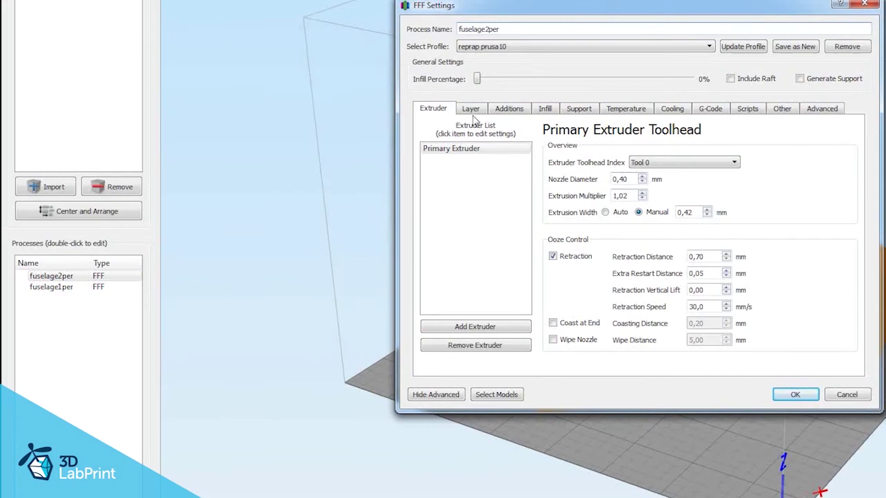
pyautogui.click(471, 110)
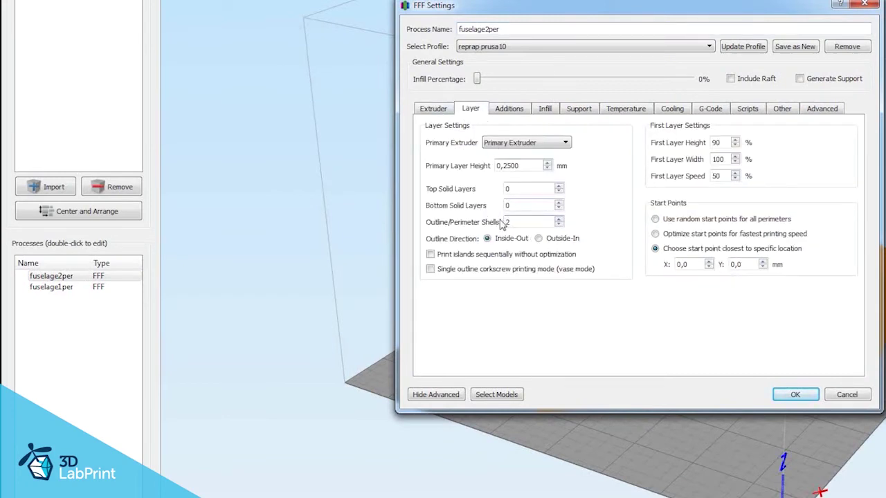
pyautogui.click(823, 112)
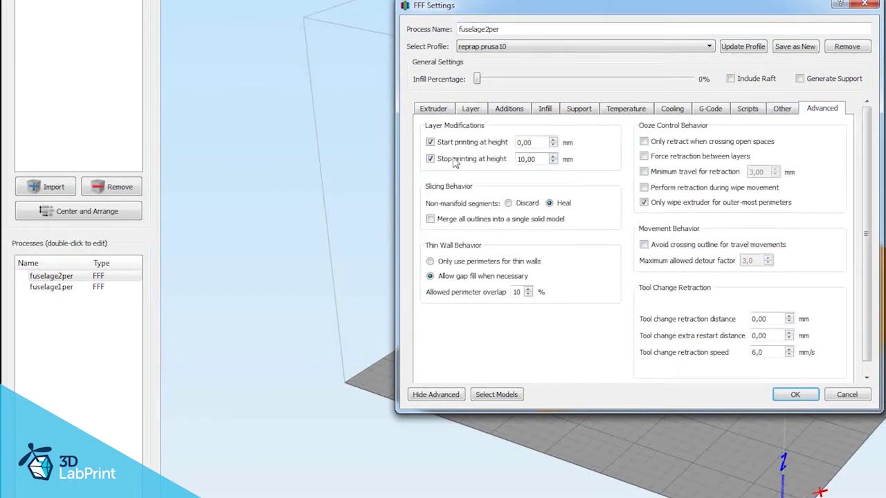
pyautogui.click(432, 143)
pyautogui.click(432, 143)
pyautogui.click(431, 158)
pyautogui.click(430, 158)
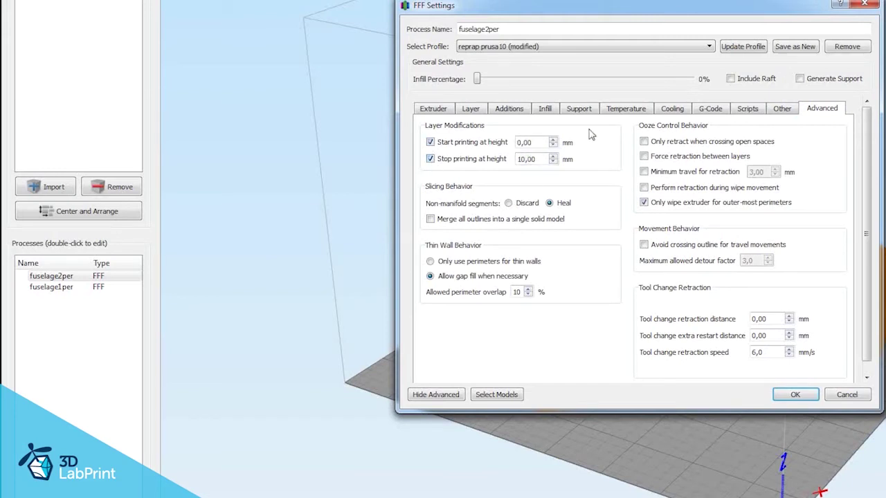
# - Make fuselage2per retract only when crossing open spaces and apply the process to fuselage_04
pyautogui.click(644, 142)
pyautogui.click(497, 395)
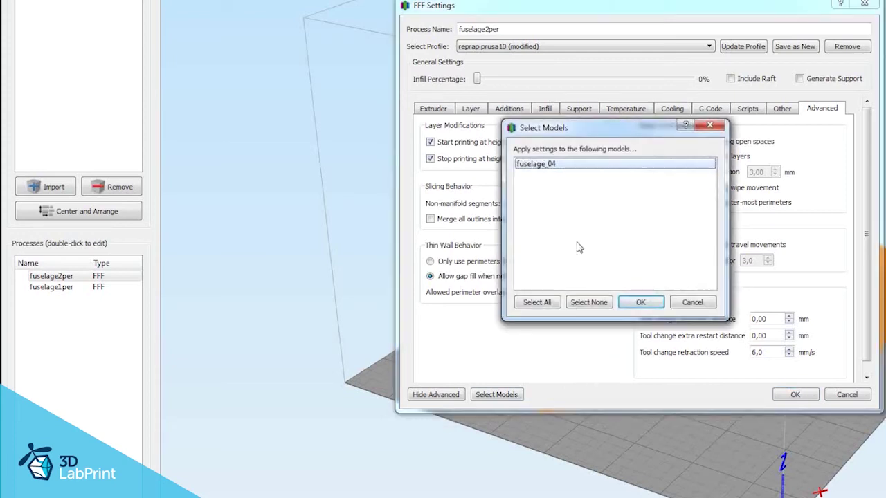
pyautogui.click(642, 302)
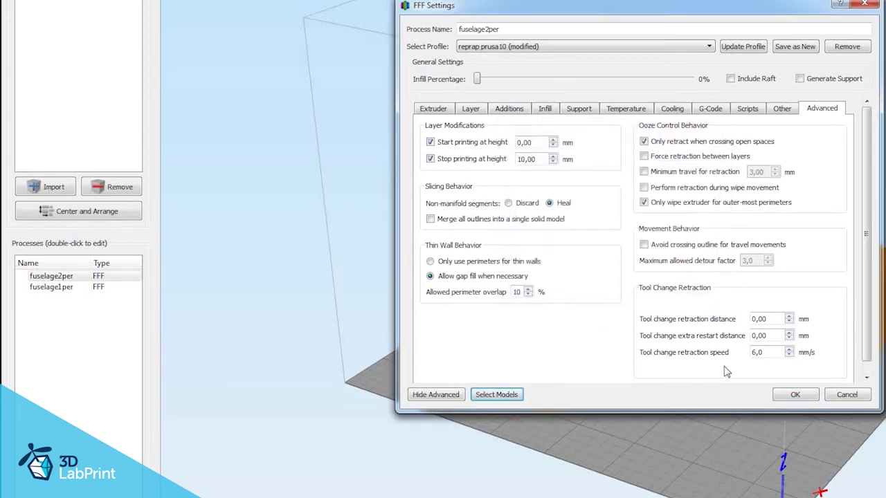
pyautogui.click(789, 394)
# - Set the fuselage1per process to one perimeter shell from 10 mm height and apply it to fuselage_04
pyautogui.doubleClick(45, 287)
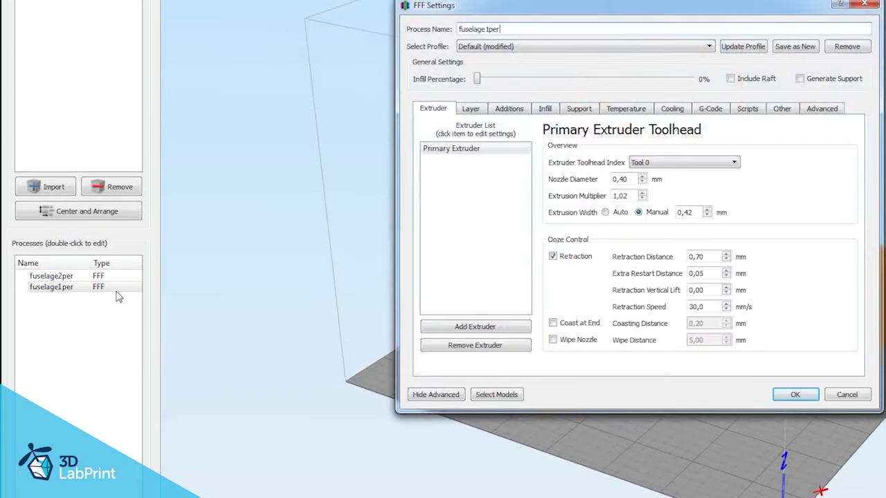
pyautogui.click(471, 111)
pyautogui.click(559, 225)
pyautogui.click(522, 222)
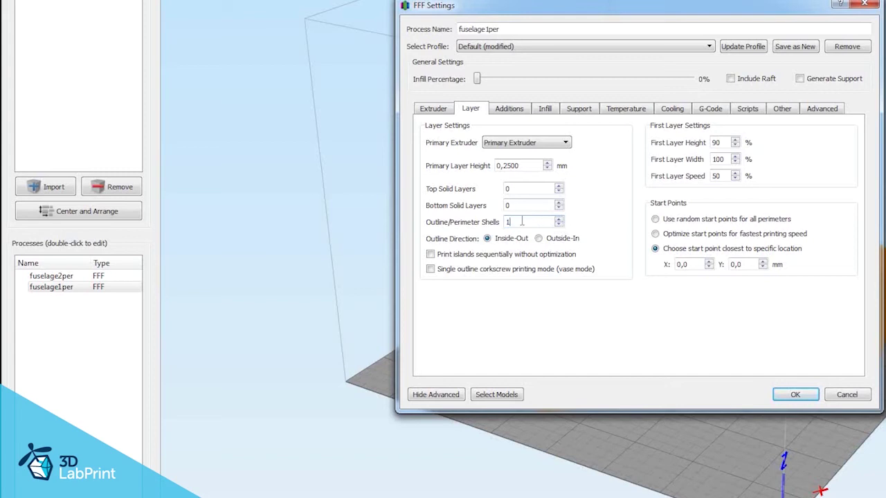
pyautogui.click(822, 109)
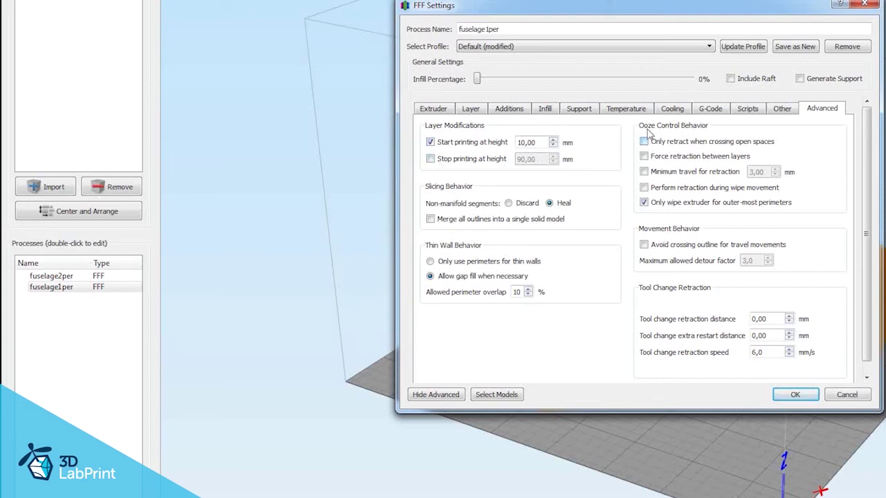
pyautogui.click(496, 394)
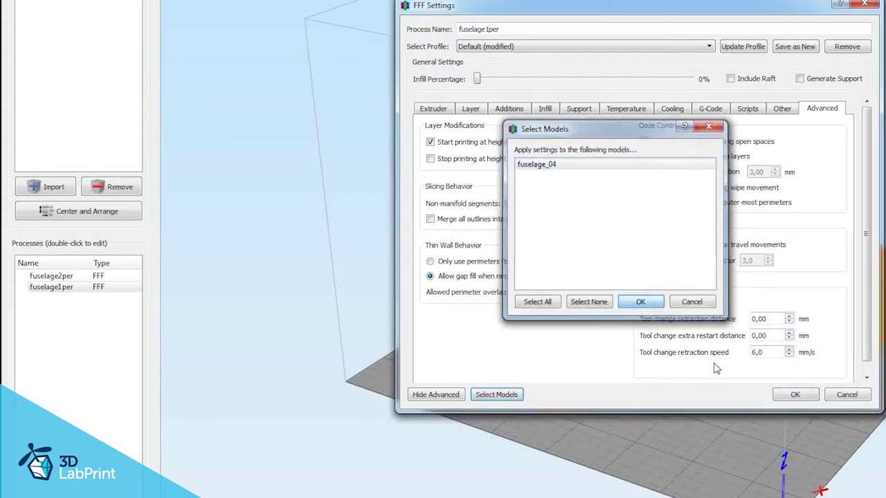
pyautogui.click(788, 397)
# - Prepare fuselage_04 with both processes in continuous layer-by-layer mode and inspect its toolpath preview
pyautogui.click(220, 479)
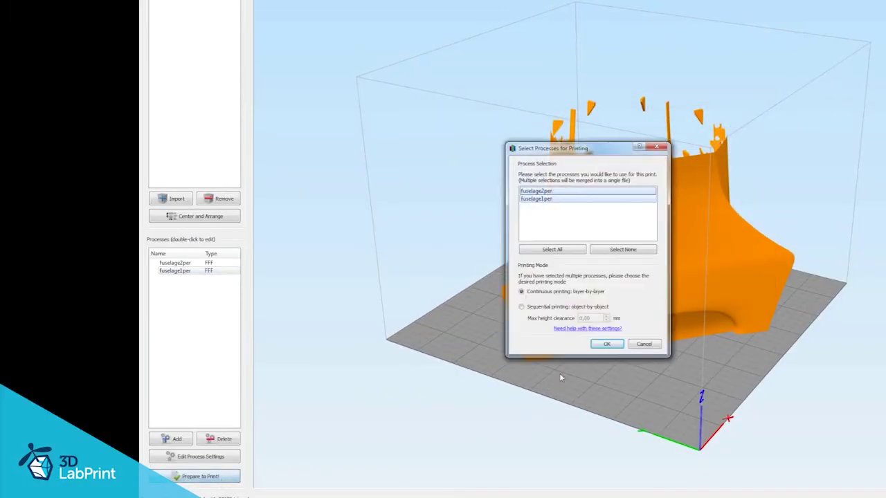
pyautogui.click(595, 342)
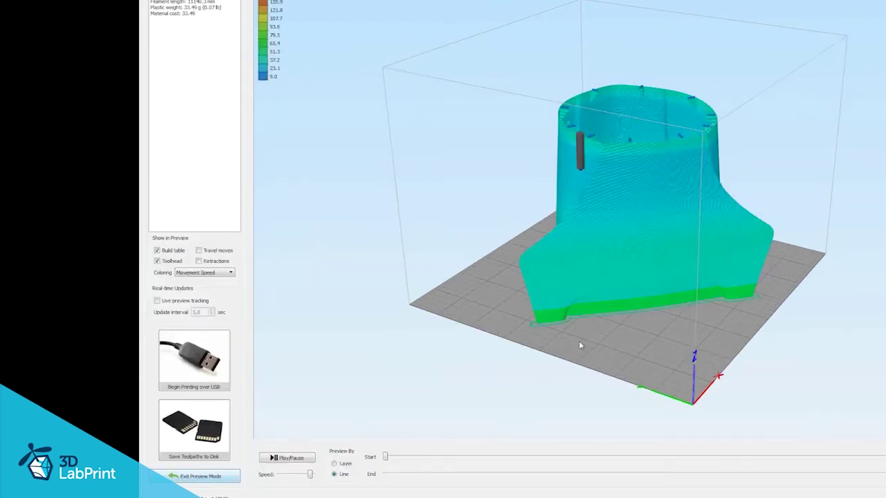
pyautogui.moveTo(578, 340); pyautogui.dragTo(519, 314)
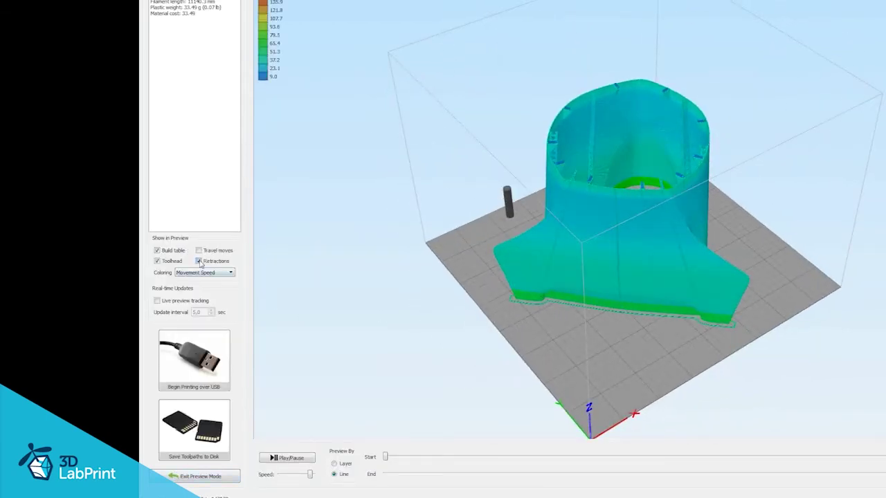
pyautogui.moveTo(547, 278); pyautogui.dragTo(565, 281)
# - Export the fuselage_04 toolpaths to disk, and save the setup as a factory file outside the preview
pyautogui.click(190, 429)
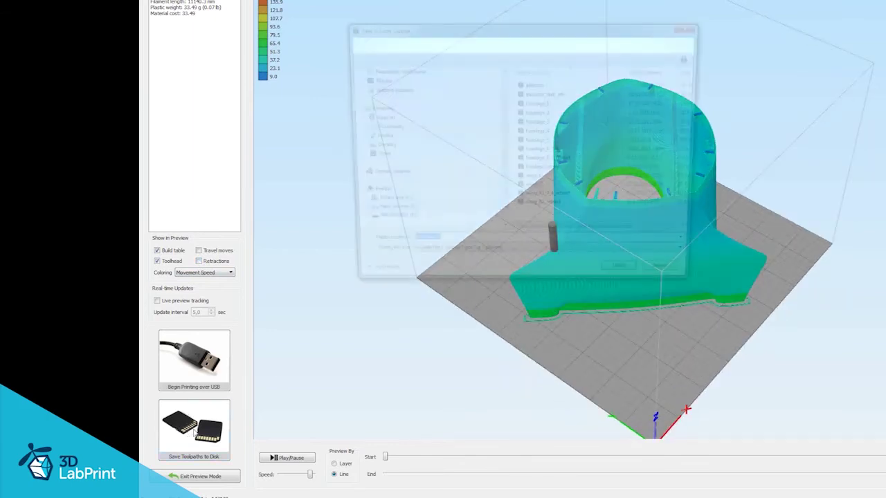
pyautogui.click(630, 283)
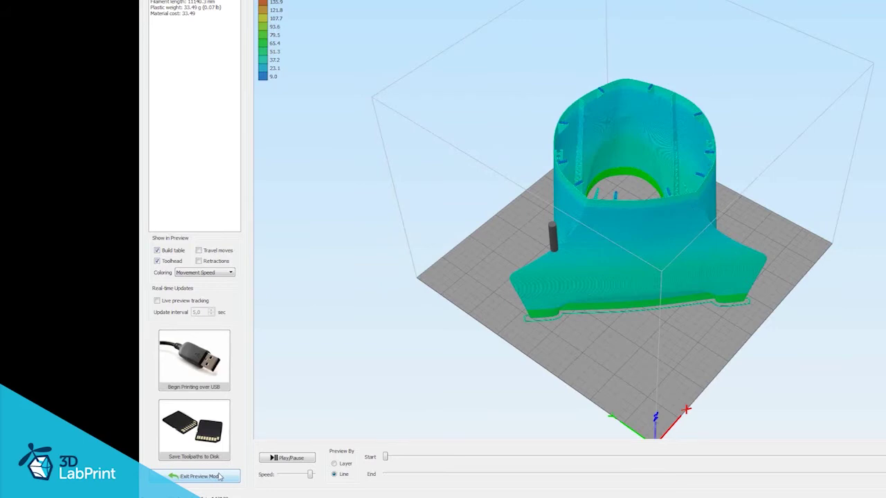
pyautogui.click(199, 476)
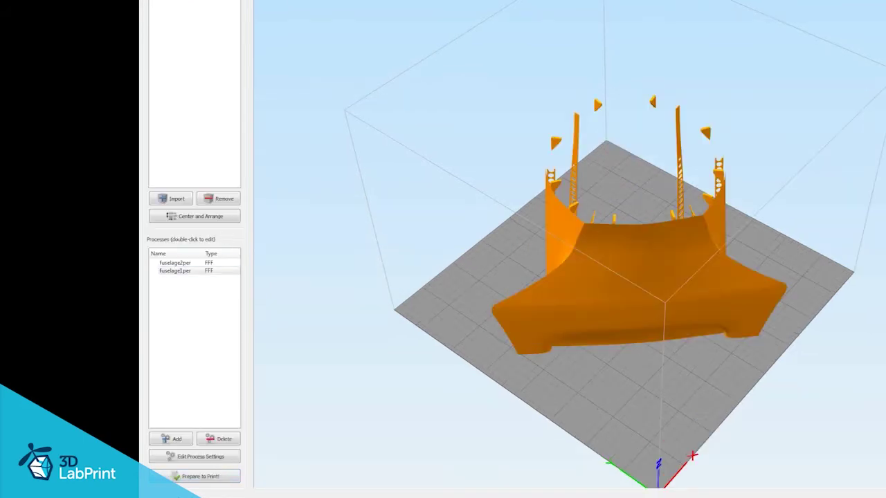
pyautogui.hotkey('alt', 'f')
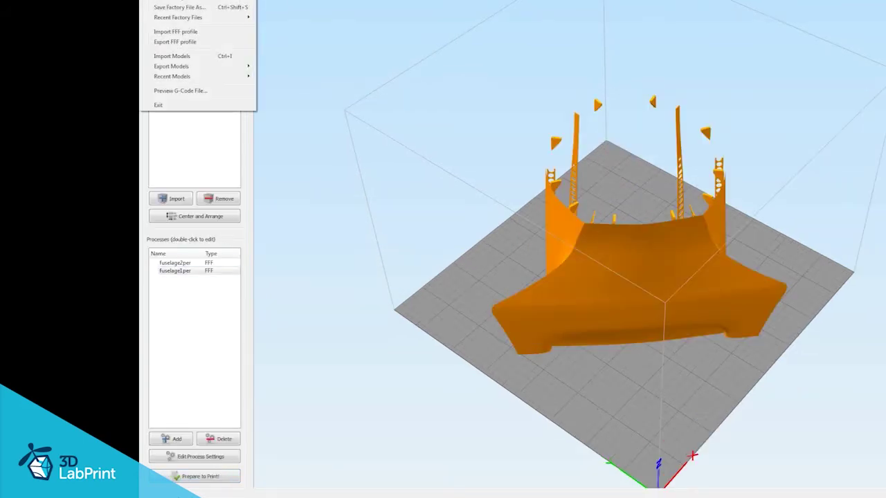
pyautogui.click(181, 5)
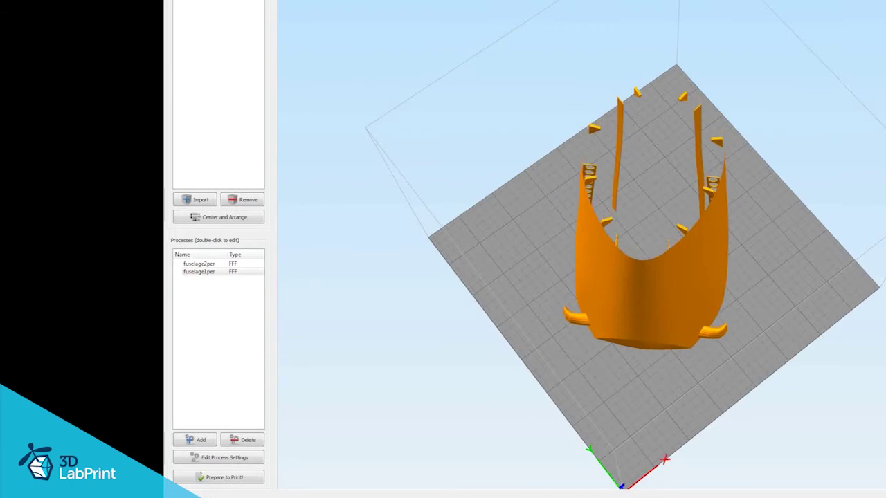
# - Set the fuselage2per process to print from 0 to 20 mm height and apply it to fuselage_05
pyautogui.moveTo(638, 330); pyautogui.dragTo(609, 320)
pyautogui.doubleClick(199, 264)
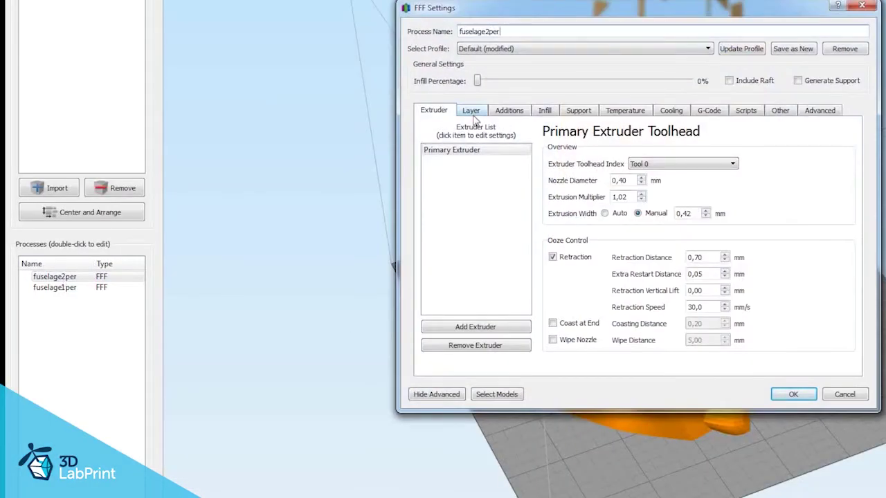
pyautogui.click(472, 113)
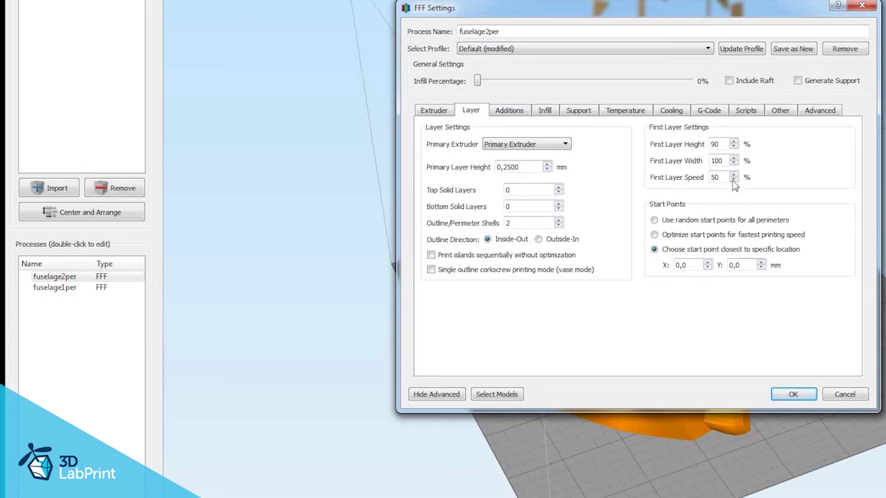
pyautogui.click(822, 112)
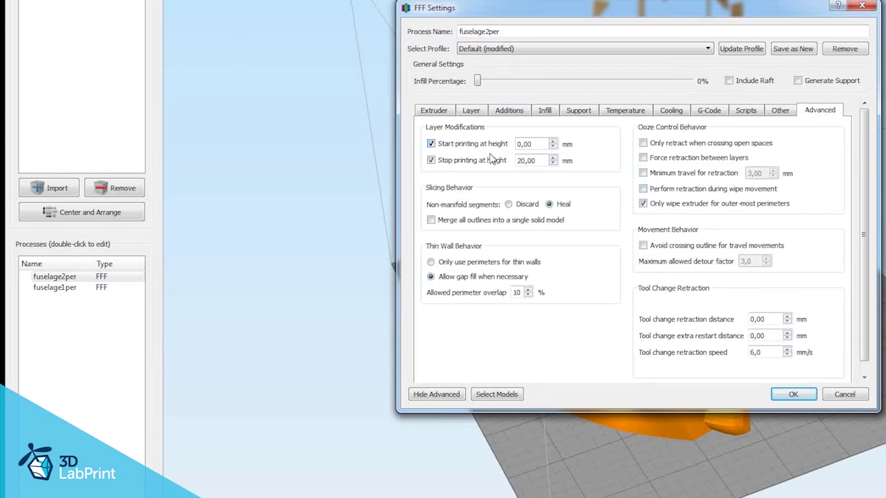
pyautogui.click(553, 158)
pyautogui.click(553, 164)
pyautogui.click(497, 393)
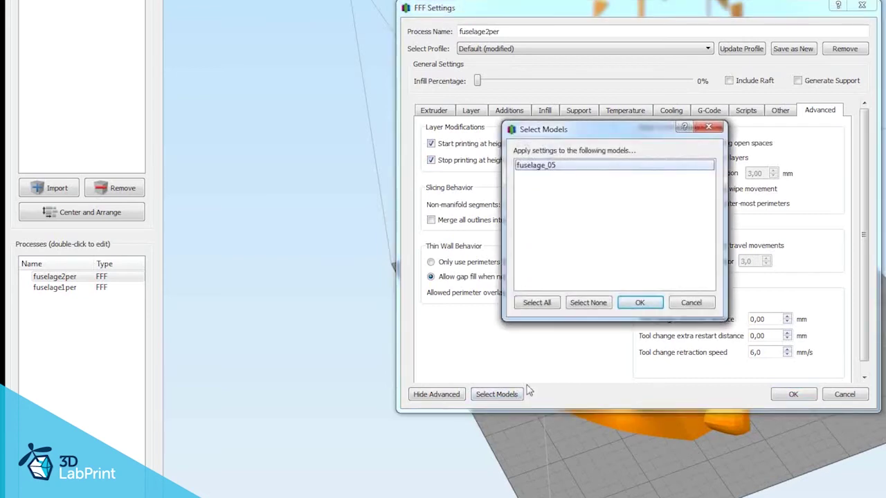
pyautogui.click(639, 302)
pyautogui.click(789, 449)
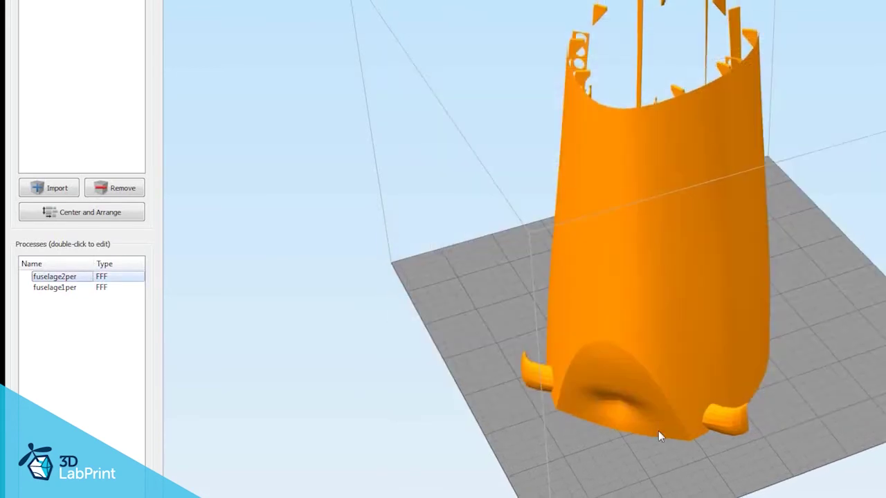
# - Set the fuselage1per process to one perimeter shell from 20 mm height, without a stop height, and apply it to fuselage_05
pyautogui.click(56, 288)
pyautogui.doubleClick(57, 289)
pyautogui.click(471, 110)
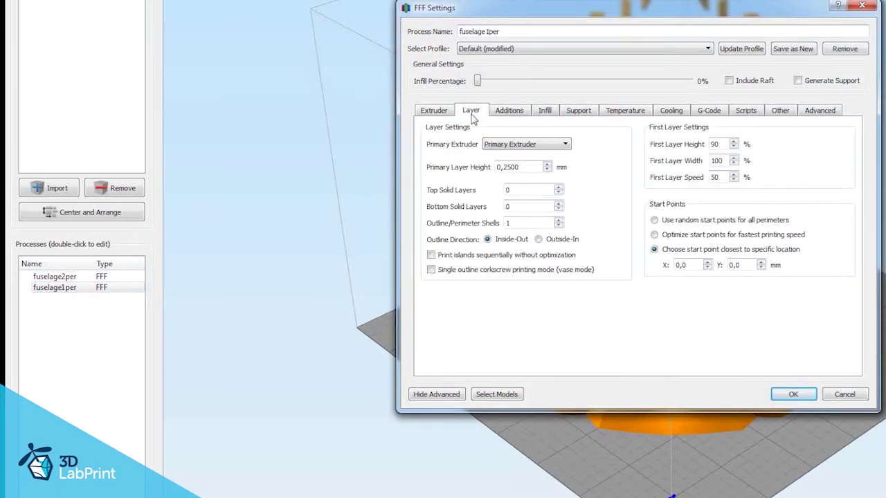
pyautogui.click(558, 221)
pyautogui.click(820, 111)
pyautogui.click(431, 160)
pyautogui.click(431, 160)
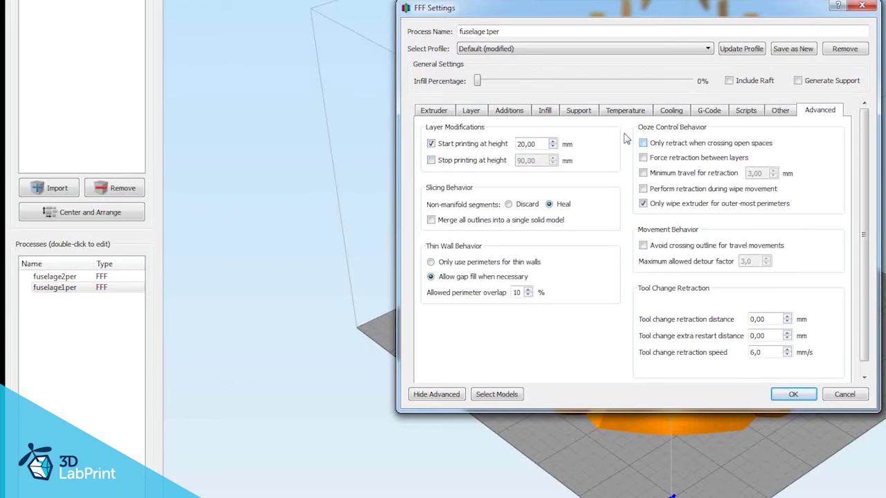
pyautogui.click(495, 395)
pyautogui.click(632, 301)
pyautogui.click(793, 394)
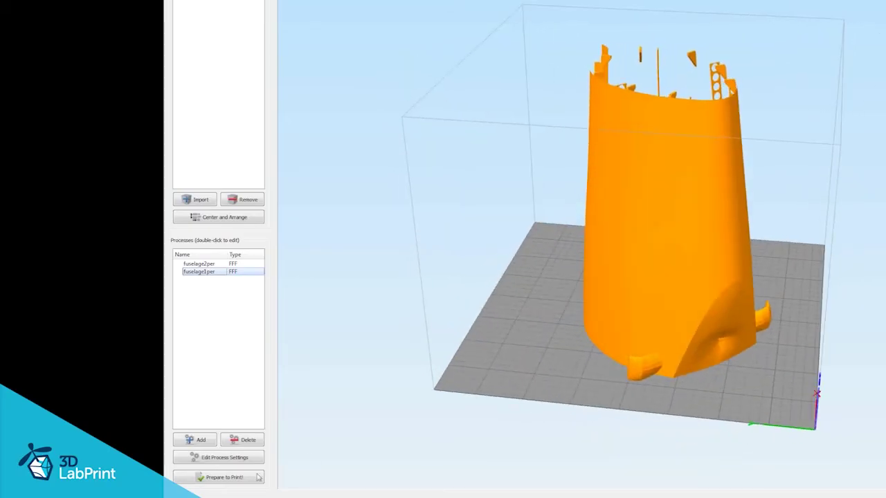
# - Prepare fuselage_05 for printing with both processes and inspect its toolpath preview
pyautogui.click(257, 478)
pyautogui.click(629, 354)
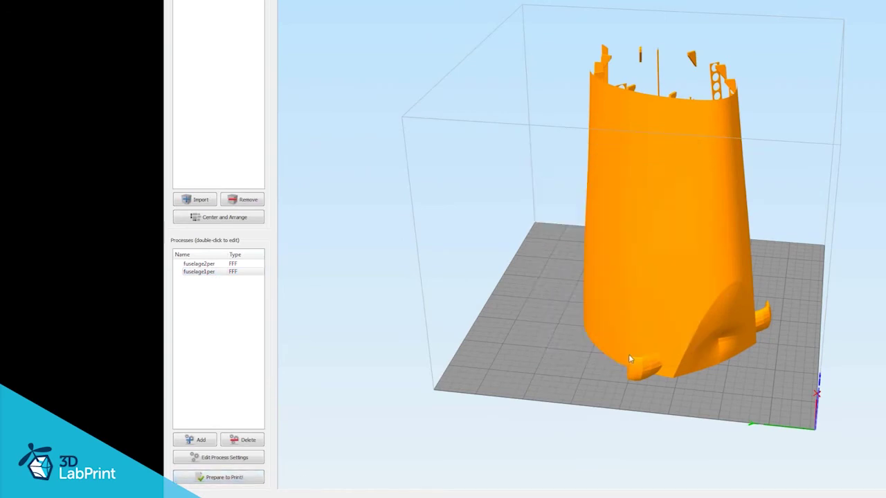
pyautogui.moveTo(629, 354); pyautogui.dragTo(670, 370)
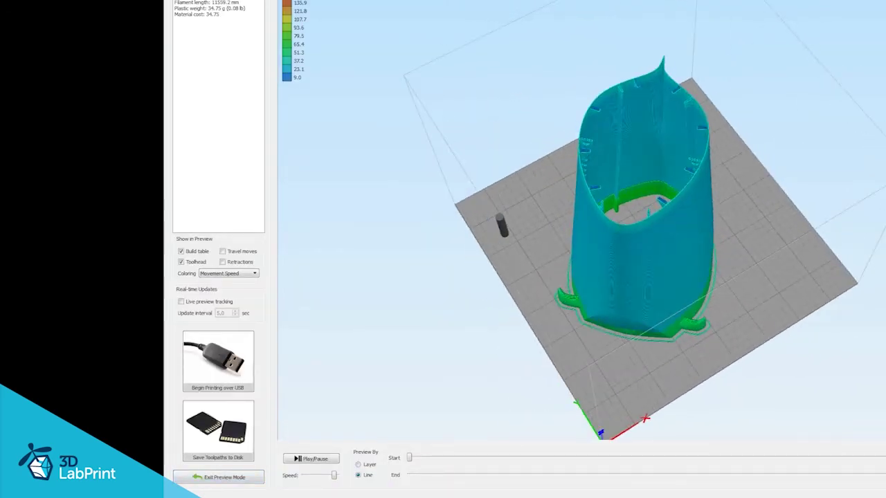
# - Examine the lower two-perimeter section of the fuselage_05 toolpaths by shortening the previewed line range, and restore the full range
pyautogui.moveTo(883, 475); pyautogui.dragTo(558, 475)
pyautogui.moveTo(656, 375); pyautogui.dragTo(617, 347)
pyautogui.scroll(5, 618, 346)
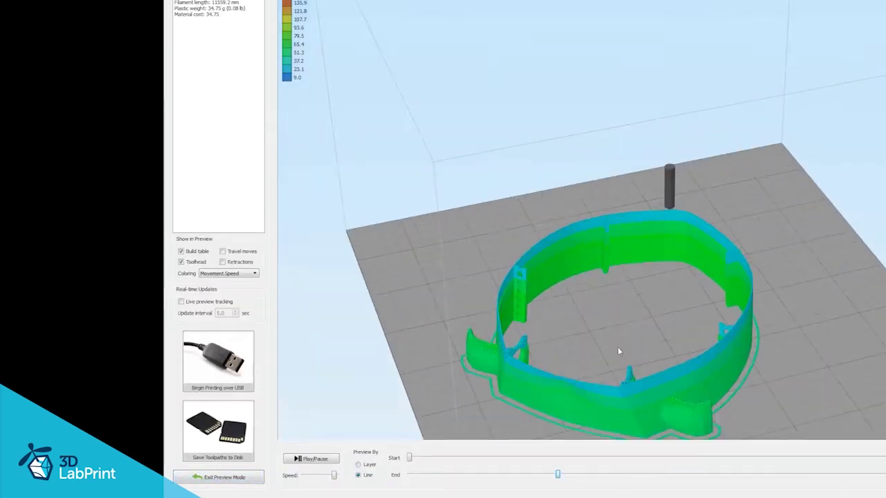
pyautogui.moveTo(617, 347); pyautogui.dragTo(652, 252, button='middle')
pyautogui.moveTo(652, 248); pyautogui.dragTo(672, 293)
pyautogui.scroll(-5, 693, 314)
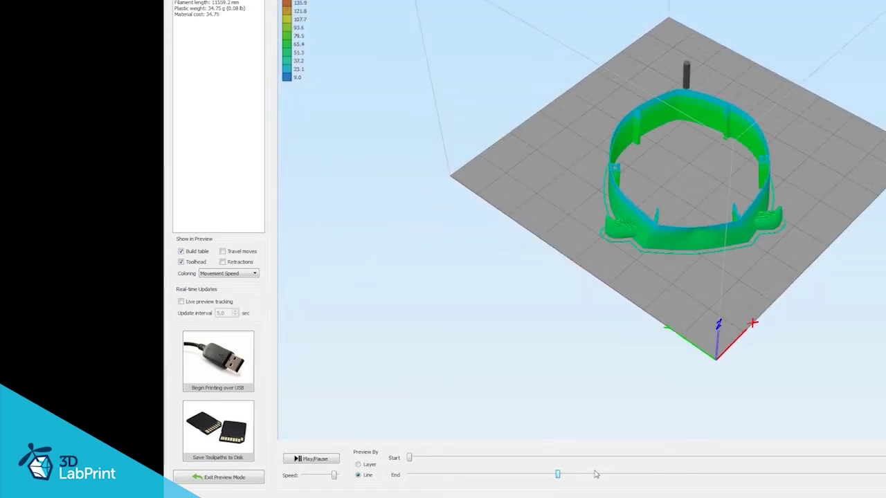
pyautogui.moveTo(557, 474); pyautogui.dragTo(881, 475)
pyautogui.moveTo(761, 269); pyautogui.dragTo(688, 309)
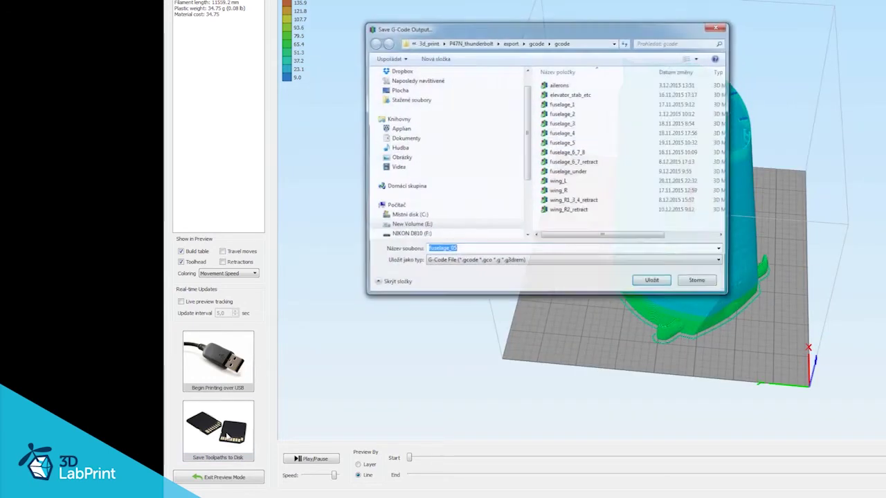
# - Export the fuselage_05 toolpaths to disk under that name, and save the setup as a factory file outside the preview
pyautogui.click(658, 284)
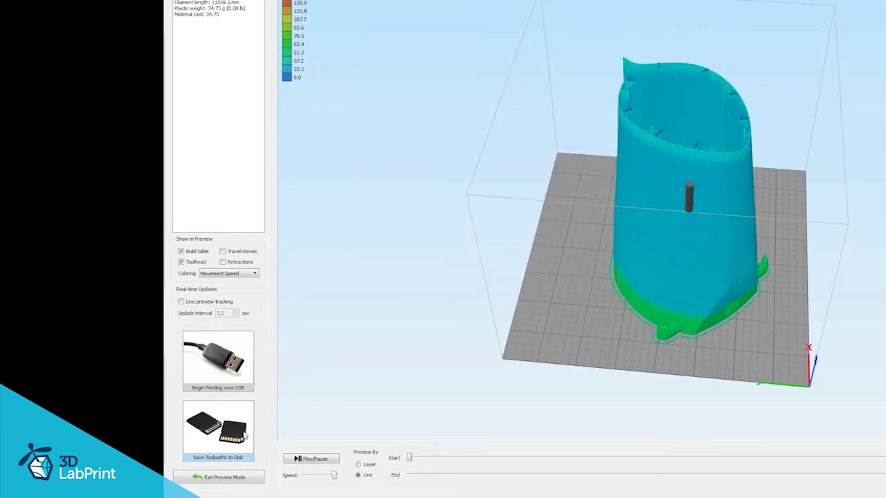
pyautogui.click(246, 476)
pyautogui.hotkey('alt', 'f')
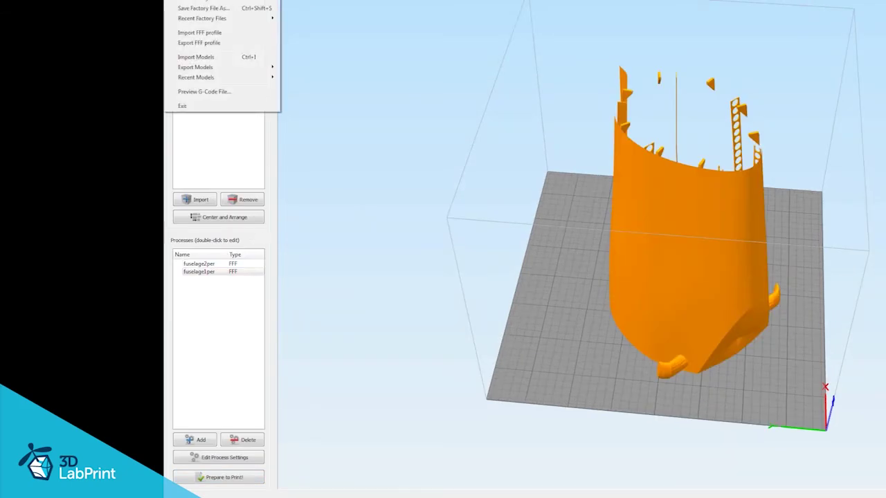
pyautogui.click(193, 3)
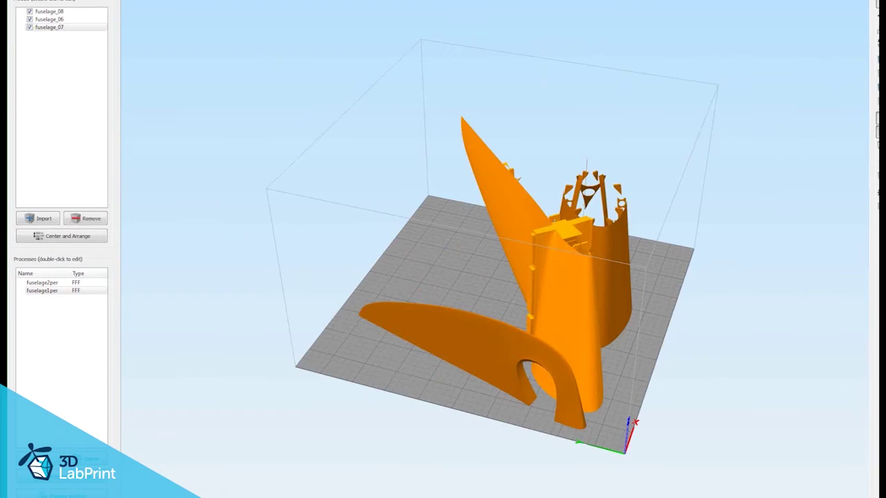
# - Set the fuselage2per process to two perimeter shells from 0 to 4 mm height and apply it to fuselage_06, fuselage_07 and fuselage_08
pyautogui.moveTo(681, 336); pyautogui.dragTo(493, 335)
pyautogui.click(603, 337)
pyautogui.click(416, 236)
pyautogui.moveTo(437, 361); pyautogui.dragTo(443, 339)
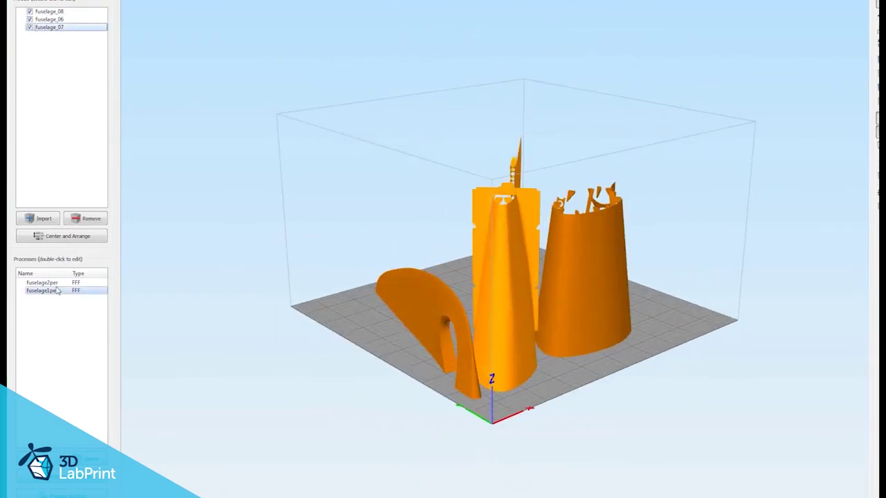
pyautogui.doubleClick(41, 282)
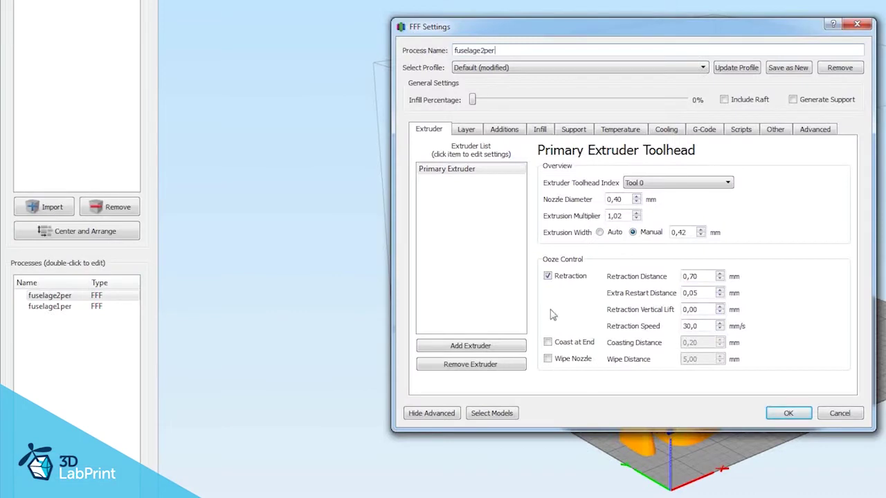
pyautogui.click(465, 130)
pyautogui.click(553, 240)
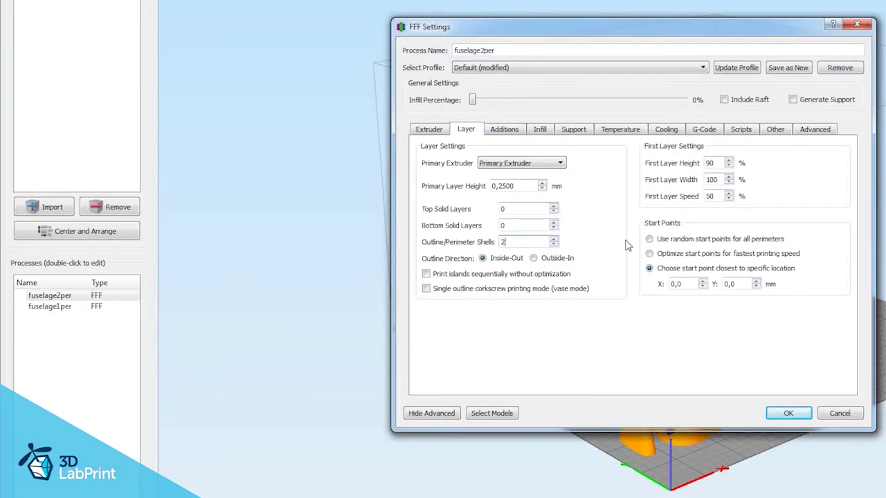
pyautogui.click(820, 133)
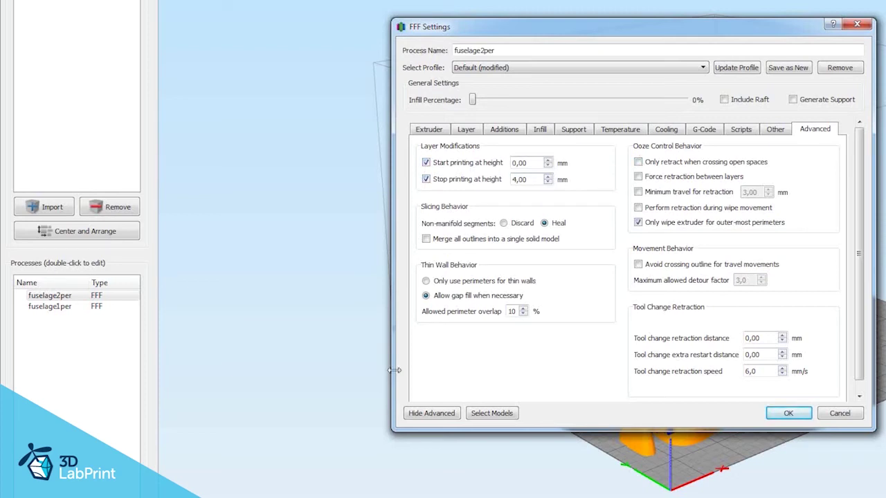
pyautogui.click(491, 413)
pyautogui.click(533, 322)
pyautogui.click(635, 322)
pyautogui.click(788, 413)
# - Set the fuselage1per process to one perimeter shell from 4 mm height, without a stop height, and apply it to fuselage_06, fuselage_07 and fuselage_08
pyautogui.doubleClick(46, 306)
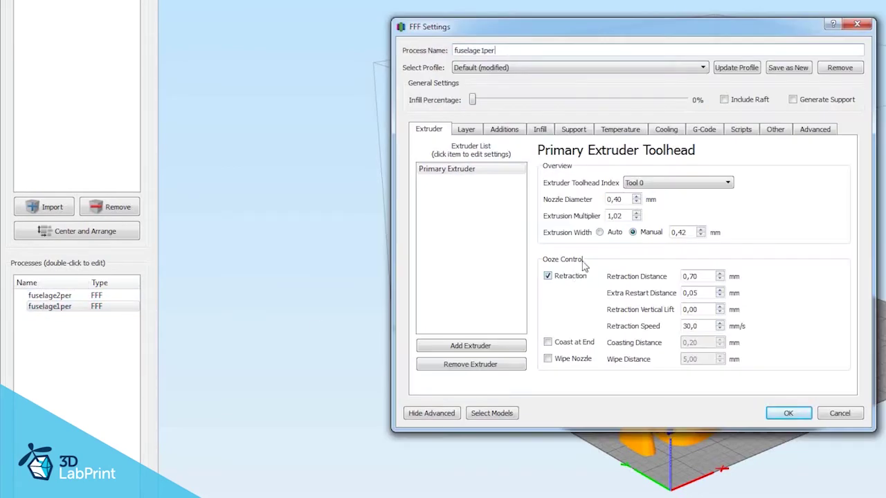
pyautogui.click(466, 130)
pyautogui.doubleClick(528, 243)
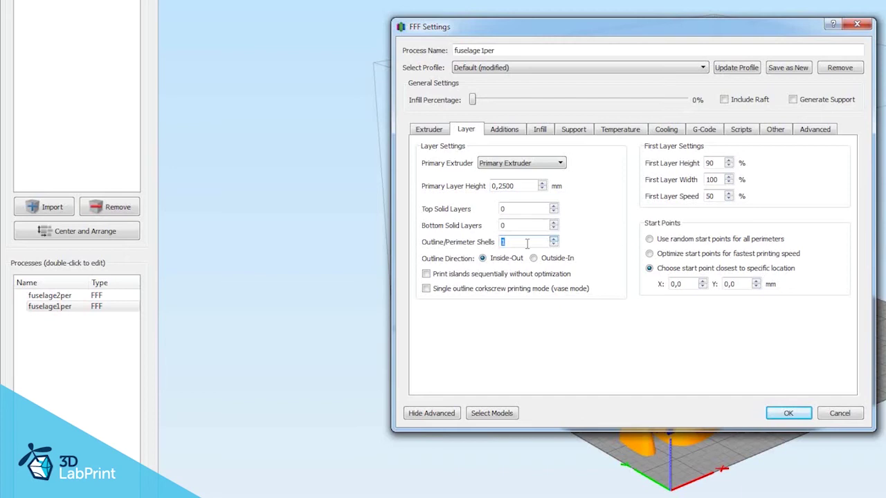
pyautogui.click(813, 133)
pyautogui.click(426, 163)
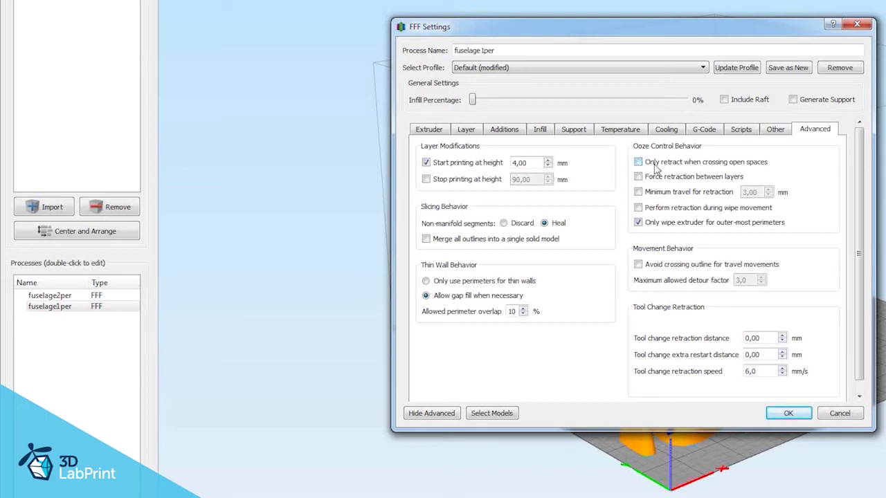
pyautogui.click(488, 413)
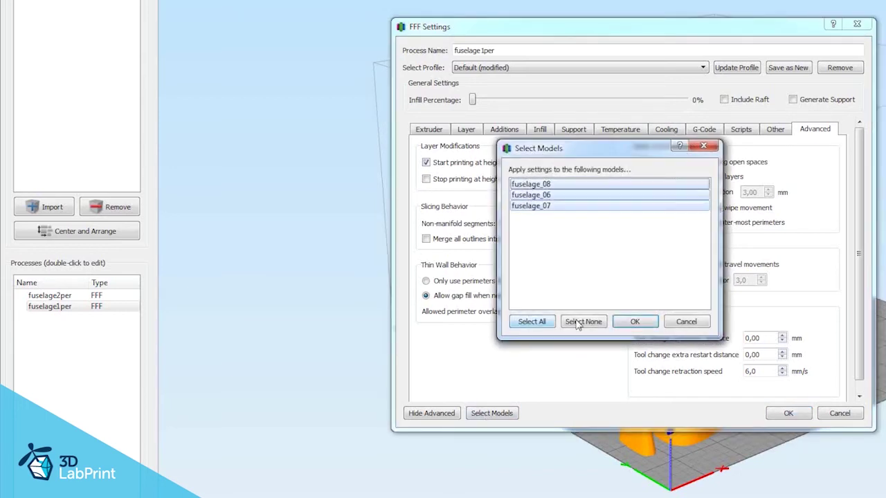
pyautogui.click(631, 323)
pyautogui.click(785, 413)
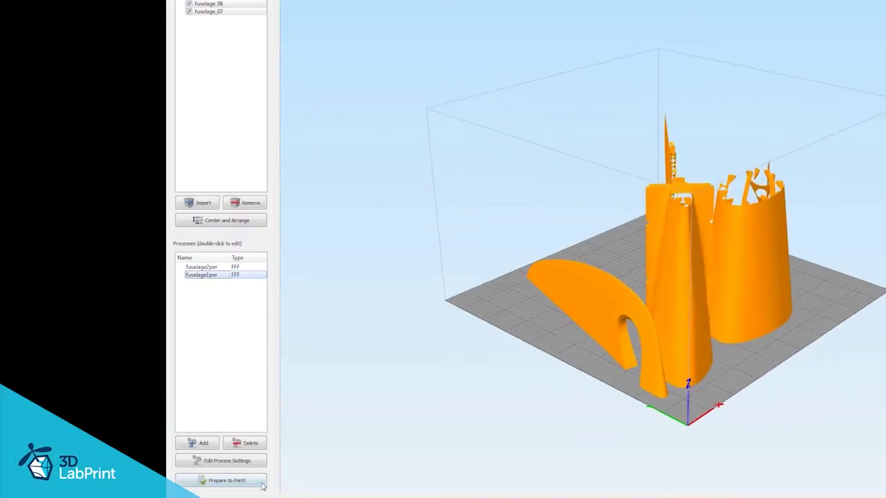
# - Prepare fuselage_06, fuselage_07 and fuselage_08 for printing with both processes and inspect their toolpaths and retractions from several sides
pyautogui.click(220, 480)
pyautogui.click(633, 349)
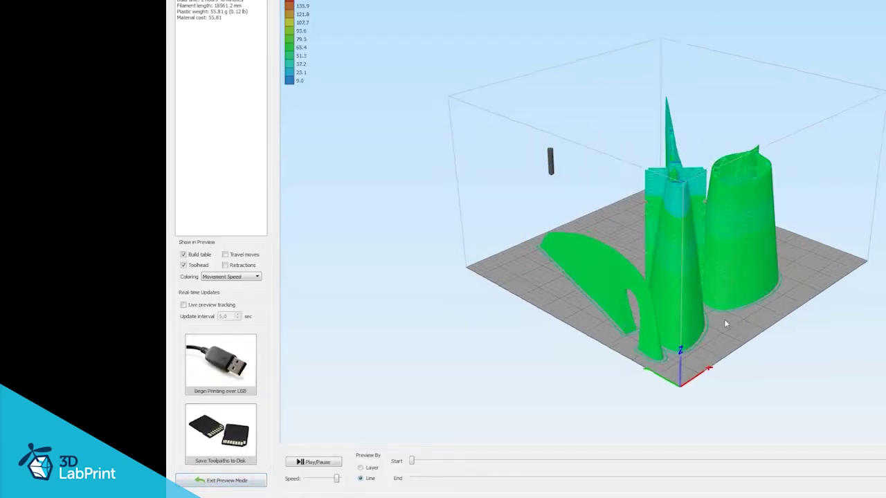
pyautogui.moveTo(726, 323); pyautogui.dragTo(623, 332)
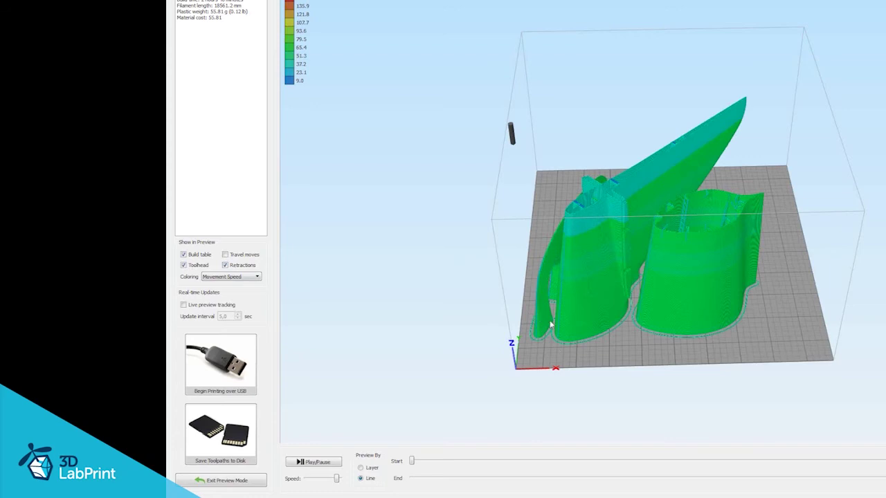
pyautogui.moveTo(551, 324); pyautogui.dragTo(637, 346)
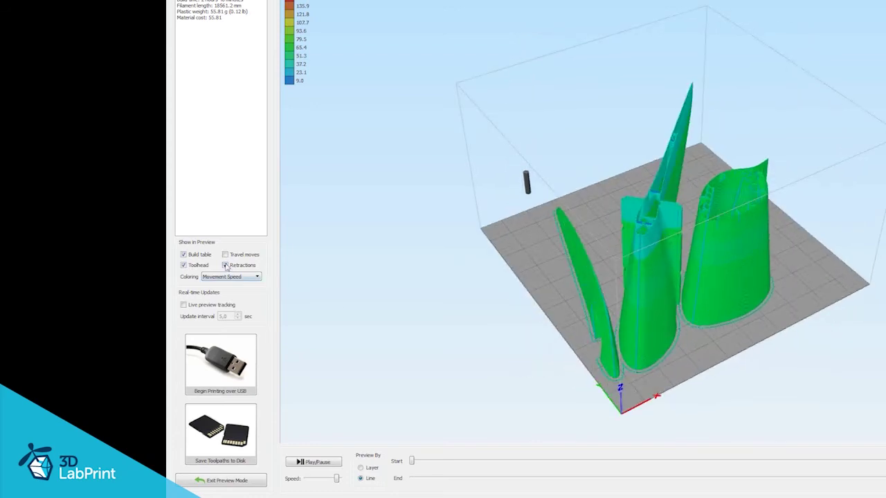
pyautogui.moveTo(716, 338); pyautogui.dragTo(678, 339)
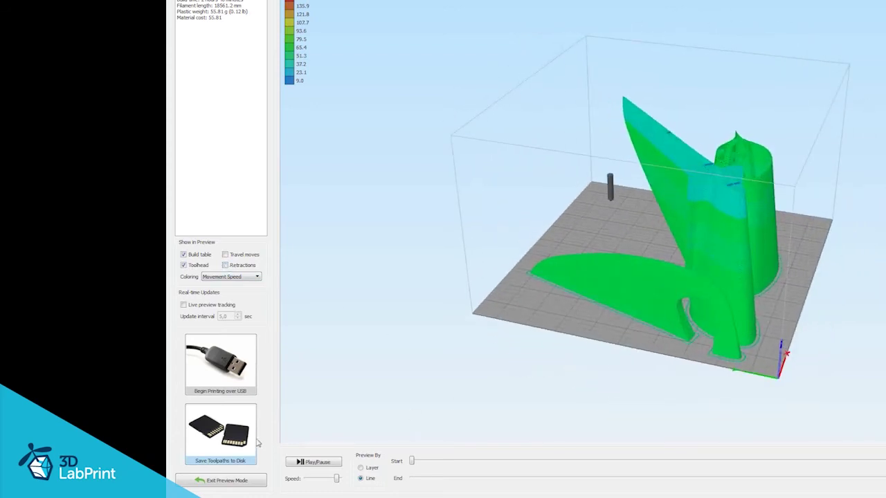
# - Start exporting the fuselage_06 to fuselage_08 toolpaths, cancel the export, and save the setup as a factory file outside the preview
pyautogui.click(242, 441)
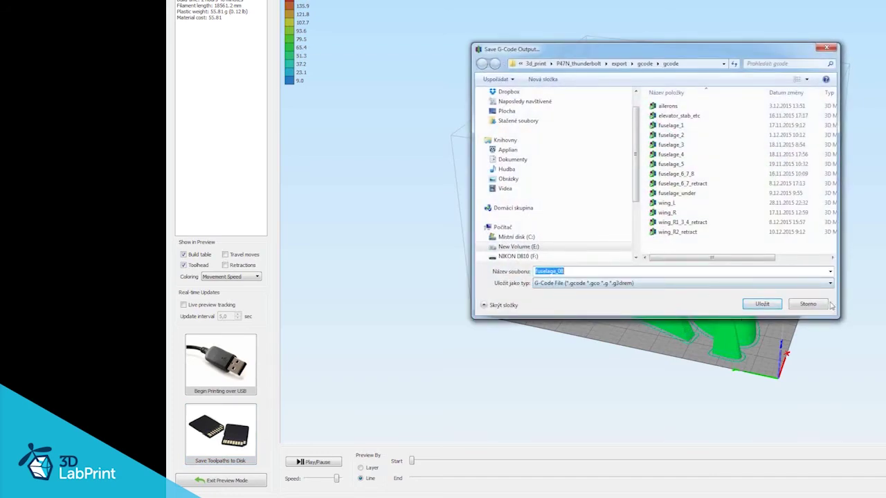
pyautogui.click(807, 304)
pyautogui.click(222, 480)
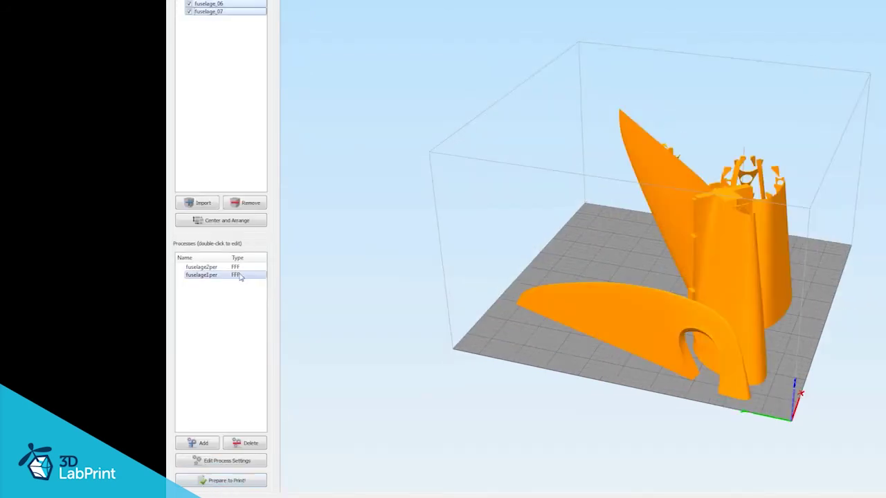
pyautogui.hotkey('alt', 'f')
pyautogui.click(197, 3)
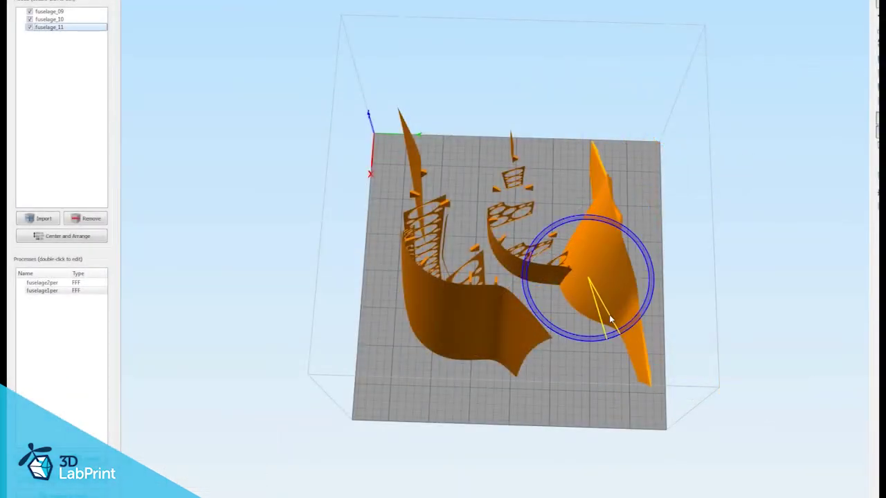
# - Rotate fuselage_11 on the build plate and check its arrangement beside fuselage_09 and fuselage_10
pyautogui.moveTo(599, 317); pyautogui.dragTo(593, 297)
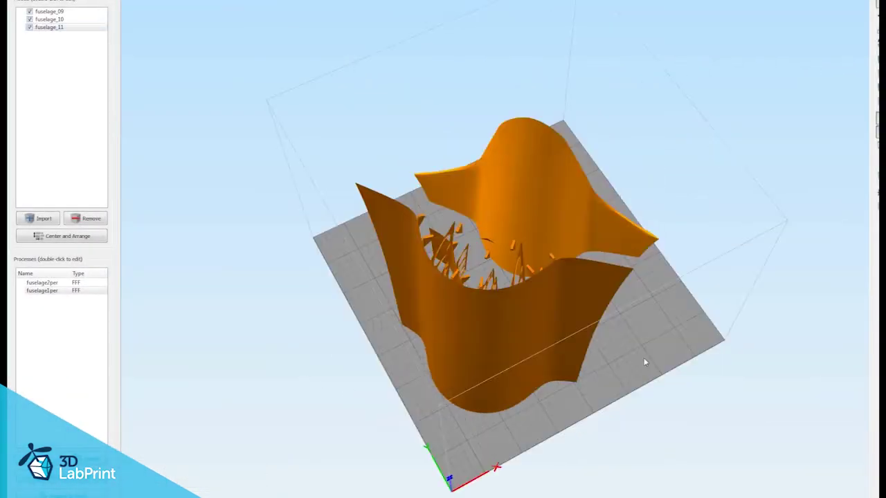
pyautogui.moveTo(643, 362); pyautogui.dragTo(479, 335)
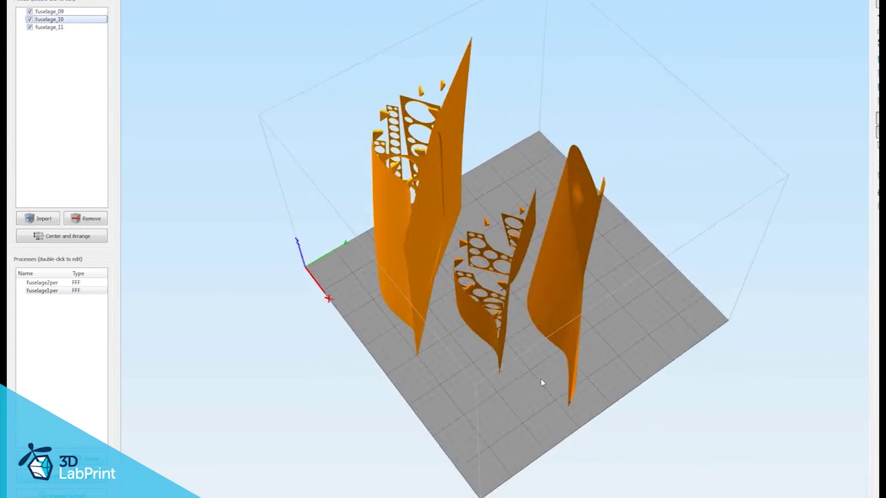
pyautogui.moveTo(542, 381); pyautogui.dragTo(599, 362)
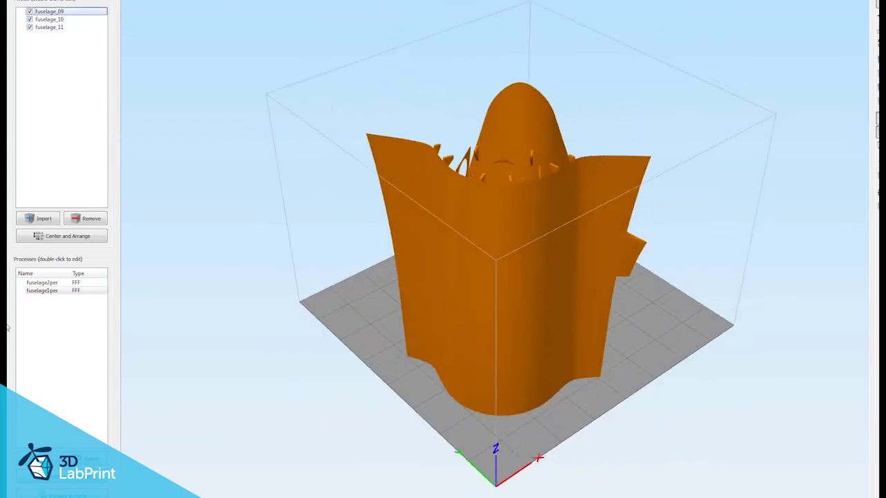
# - Set the fuselage2per process to three perimeter shells from 0 to 5 mm height and apply it to fuselage_09, fuselage_10 and fuselage_11
pyautogui.doubleClick(41, 282)
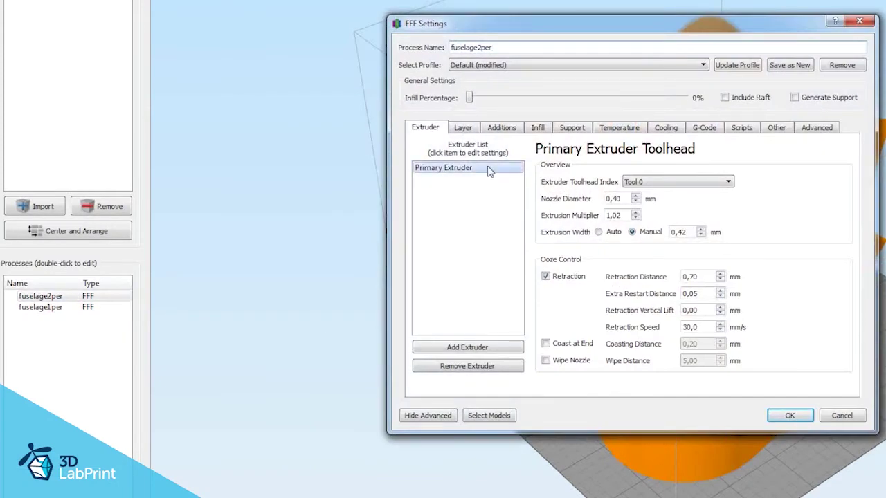
pyautogui.click(463, 128)
pyautogui.click(550, 239)
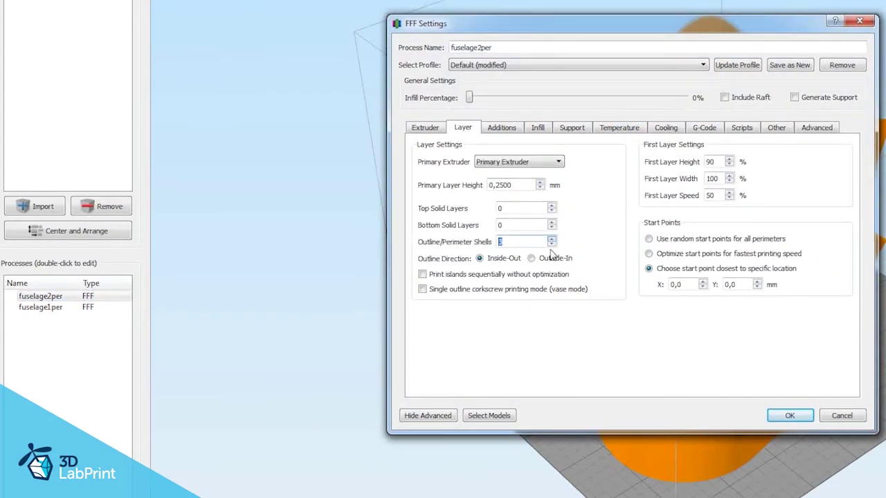
pyautogui.click(814, 130)
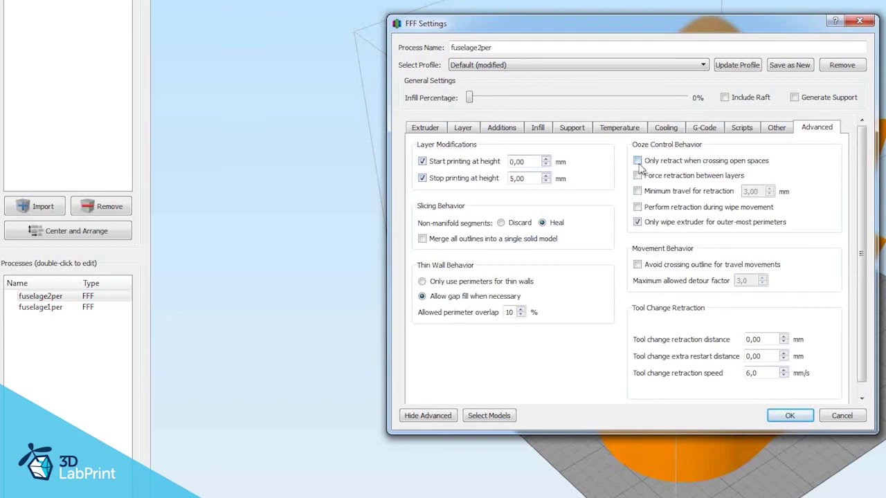
pyautogui.click(482, 416)
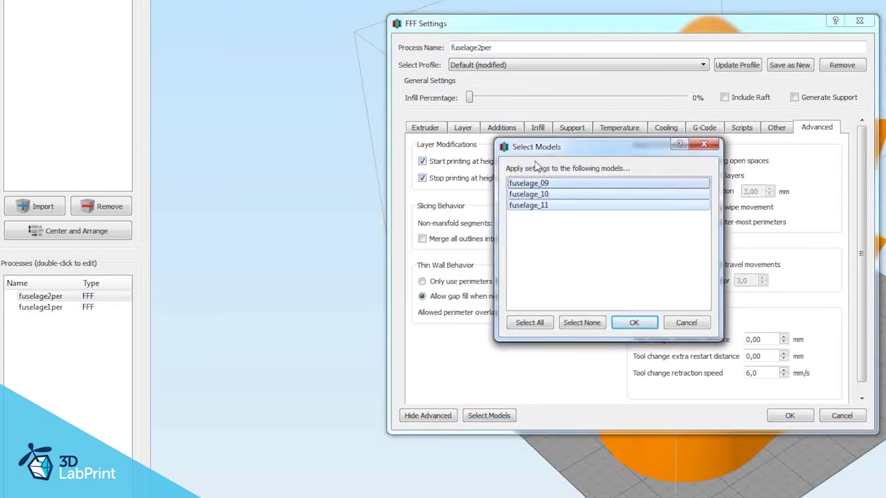
pyautogui.click(632, 324)
pyautogui.click(790, 416)
# - Adjust fuselage1per's perimeter shells, start it at 5 mm height without a stop height, and apply it to fuselage_09, fuselage_10 and fuselage_11
pyautogui.doubleClick(69, 308)
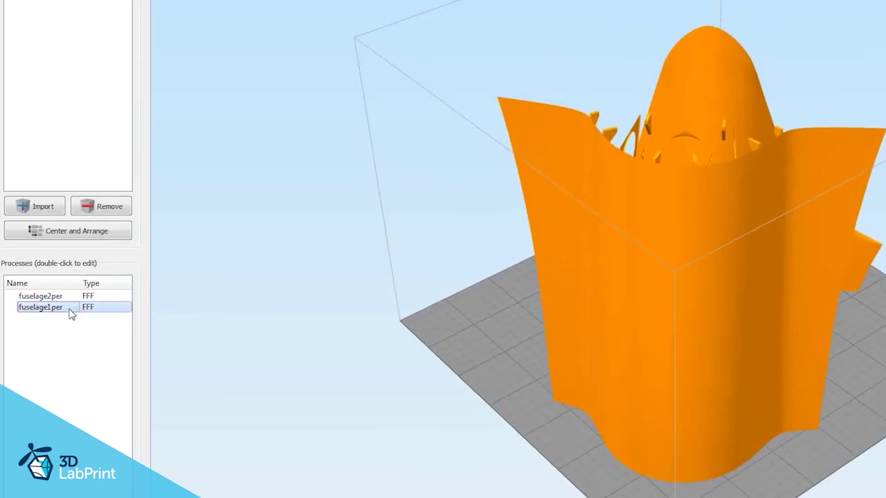
pyautogui.click(463, 128)
pyautogui.click(552, 243)
pyautogui.click(799, 131)
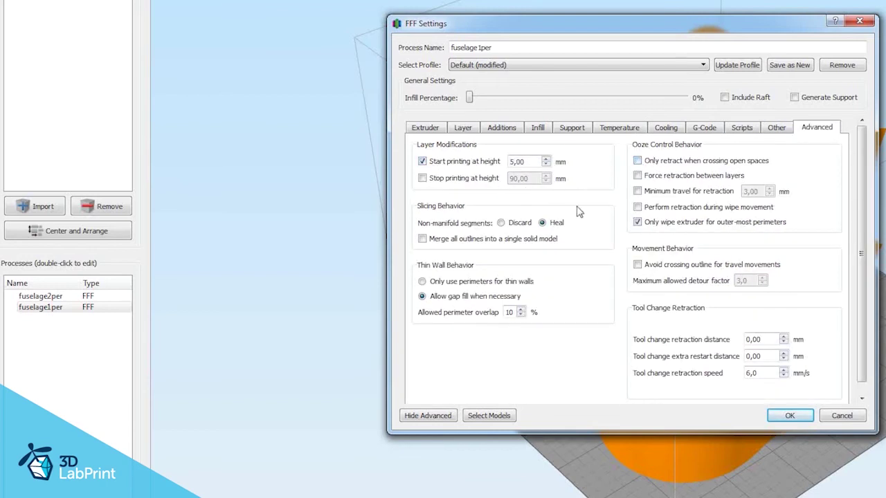
pyautogui.click(488, 416)
pyautogui.click(625, 326)
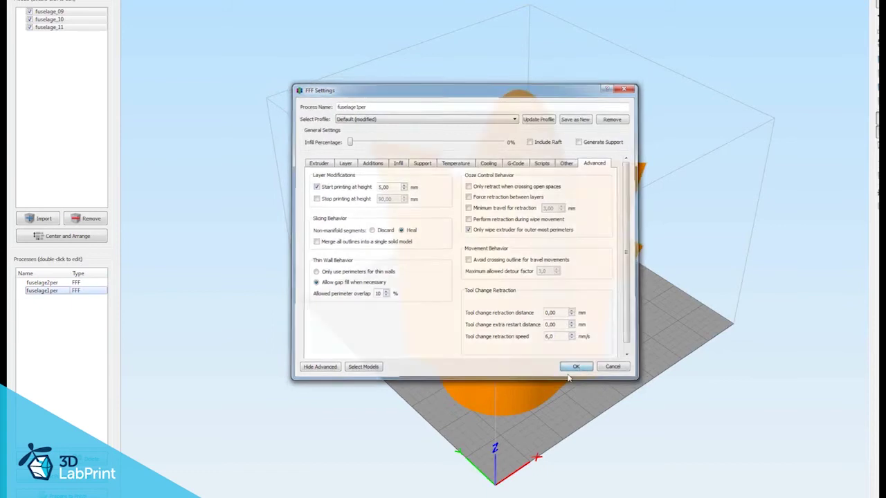
# - Prepare fuselage_09, fuselage_10 and fuselage_11 for printing with both processes and inspect their toolpaths and retractions
pyautogui.moveTo(568, 376); pyautogui.dragTo(377, 337)
pyautogui.click(61, 494)
pyautogui.click(473, 362)
pyautogui.click(474, 364)
pyautogui.click(64, 280)
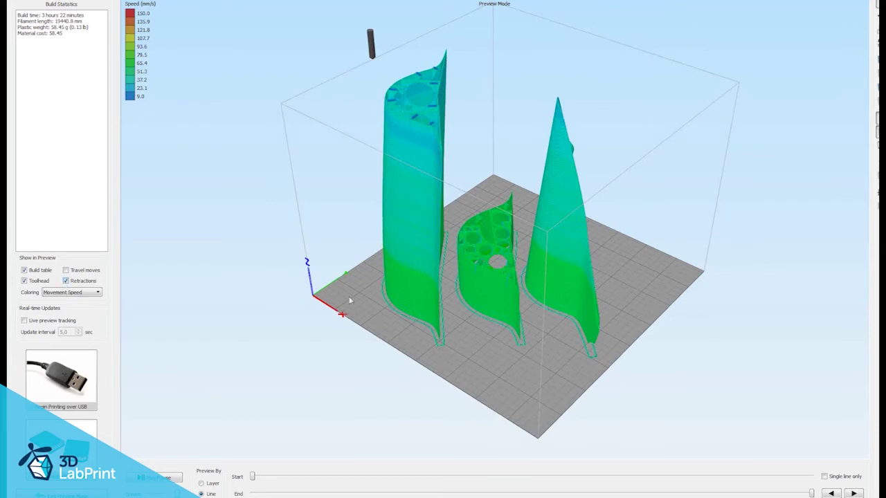
pyautogui.moveTo(350, 299); pyautogui.dragTo(476, 252)
pyautogui.moveTo(510, 390); pyautogui.dragTo(377, 367)
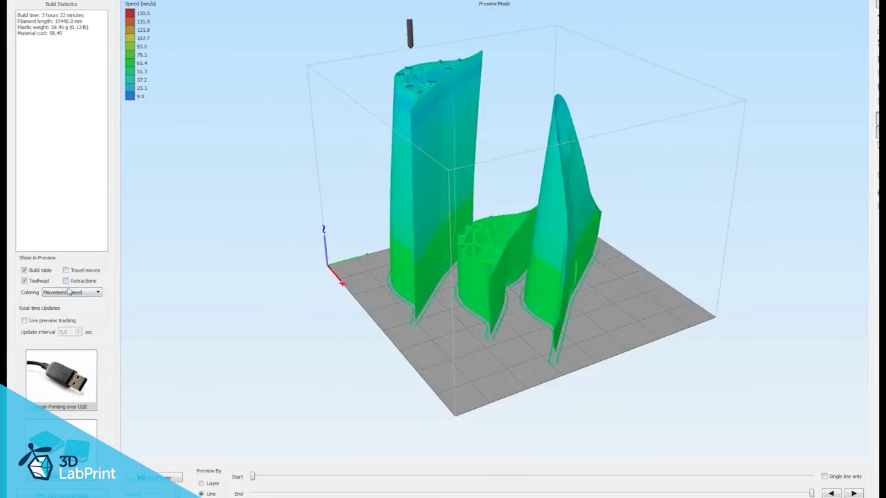
# - Start exporting the fuselage_09 to fuselage_11 toolpaths, cancel the export and leave the preview
pyautogui.click(61, 443)
pyautogui.click(653, 321)
pyautogui.click(649, 320)
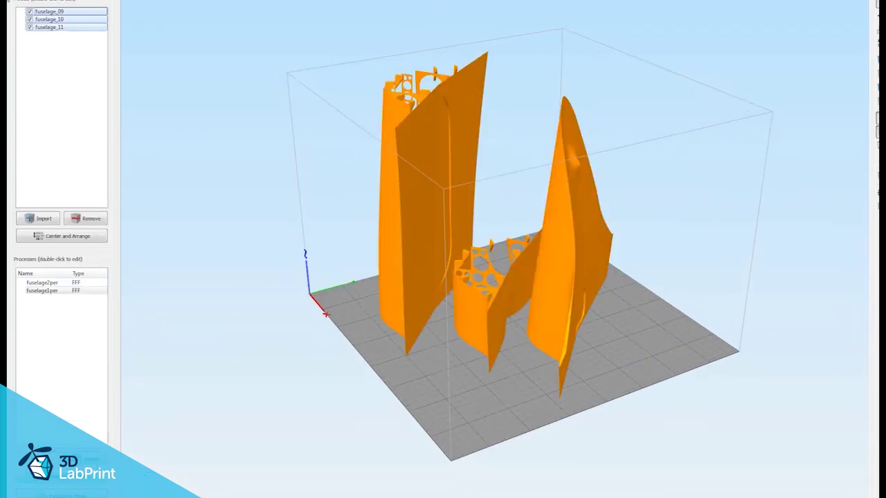
# - Open the ailerons project containing aileron_L1, aileron_L2, aileron_R1 and aileron_R2
pyautogui.click(8, 1)
pyautogui.click(34, 19)
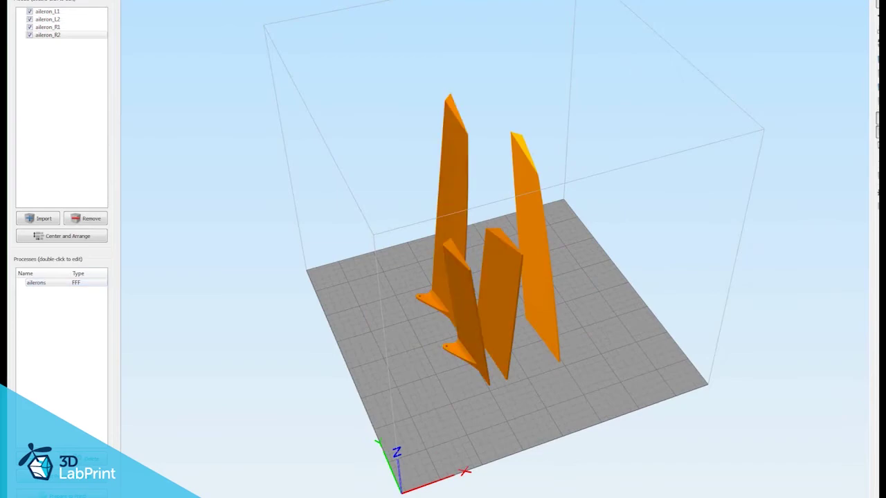
pyautogui.moveTo(604, 351); pyautogui.dragTo(270, 319)
# - Review the ailerons process's extruder, layer, advanced, infill, support and temperature settings
pyautogui.doubleClick(52, 284)
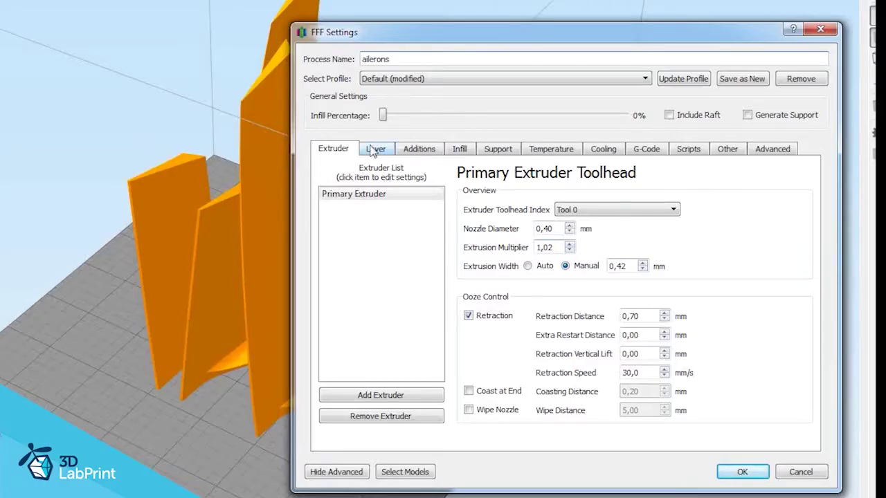
pyautogui.click(372, 150)
pyautogui.click(474, 241)
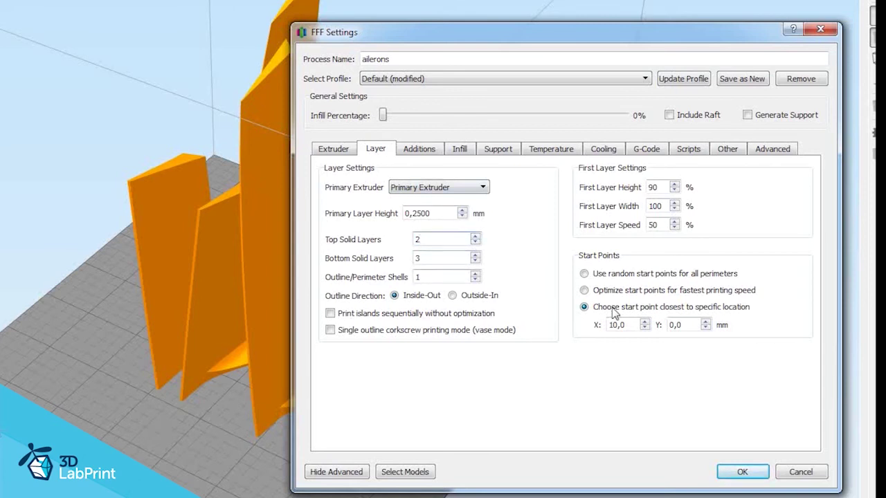
pyautogui.click(770, 150)
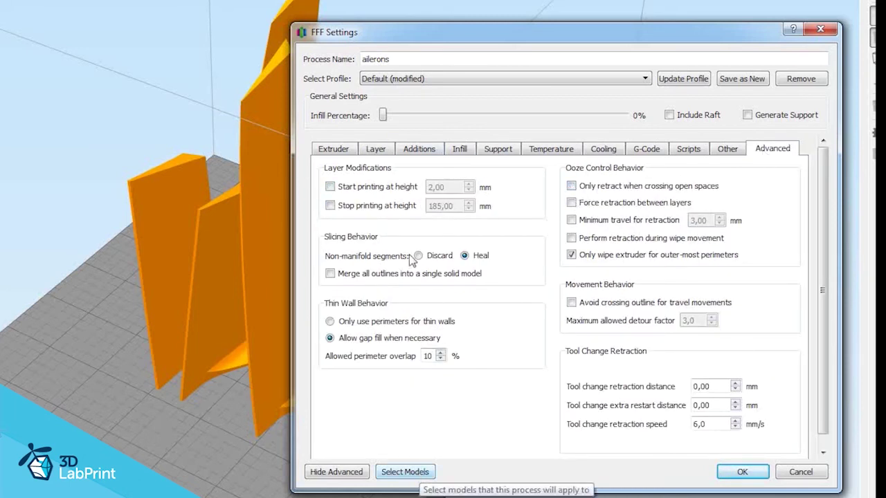
pyautogui.click(375, 151)
pyautogui.click(419, 151)
pyautogui.click(457, 152)
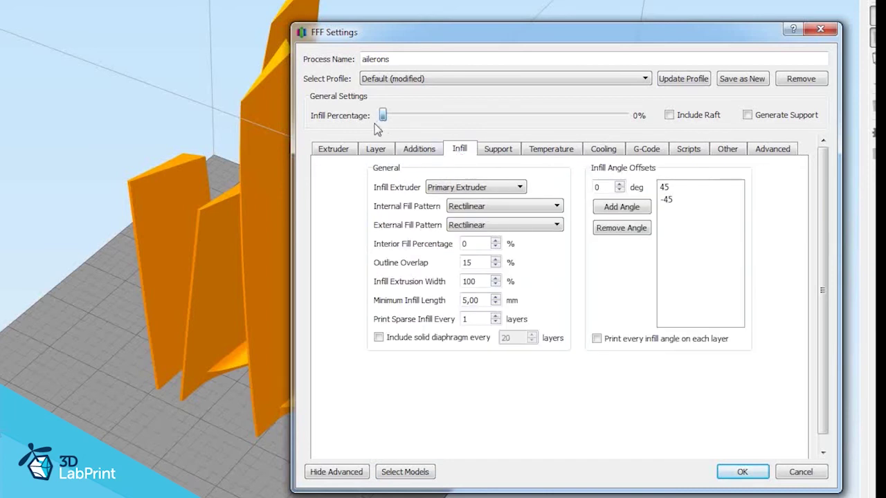
pyautogui.click(495, 152)
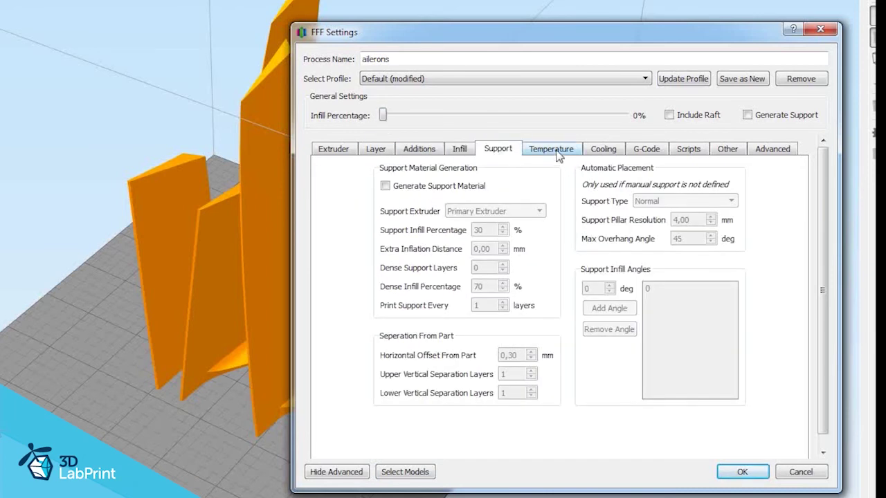
pyautogui.click(557, 153)
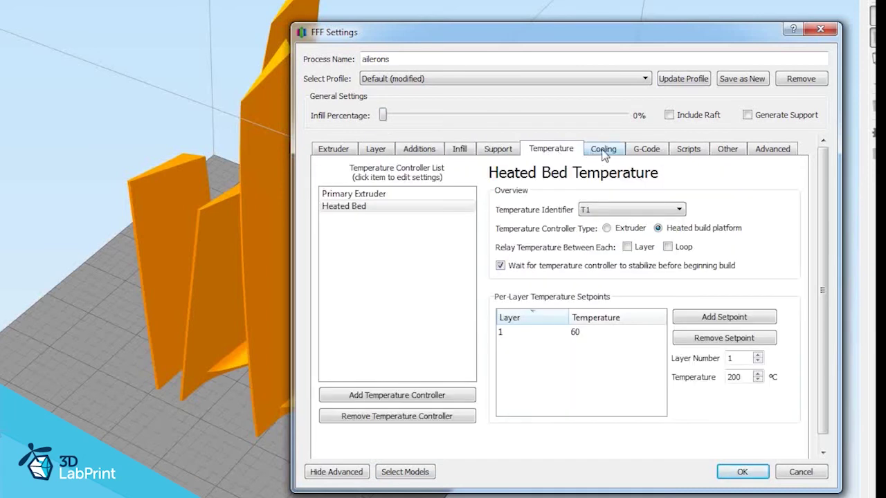
# - Check which models the ailerons process applies to and accept the process settings
pyautogui.click(333, 150)
pyautogui.click(402, 472)
pyautogui.click(227, 304)
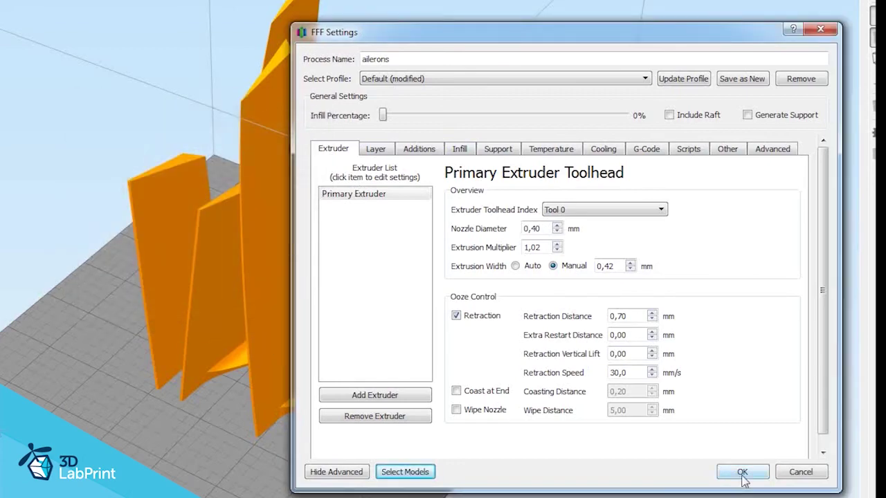
pyautogui.click(742, 474)
# - Prepare the ailerons for printing and inspect their toolpaths and retractions from several sides
pyautogui.moveTo(686, 377); pyautogui.dragTo(767, 374)
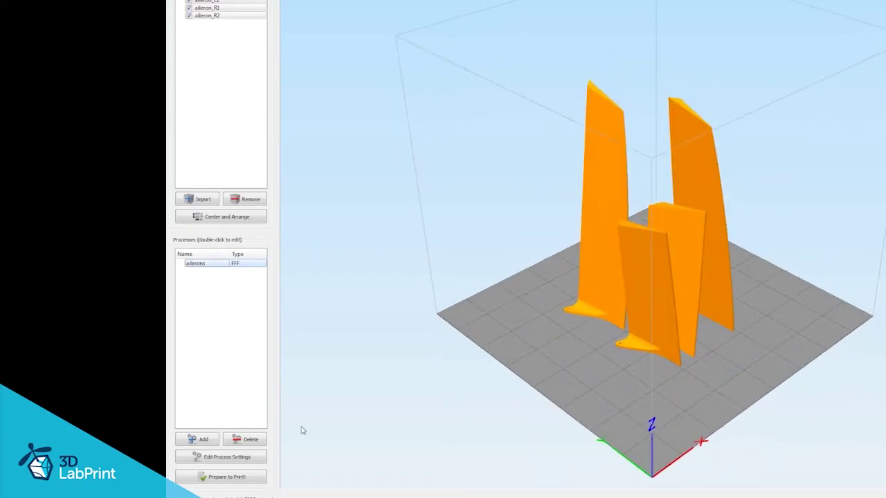
pyautogui.click(251, 475)
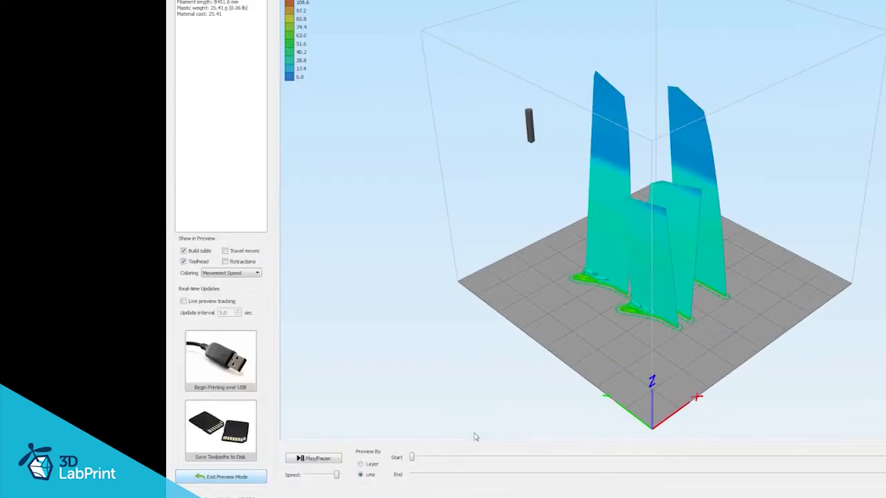
pyautogui.moveTo(742, 306); pyautogui.dragTo(658, 306)
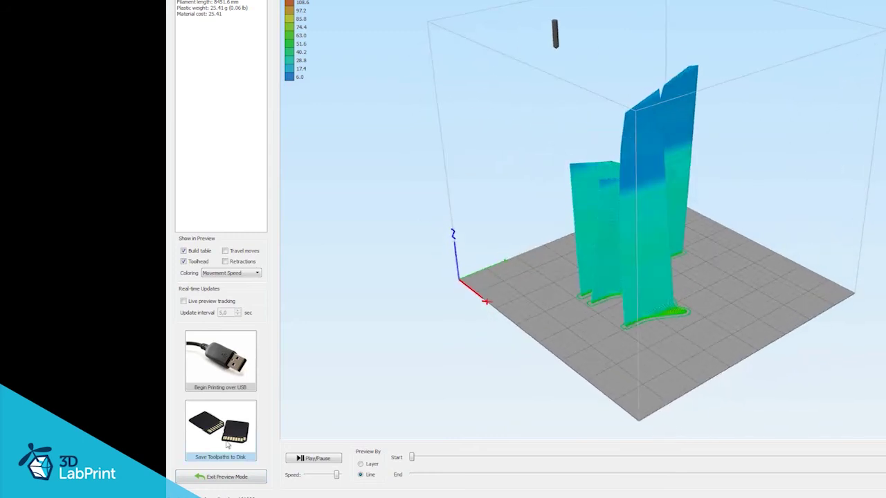
pyautogui.click(225, 261)
pyautogui.moveTo(613, 180); pyautogui.dragTo(660, 261)
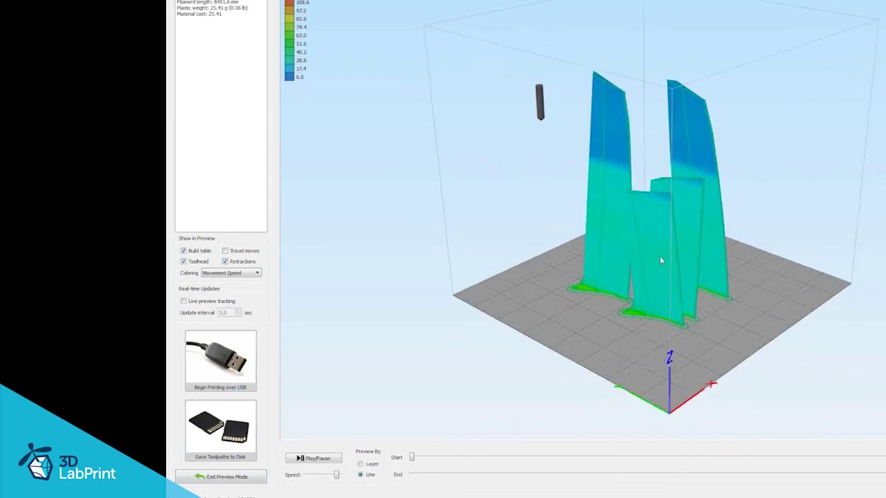
pyautogui.click(227, 262)
# - Start exporting the aileron toolpaths to disk, cancel the export and leave the preview
pyautogui.click(220, 429)
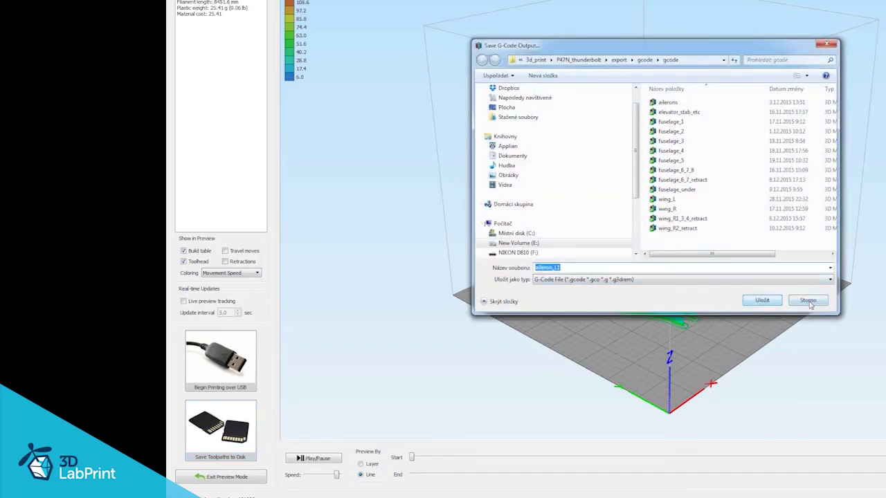
pyautogui.click(760, 302)
pyautogui.click(253, 477)
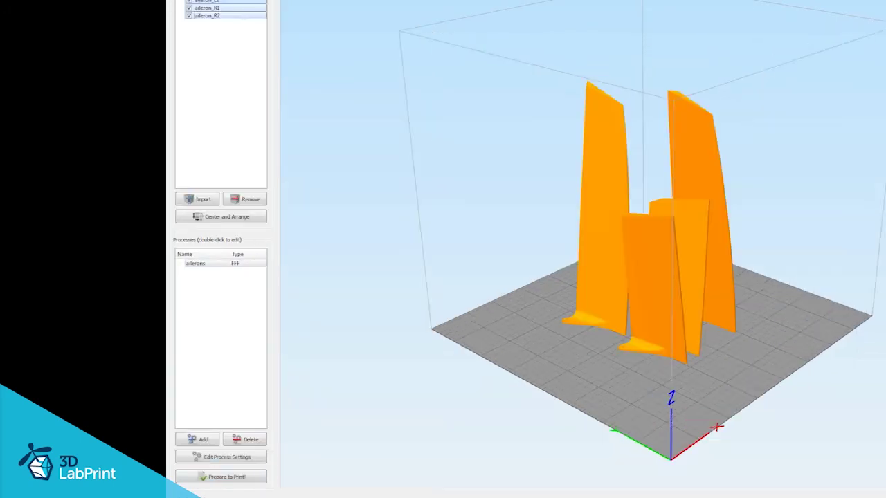
# - Open the project with the elevator, H_stabilizer, wing_L5, wing_R5 and motor_mount models
pyautogui.hotkey('alt', 'f')
pyautogui.press('Escape')
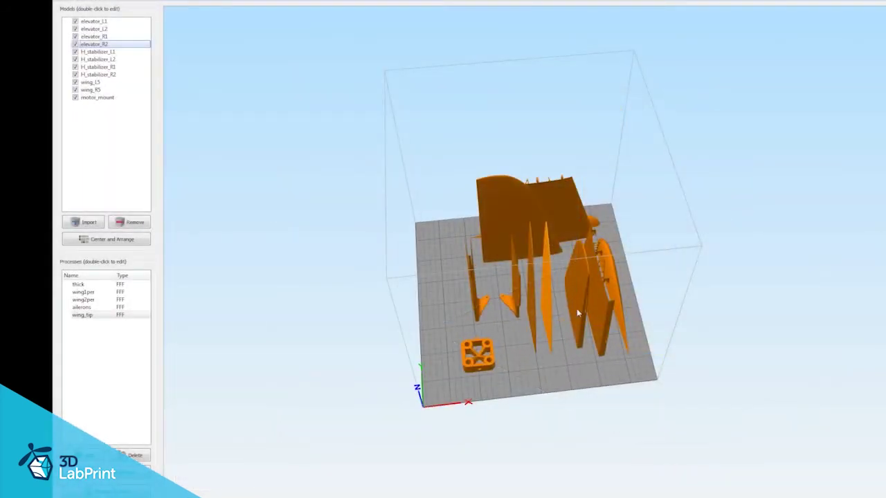
# - Examine the arrangement of the elevator, stabilizer, wing and motor mount parts on the build plate
pyautogui.moveTo(577, 313); pyautogui.dragTo(560, 355)
pyautogui.click(557, 342)
pyautogui.moveTo(601, 335); pyautogui.dragTo(708, 307)
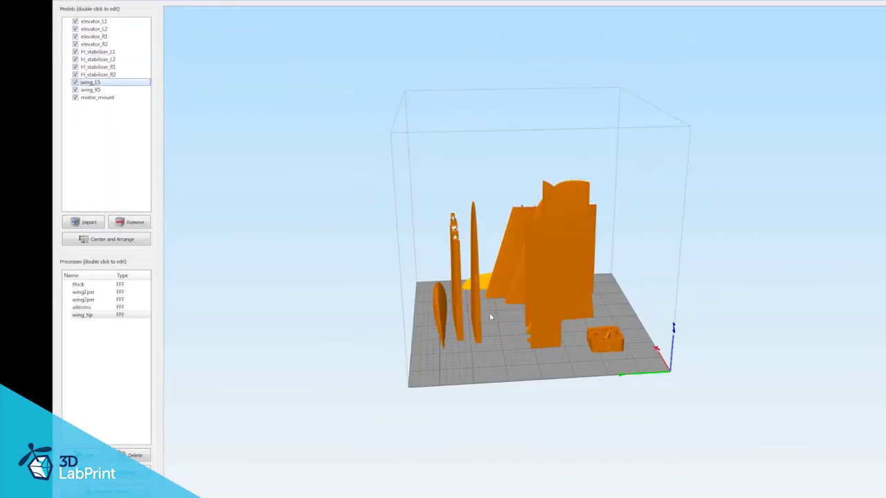
pyautogui.click(477, 317)
pyautogui.click(459, 331)
pyautogui.click(440, 325)
pyautogui.moveTo(441, 325); pyautogui.dragTo(542, 382)
pyautogui.click(440, 277)
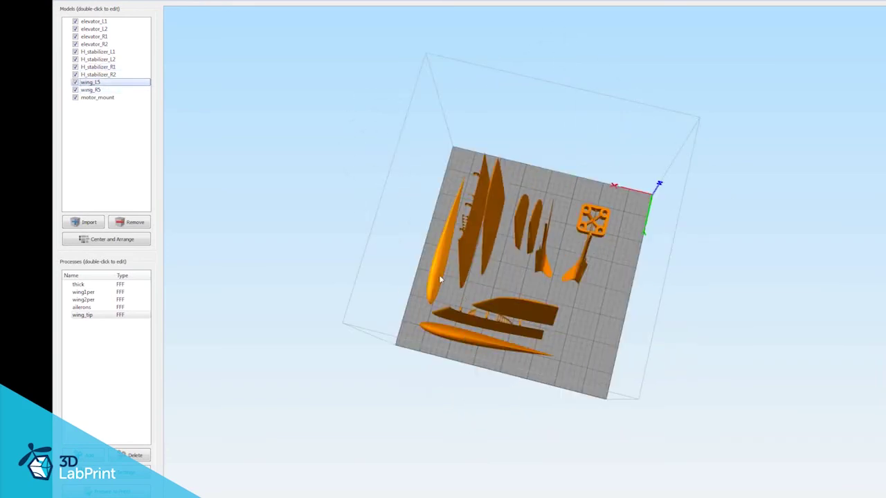
pyautogui.click(578, 228)
pyautogui.moveTo(650, 320); pyautogui.dragTo(544, 270)
# - Review the thick process's extruder, layer, infill, temperature, cooling and advanced settings
pyautogui.doubleClick(100, 284)
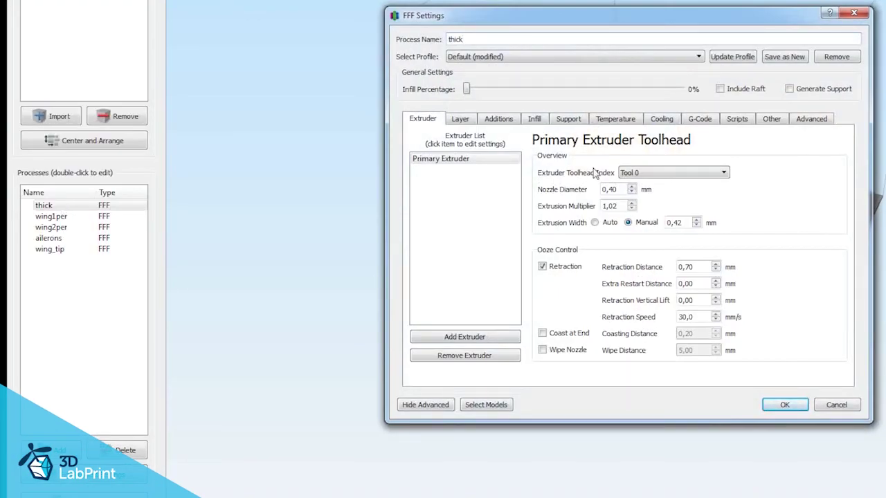
pyautogui.click(468, 119)
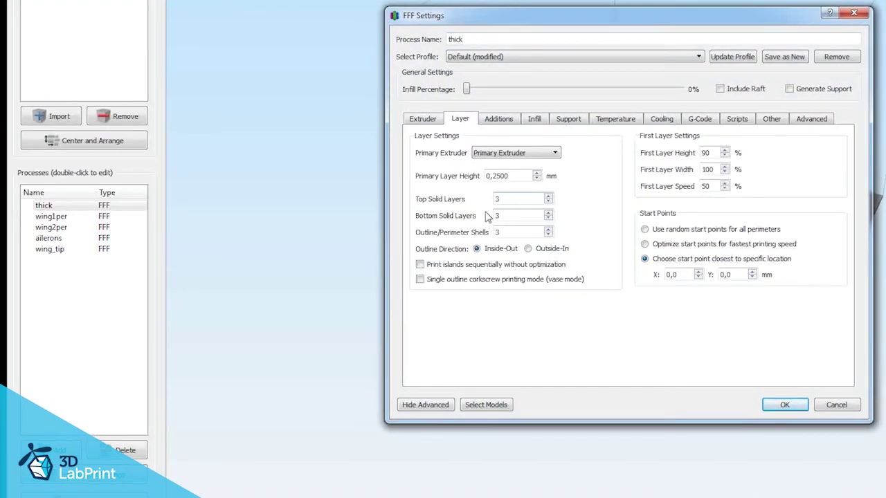
pyautogui.click(498, 123)
pyautogui.click(538, 121)
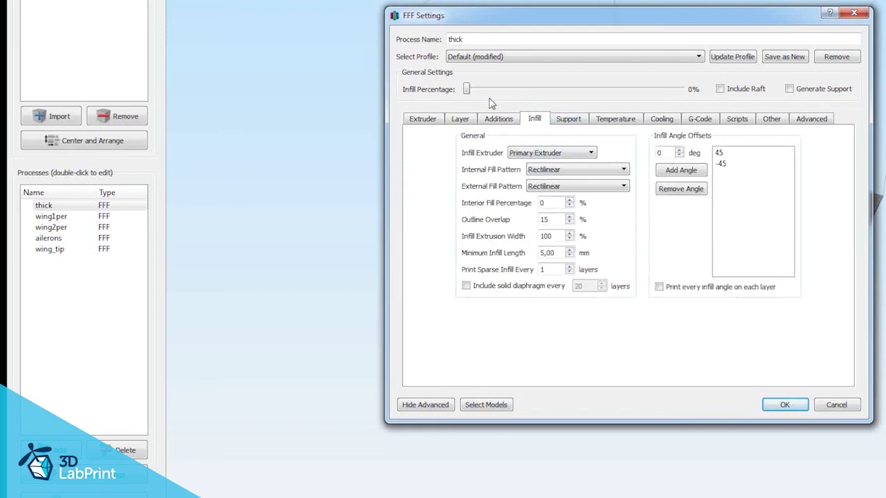
pyautogui.click(568, 119)
pyautogui.click(615, 119)
pyautogui.click(493, 158)
pyautogui.click(493, 169)
pyautogui.click(661, 120)
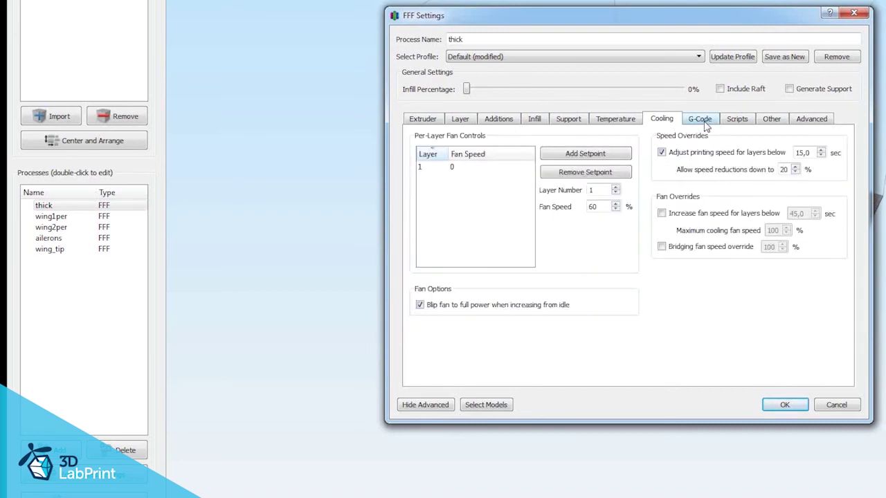
pyautogui.click(699, 119)
pyautogui.click(811, 119)
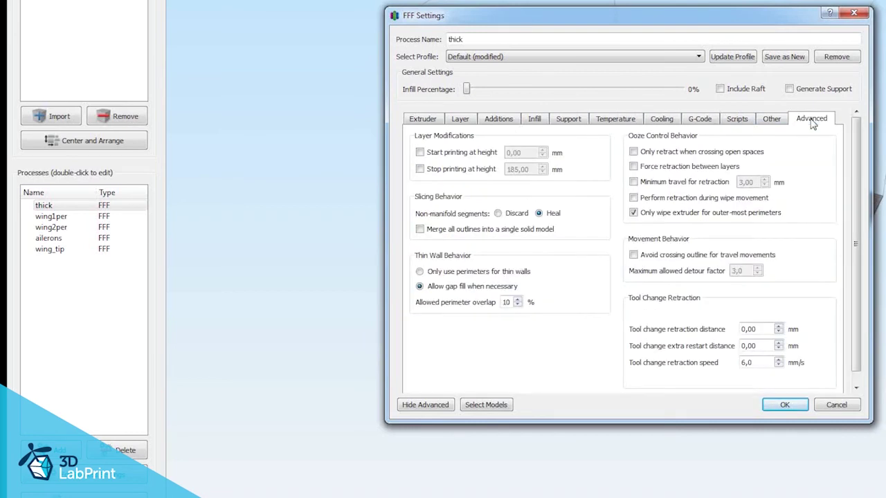
# - Apply the thick process to motor_mount only and accept its settings
pyautogui.click(487, 405)
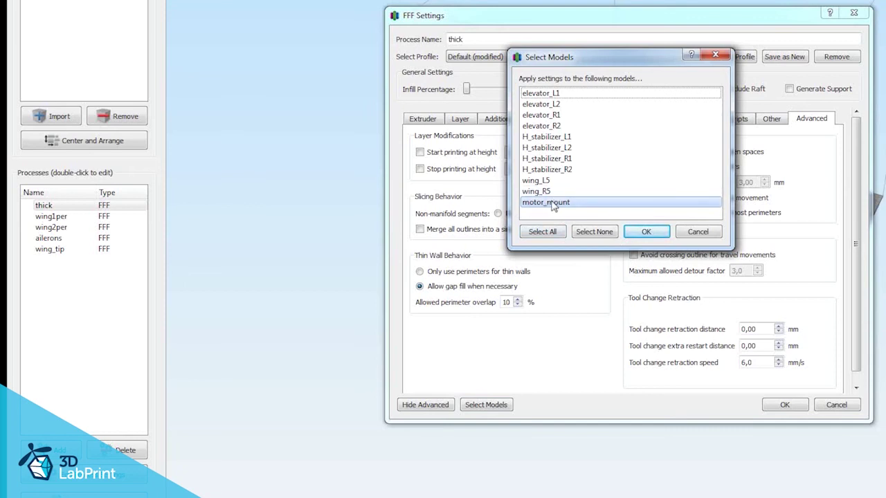
pyautogui.click(646, 232)
pyautogui.click(783, 404)
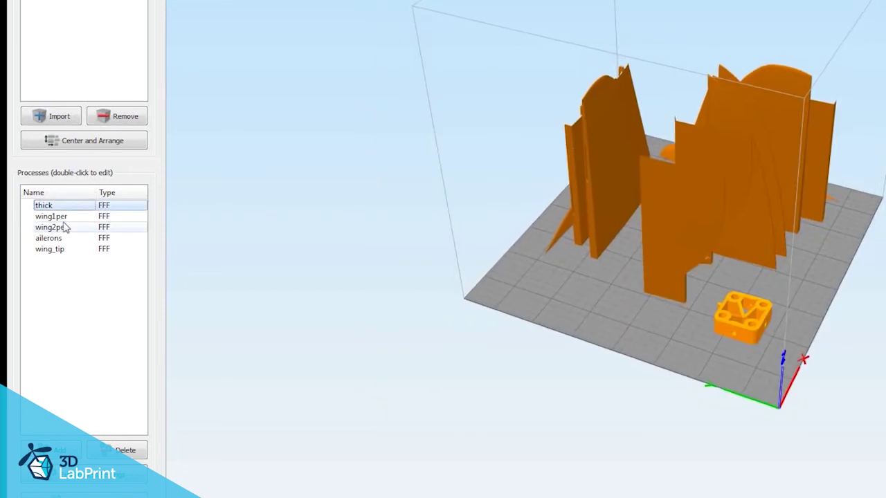
# - Set the wing1per process to one outline/perimeter shell and check its skirt and infill settings
pyautogui.doubleClick(61, 217)
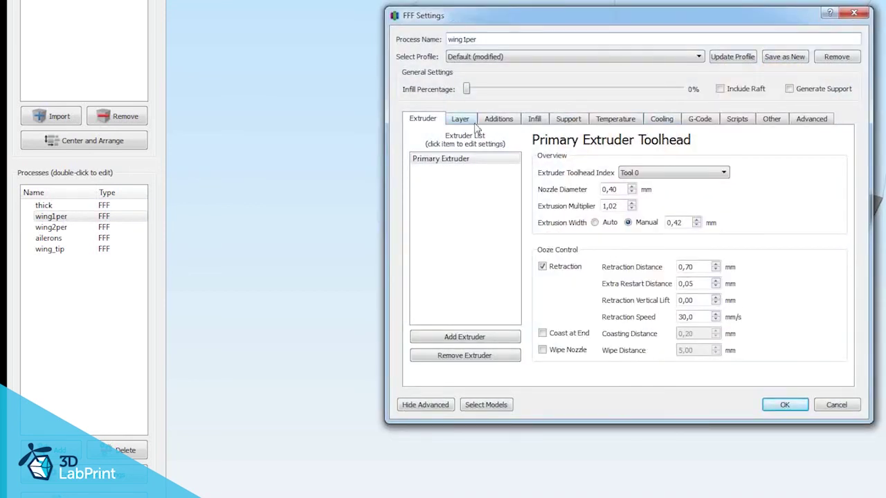
pyautogui.click(460, 120)
pyautogui.click(547, 235)
pyautogui.click(547, 229)
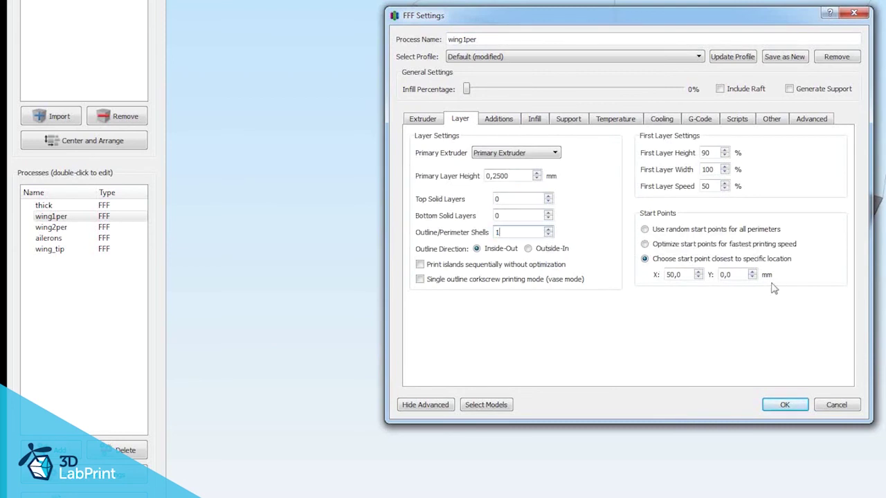
pyautogui.click(512, 122)
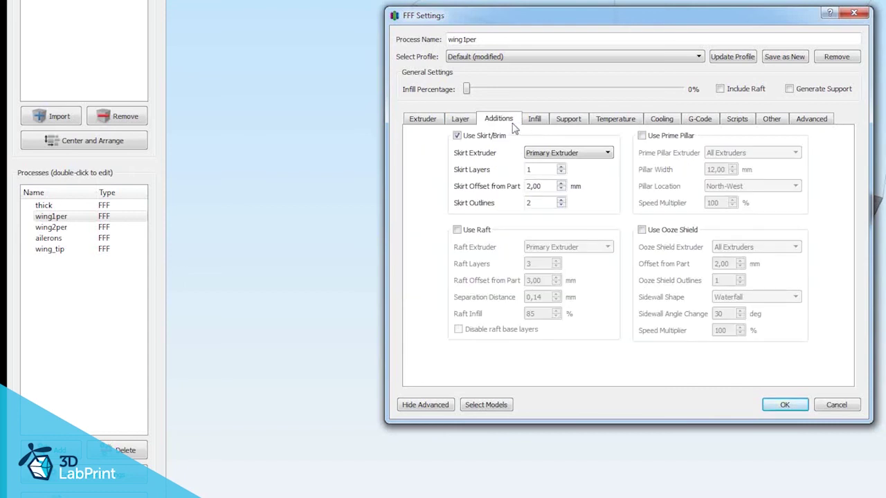
pyautogui.click(533, 122)
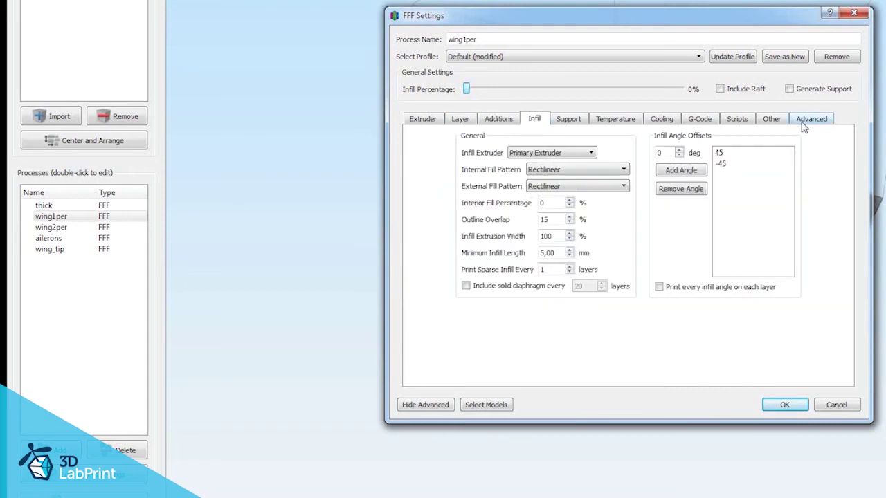
# - Start wing1per at 2 mm height without a stop height and apply it to the four H_stabilizer models
pyautogui.click(779, 121)
pyautogui.click(804, 121)
pyautogui.click(420, 153)
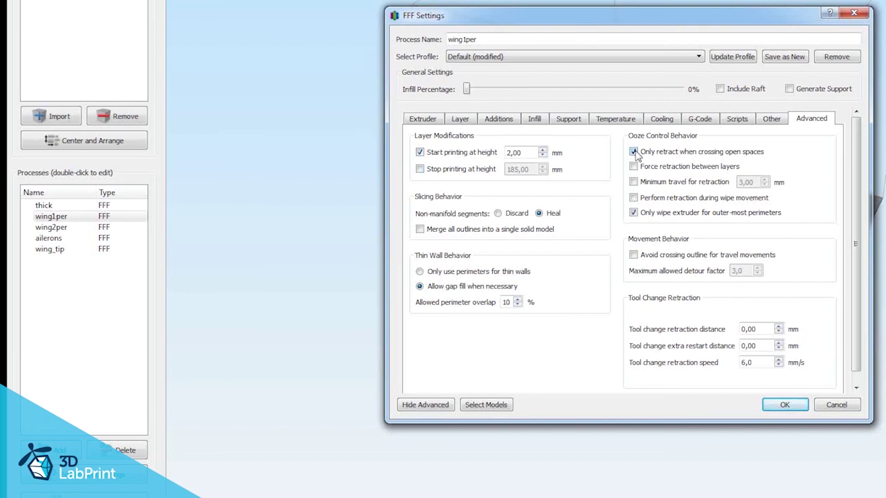
pyautogui.click(476, 407)
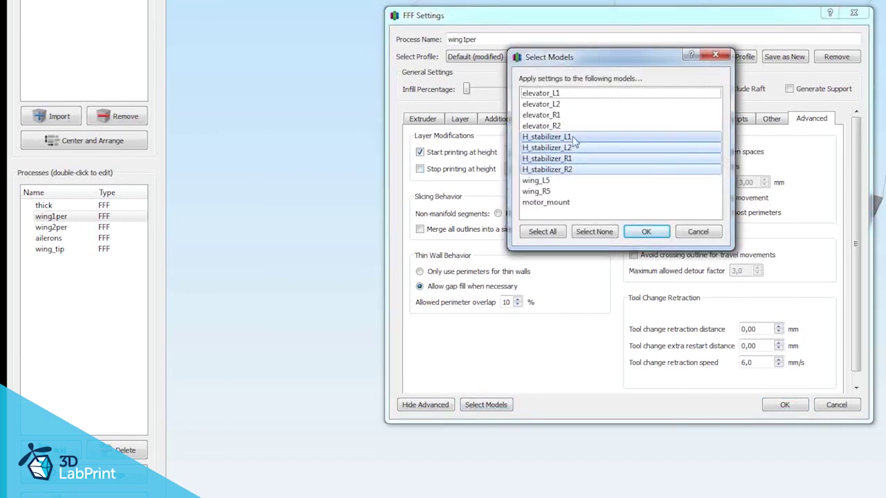
pyautogui.click(647, 233)
pyautogui.click(785, 407)
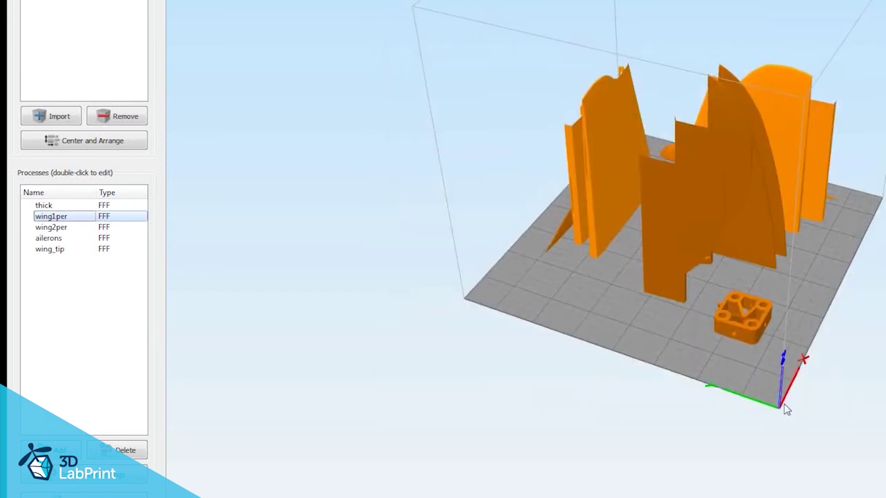
# - Check the wing2per process's outline/perimeter shells and its start and stop printing heights
pyautogui.doubleClick(61, 229)
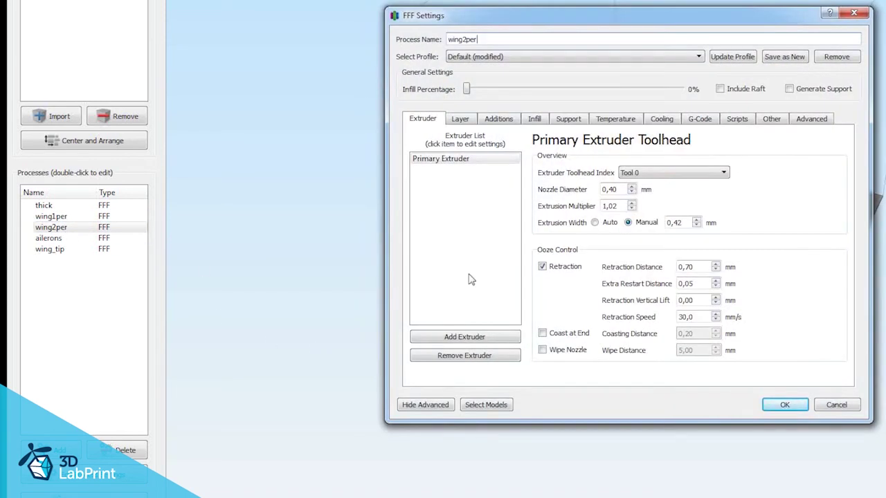
pyautogui.click(460, 119)
pyautogui.click(548, 236)
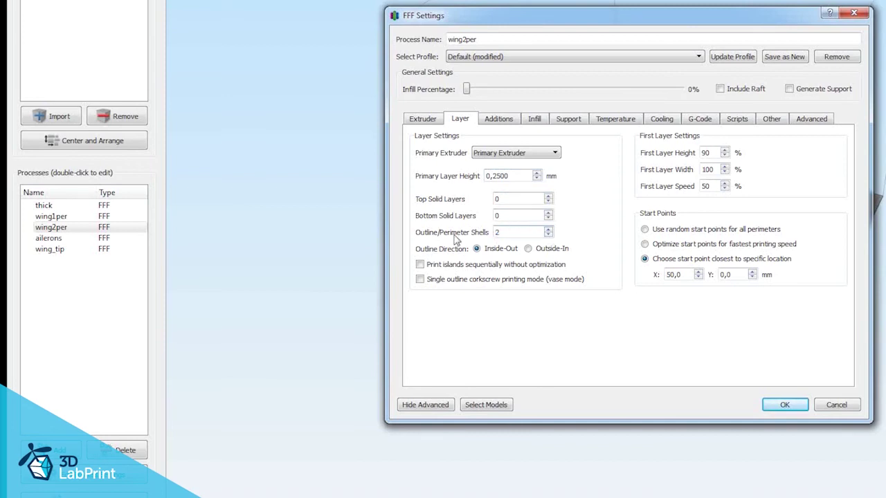
pyautogui.click(803, 122)
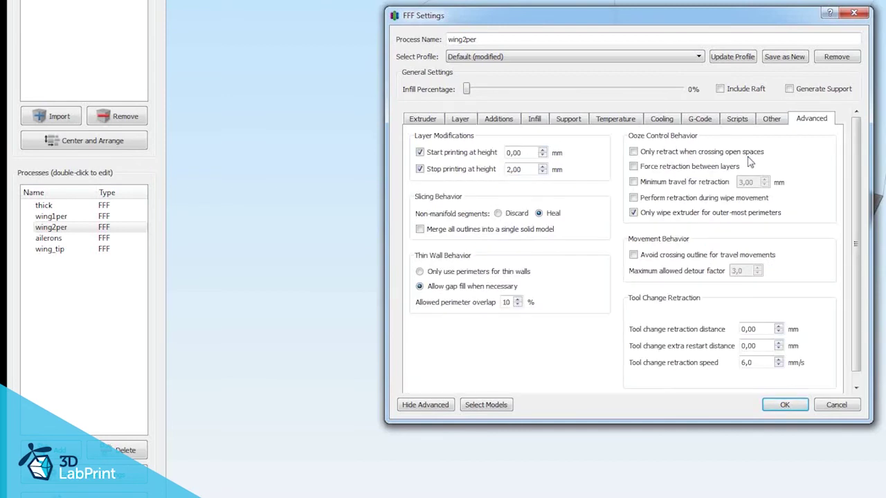
pyautogui.click(420, 153)
# - Apply the wing2per process to the four H_stabilizer models, wing_L5 and wing_R5, and accept its settings
pyautogui.click(475, 408)
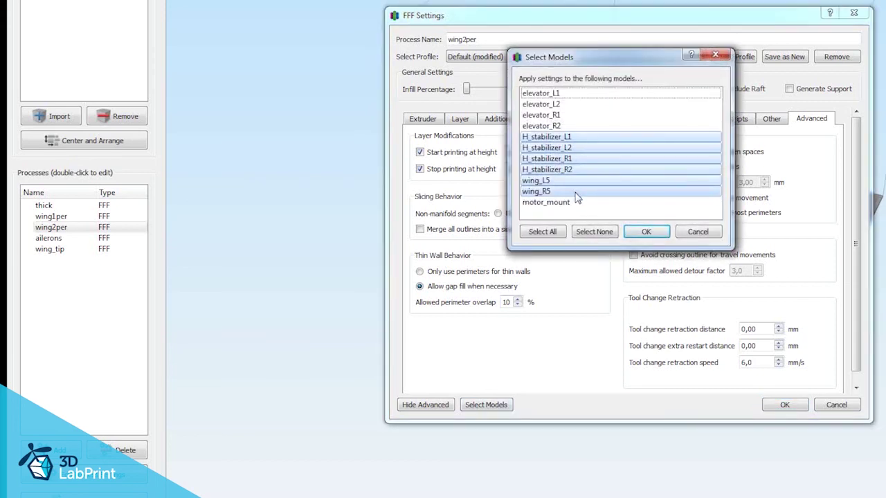
pyautogui.click(646, 232)
pyautogui.click(784, 406)
# - Review the ailerons process's layer, additions, infill, support, temperature and advanced settings
pyautogui.doubleClick(60, 239)
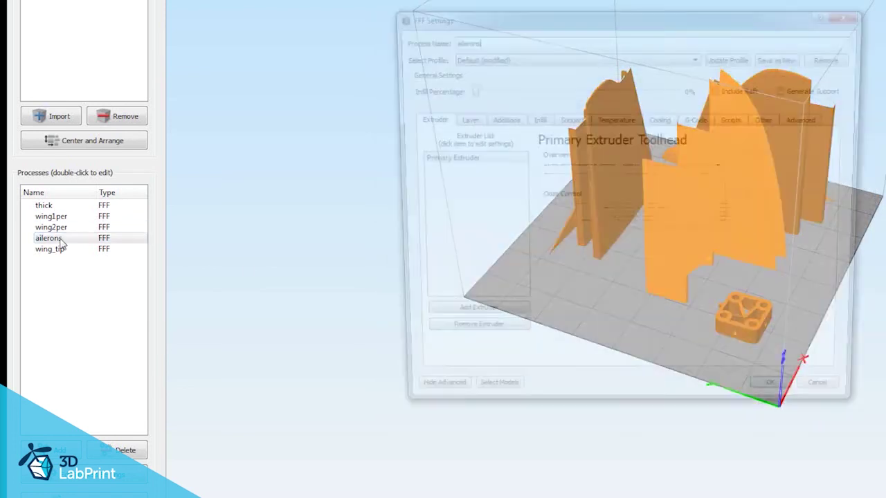
pyautogui.click(458, 120)
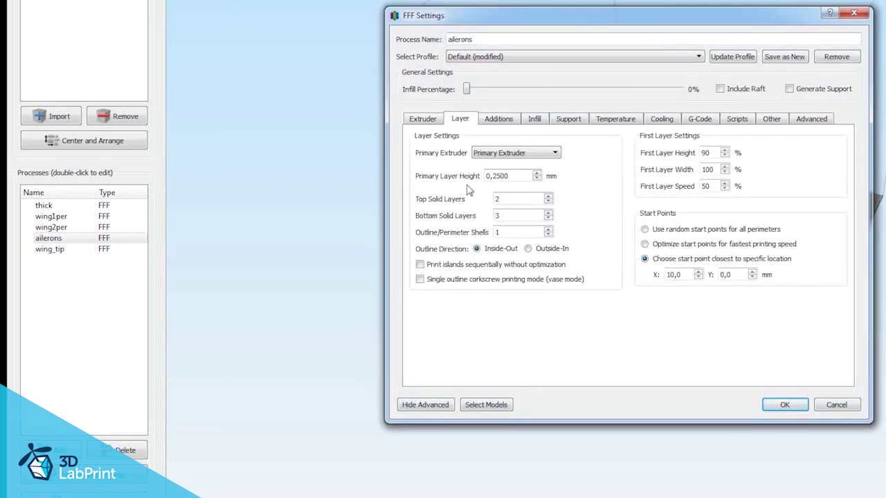
pyautogui.click(498, 123)
pyautogui.click(543, 120)
pyautogui.click(564, 121)
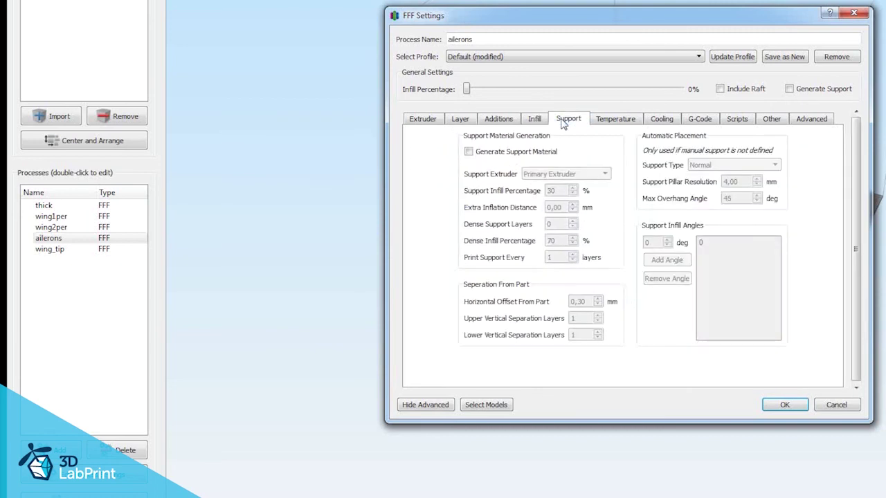
pyautogui.click(610, 121)
pyautogui.click(806, 123)
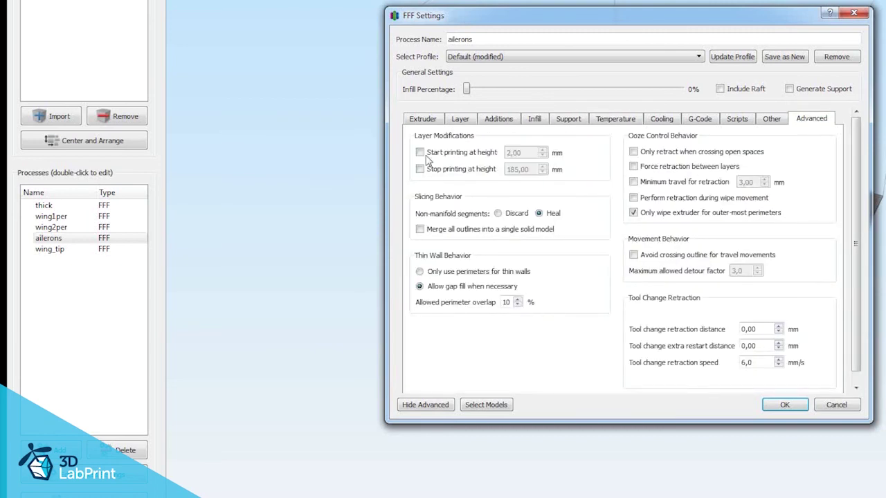
# - Apply the ailerons process to the four elevator models and accept its settings
pyautogui.click(493, 404)
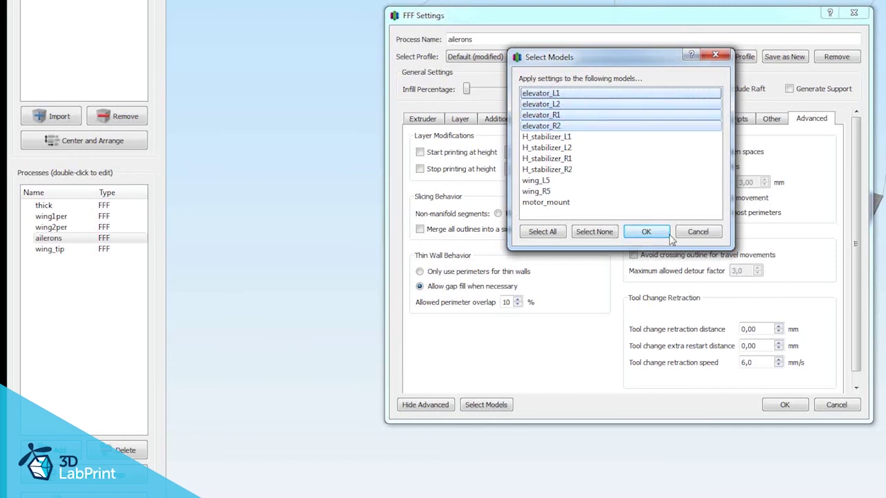
pyautogui.click(647, 233)
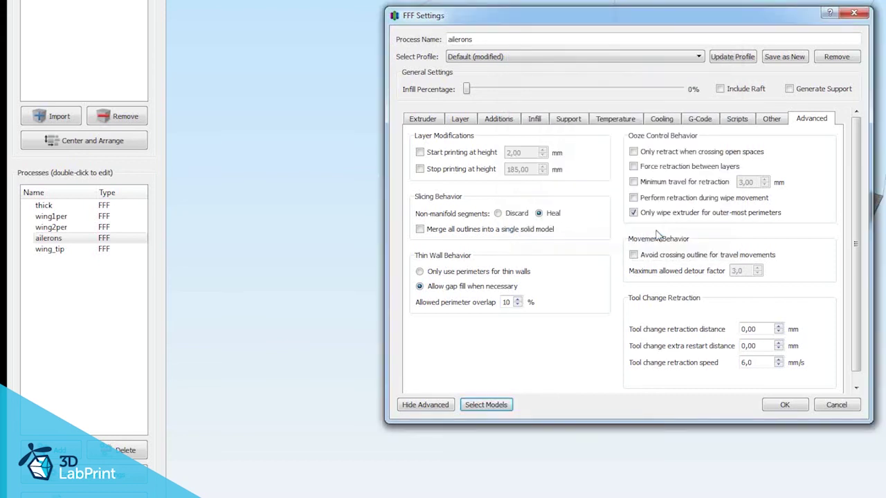
pyautogui.click(786, 406)
# - Check the wing_tip process's top solid layers and its start printing height
pyautogui.doubleClick(65, 251)
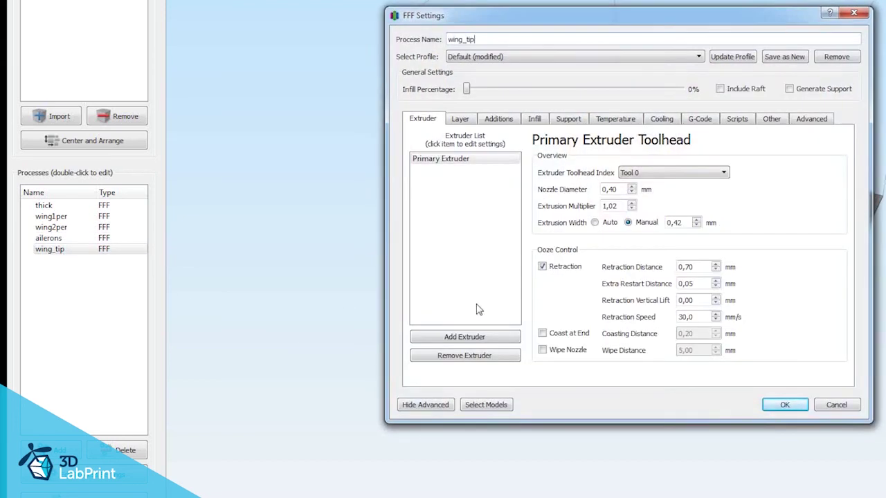
pyautogui.click(461, 119)
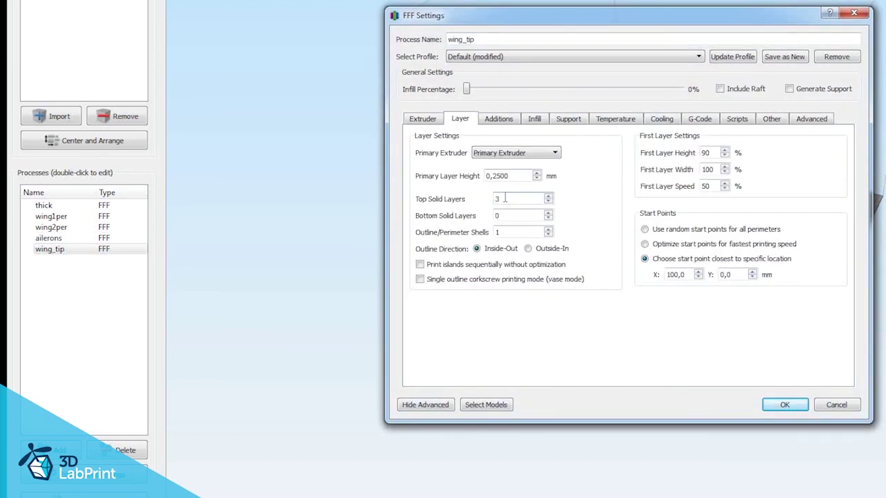
pyautogui.click(548, 197)
pyautogui.click(523, 201)
pyautogui.click(804, 122)
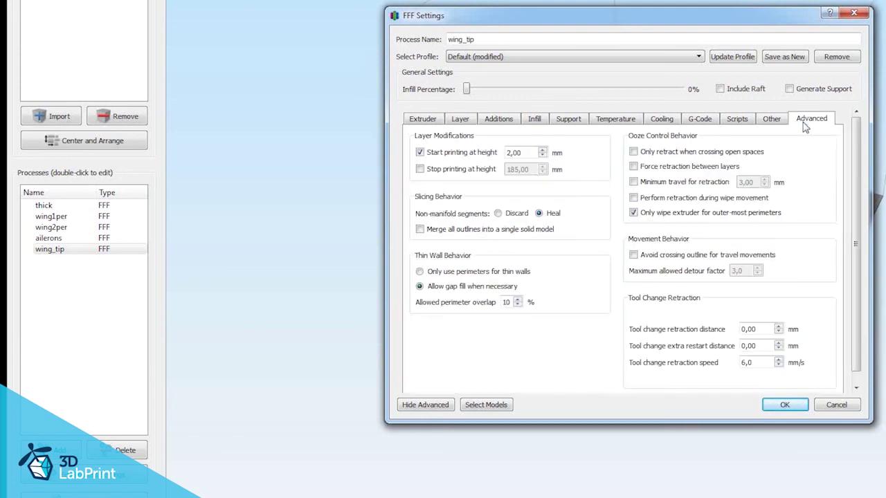
pyautogui.click(420, 153)
# - Apply the wing_tip process to wing_L5 and wing_R5 and accept its settings
pyautogui.click(486, 405)
pyautogui.click(544, 180)
pyautogui.click(646, 232)
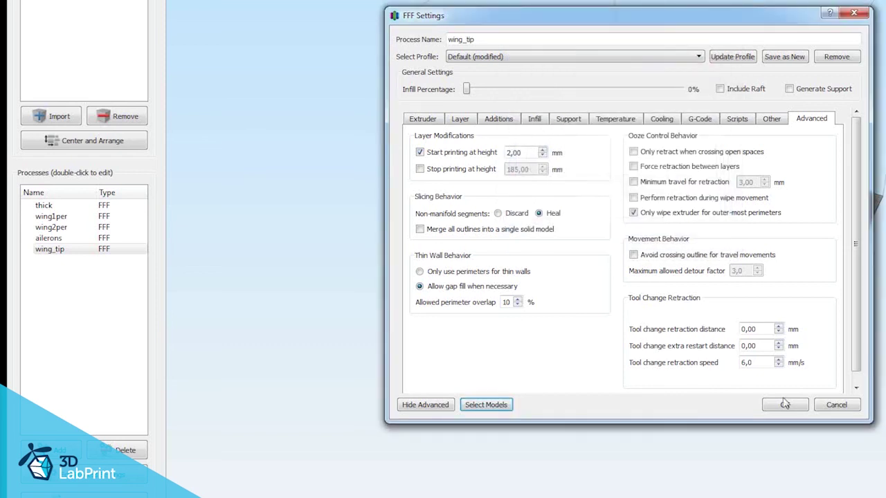
pyautogui.click(785, 405)
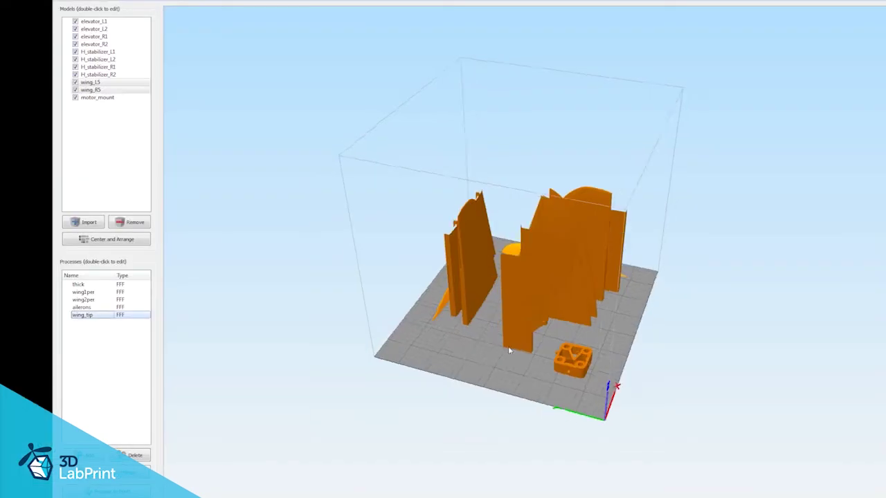
# - Slice the plate with all five processes in continuous layer-by-layer printing mode
pyautogui.moveTo(508, 346); pyautogui.dragTo(517, 306)
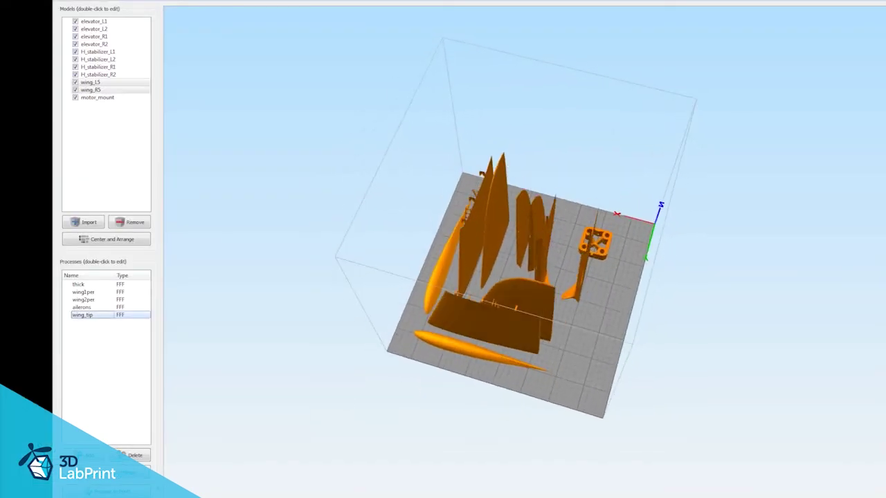
pyautogui.click(106, 491)
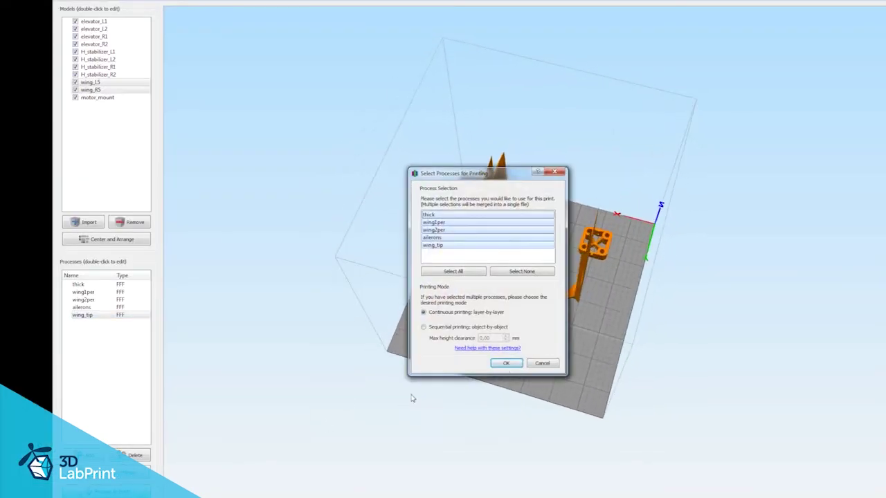
pyautogui.click(504, 363)
# - Examine the sliced toolpaths of all parts from several sides with the retractions shown
pyautogui.moveTo(556, 326); pyautogui.dragTo(505, 258)
pyautogui.scroll(6, 505, 258)
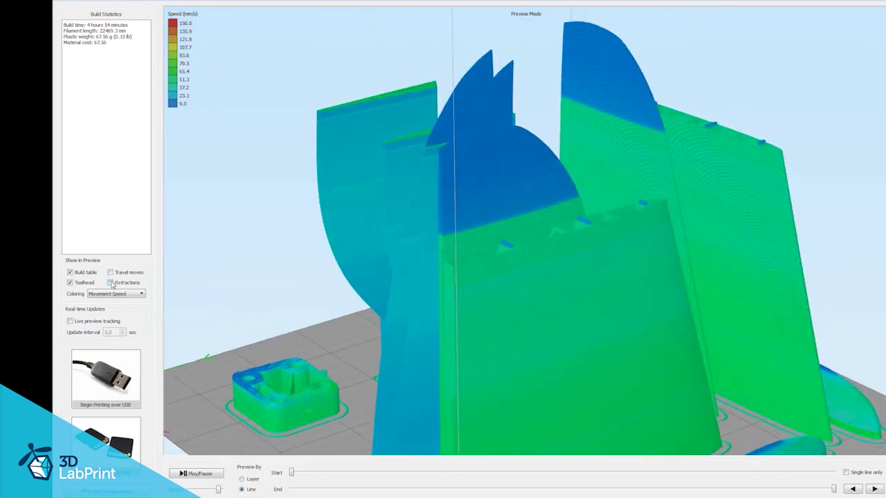
pyautogui.click(112, 284)
pyautogui.scroll(-5, 456, 348)
pyautogui.moveTo(457, 349); pyautogui.dragTo(670, 300)
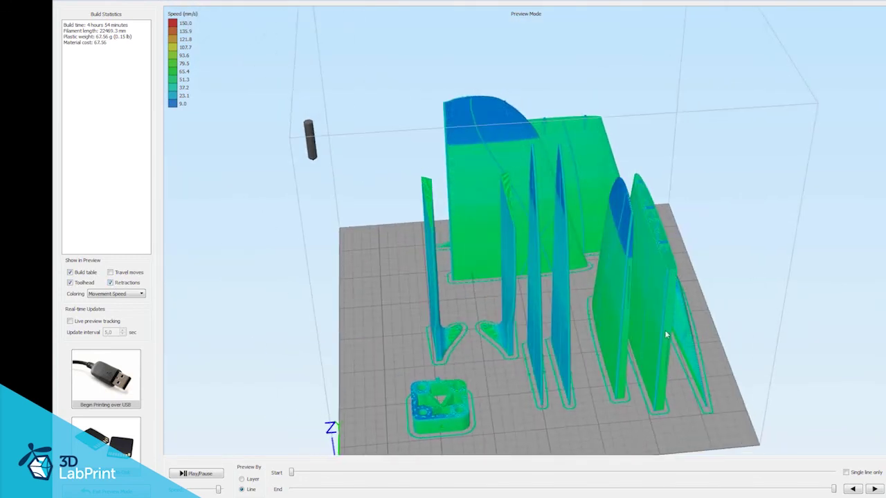
pyautogui.moveTo(623, 245); pyautogui.dragTo(126, 348)
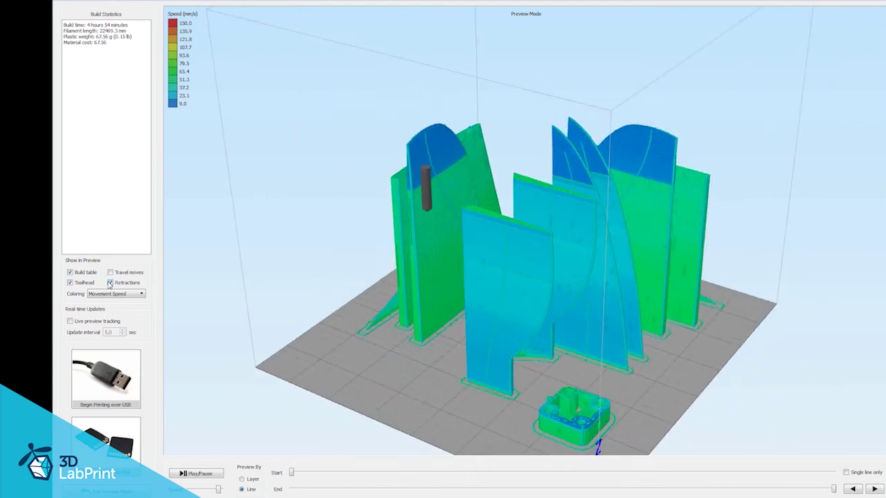
# - Start saving the G-code to a file, cancel the save and leave the preview
pyautogui.click(122, 446)
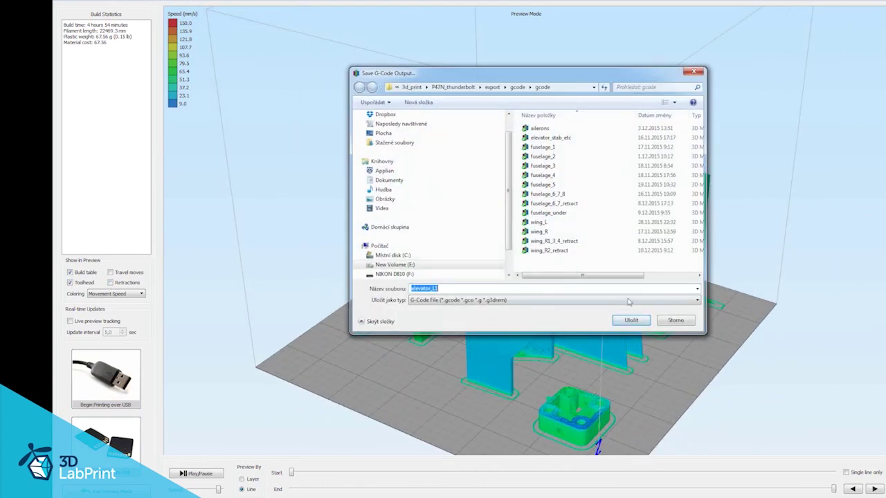
pyautogui.click(676, 320)
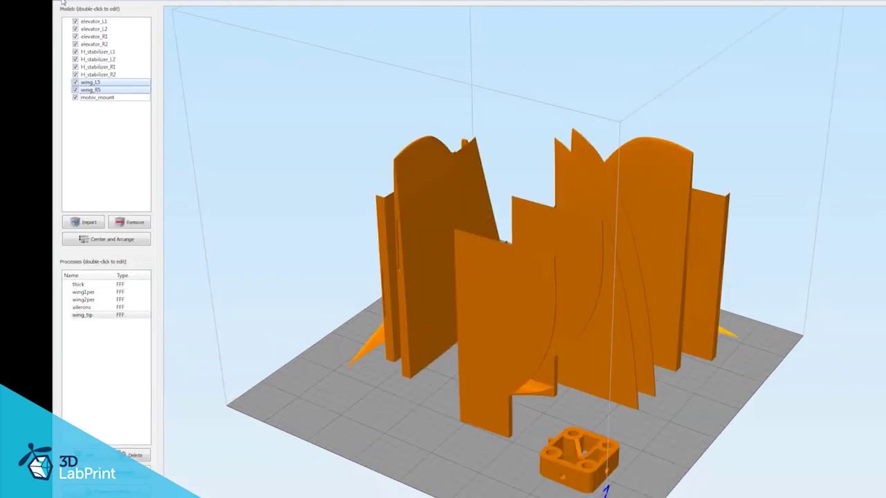
pyautogui.click(62, 1)
pyautogui.click(106, 29)
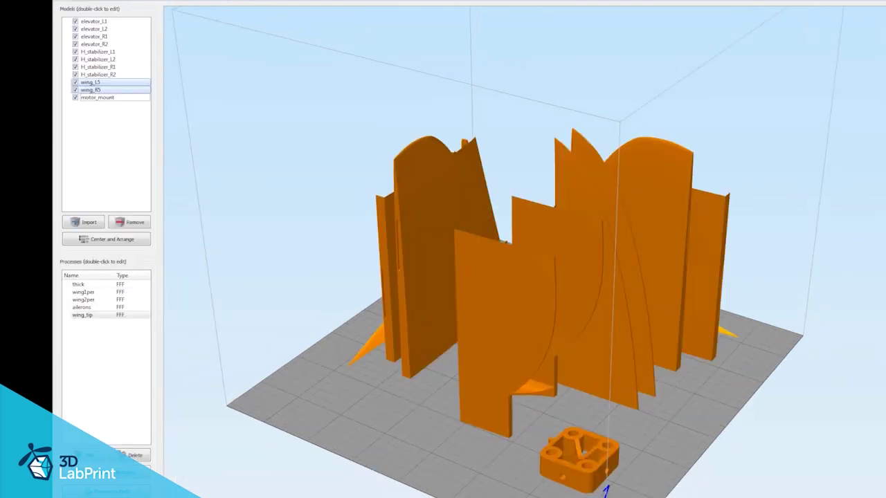